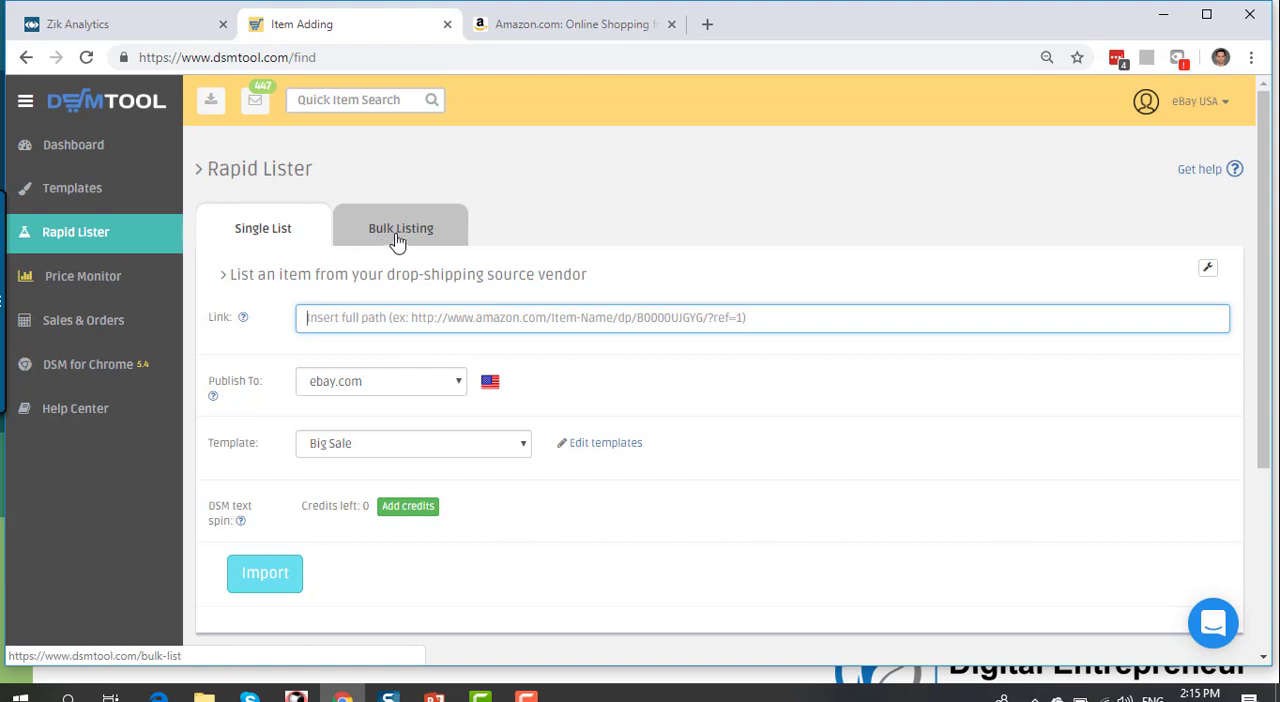
Step: View the bulk listing form and return to the single item listing form
left_click(395, 230)
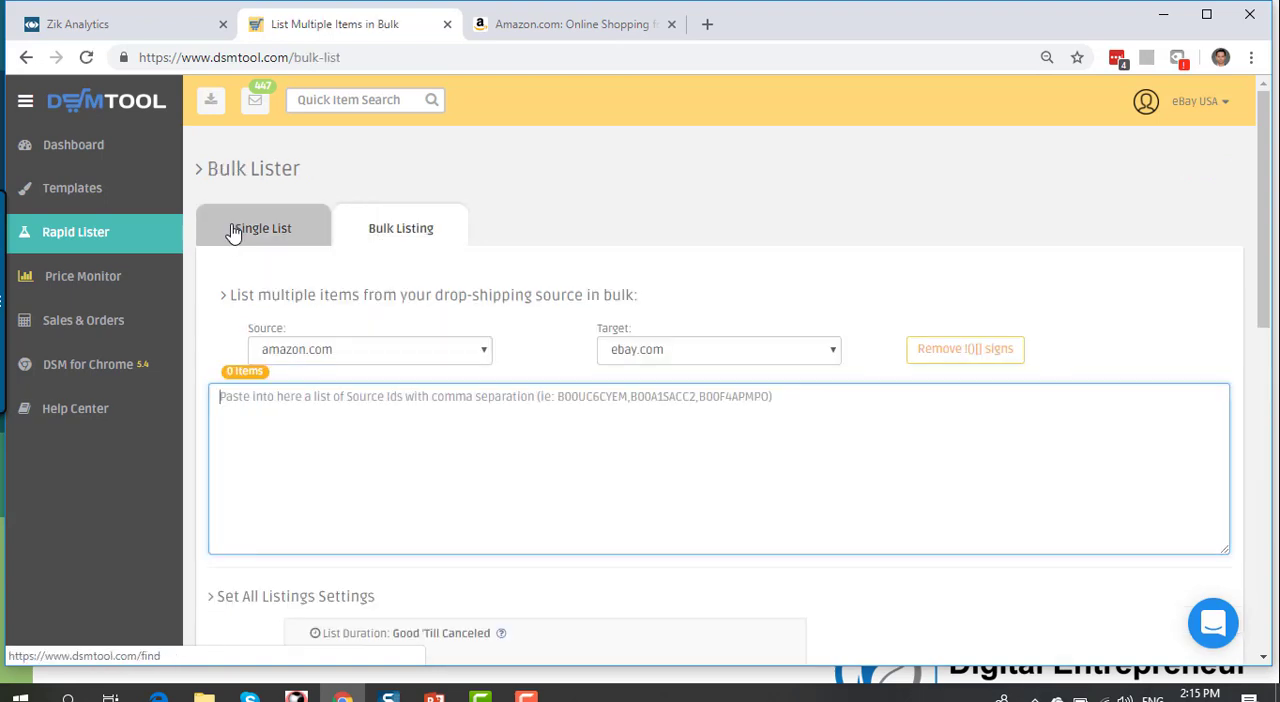
left_click(234, 229)
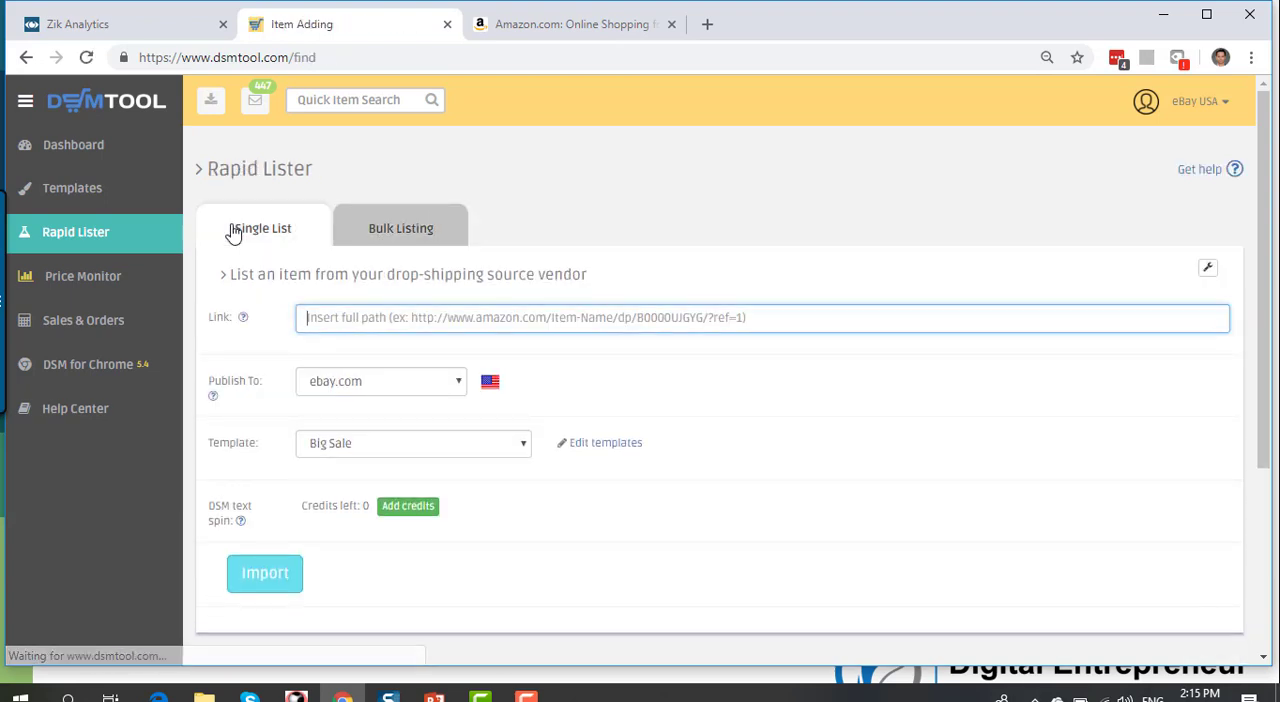
Step: Switch to Amazon and open the MICTUNING LED light bar wiring harness from the automotive recommendations
left_click(588, 24)
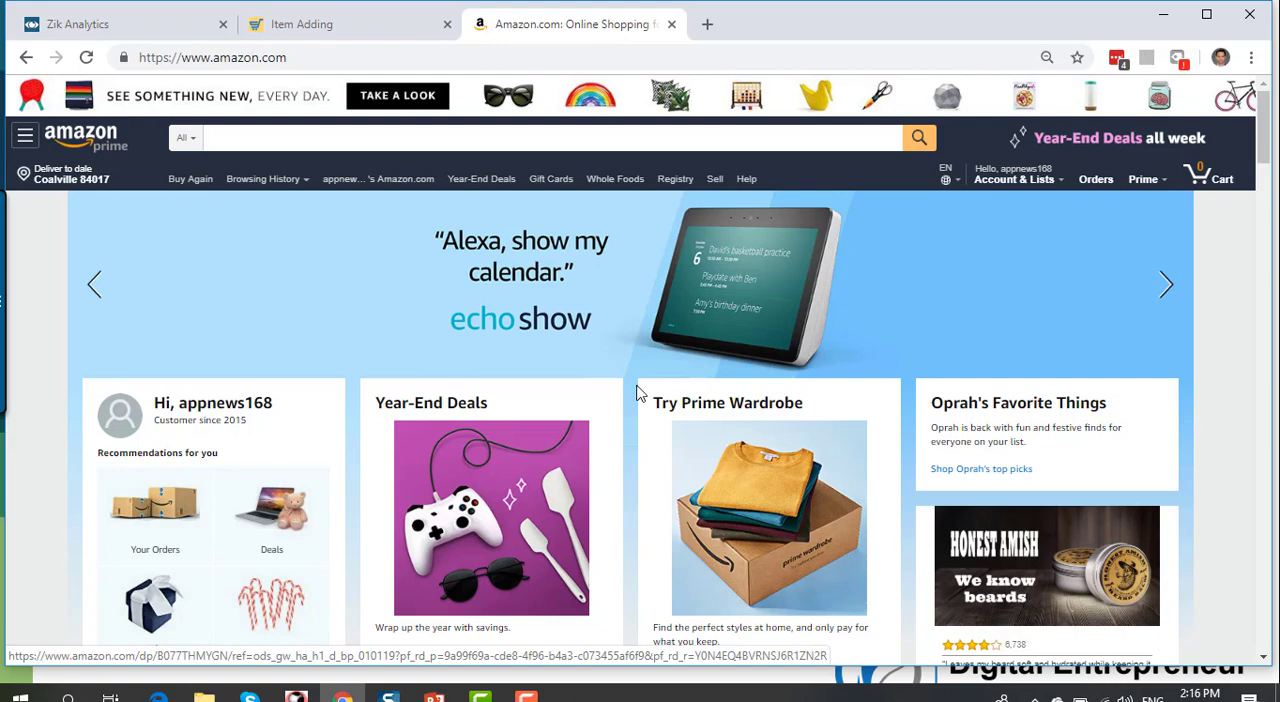
scroll(632, 413, "down", 8)
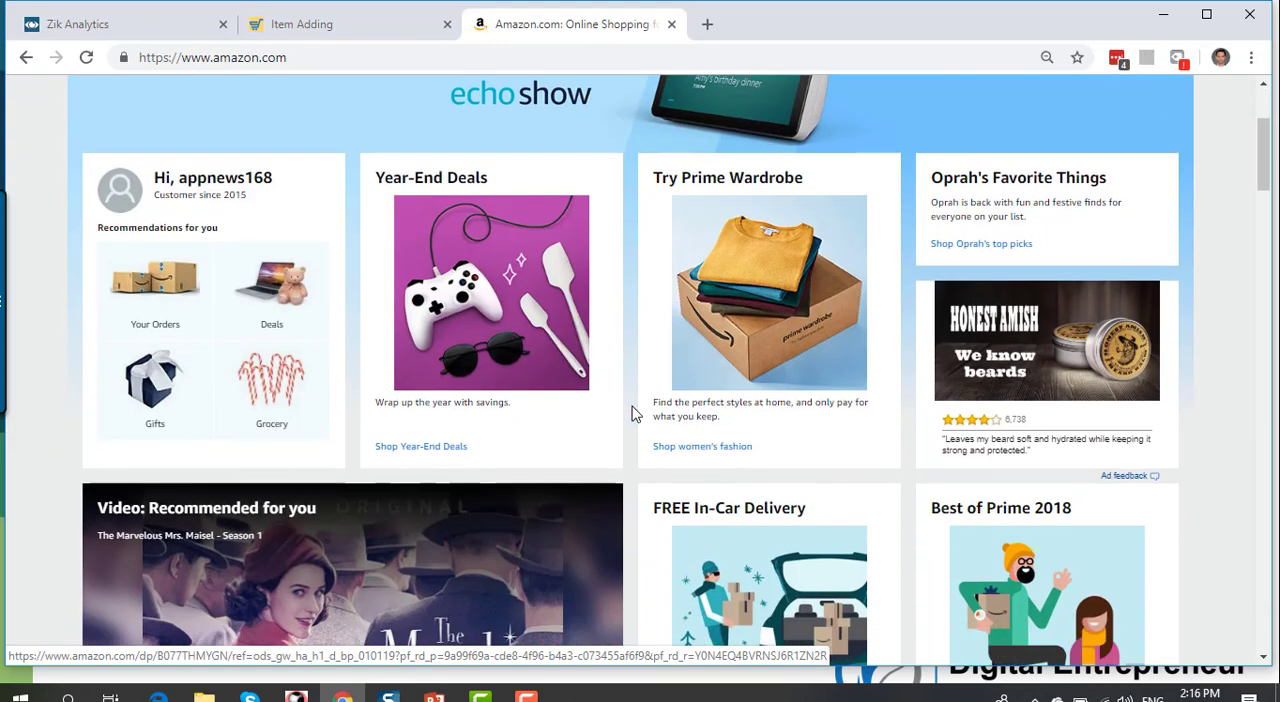
scroll(632, 413, "down", 2)
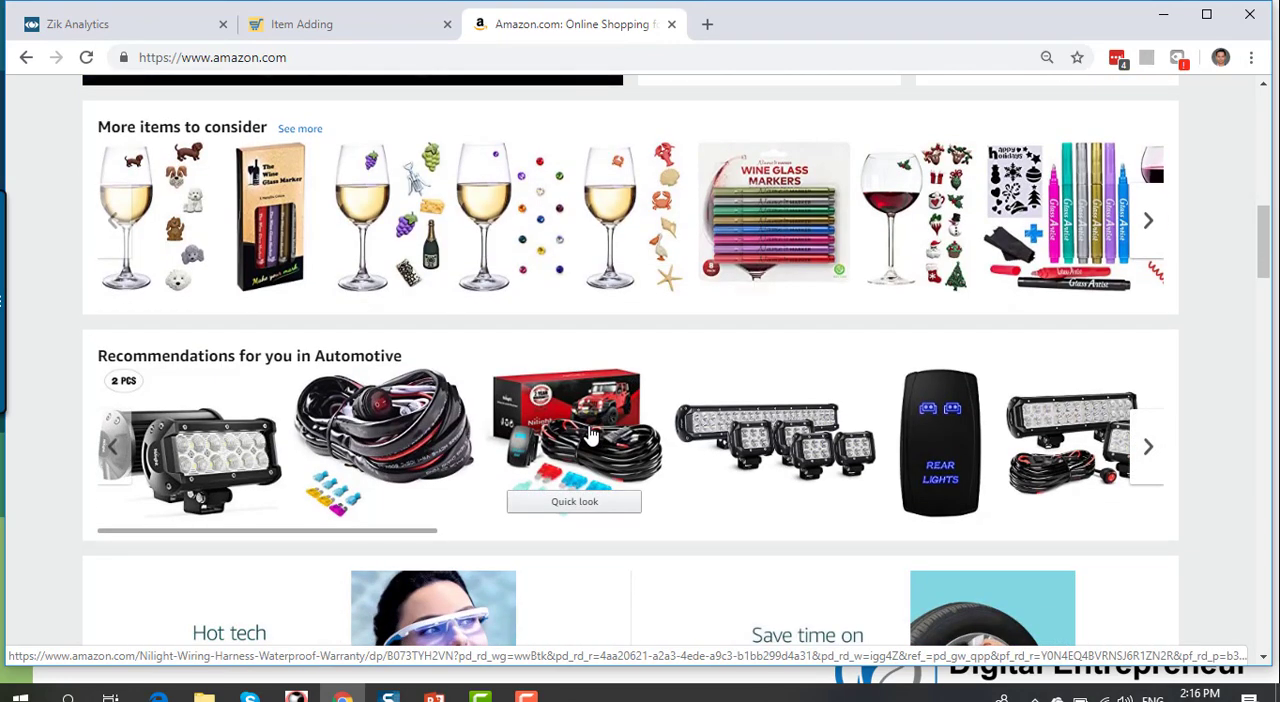
left_click(385, 428)
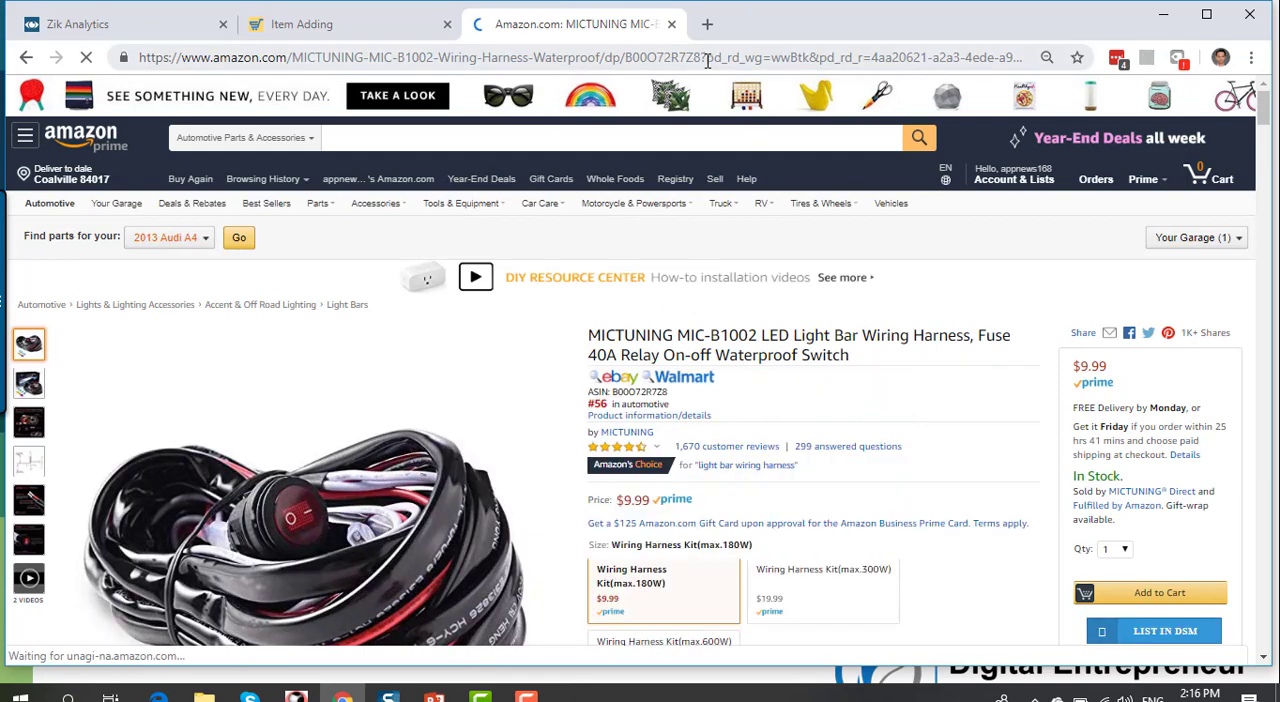
Step: Copy the product ID B00O72R7Z8 from the Amazon page address into the Rapid Lister's item link
left_click_drag(701, 57, 626, 62)
key("ctrl+c")
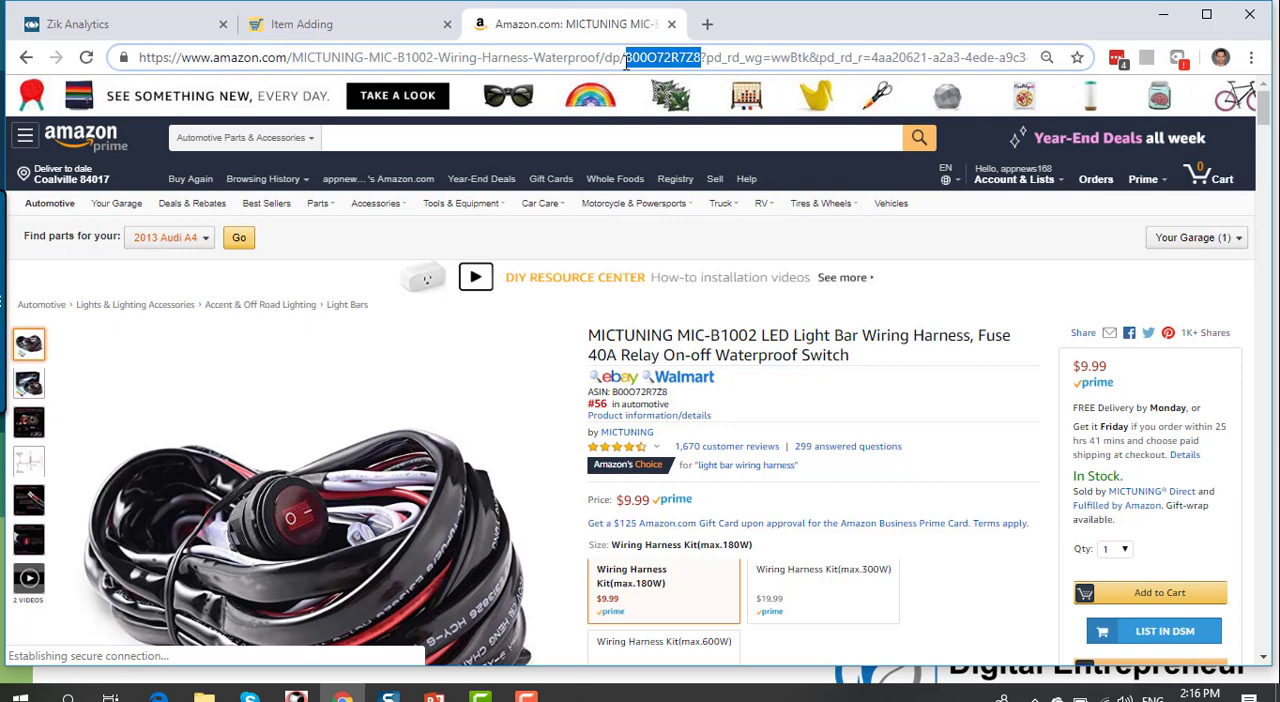
left_click(300, 27)
key("ctrl+v")
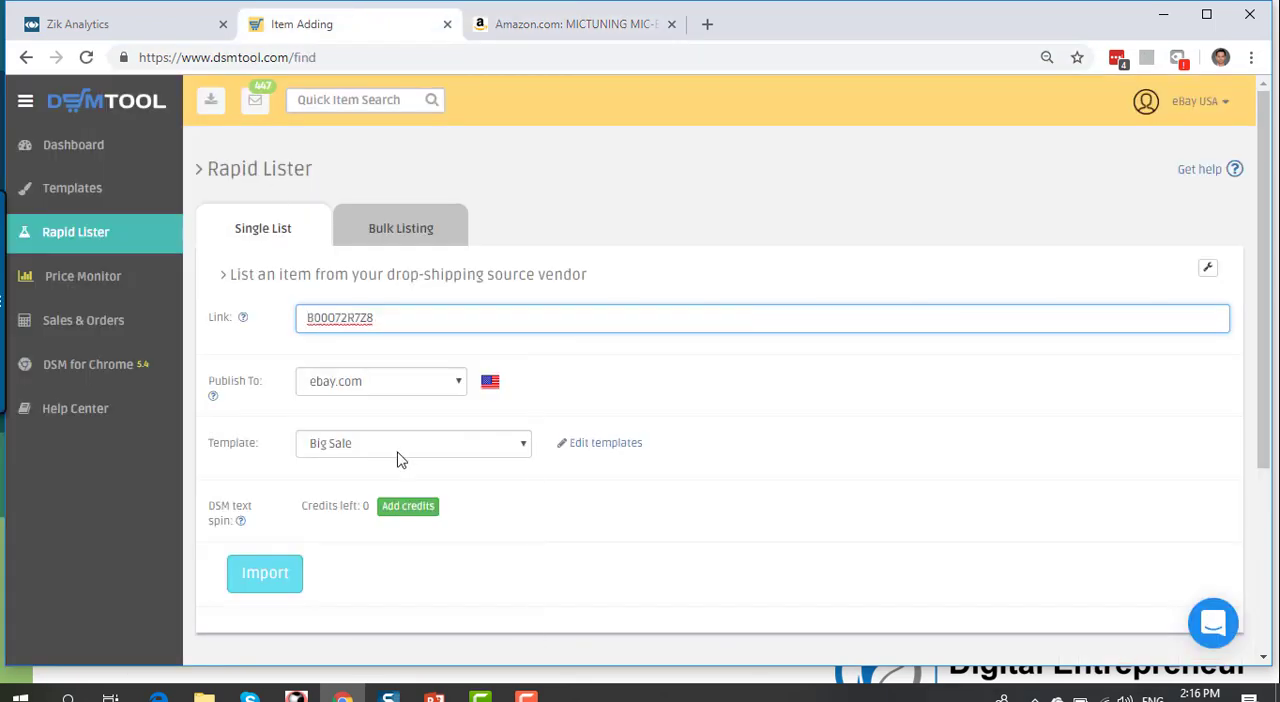
left_click(540, 594)
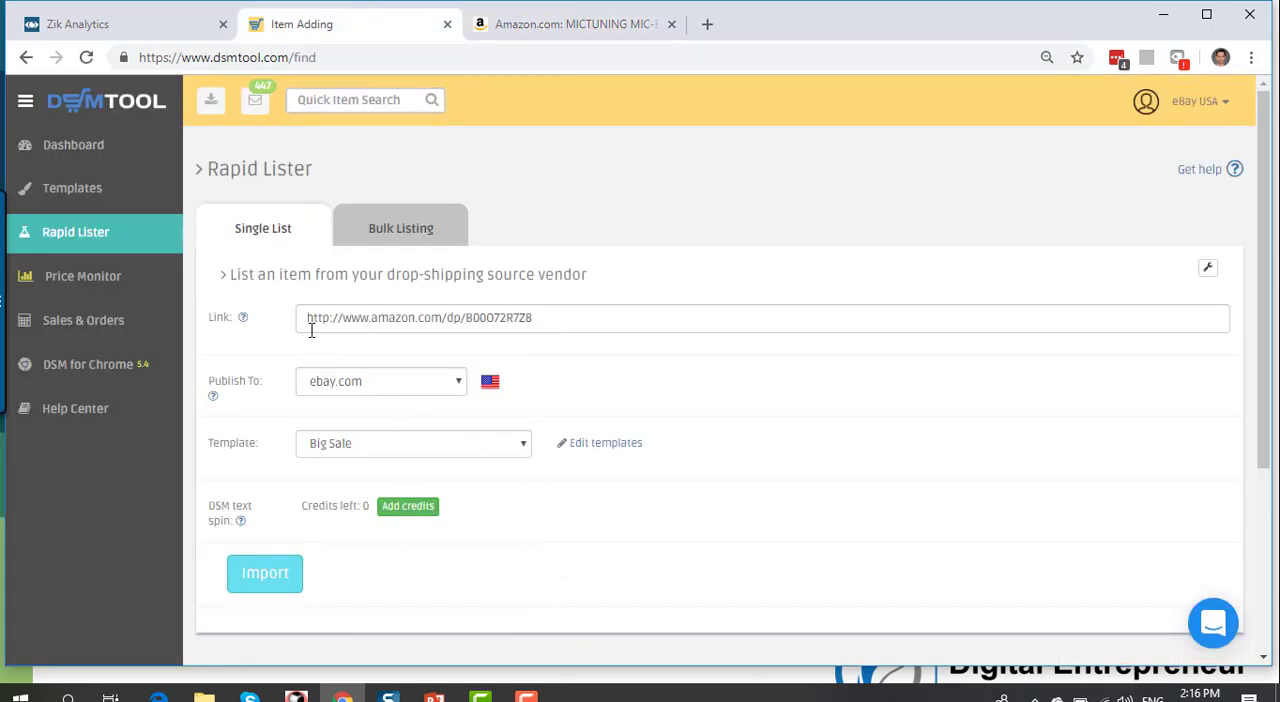
left_click_drag(305, 317, 550, 324)
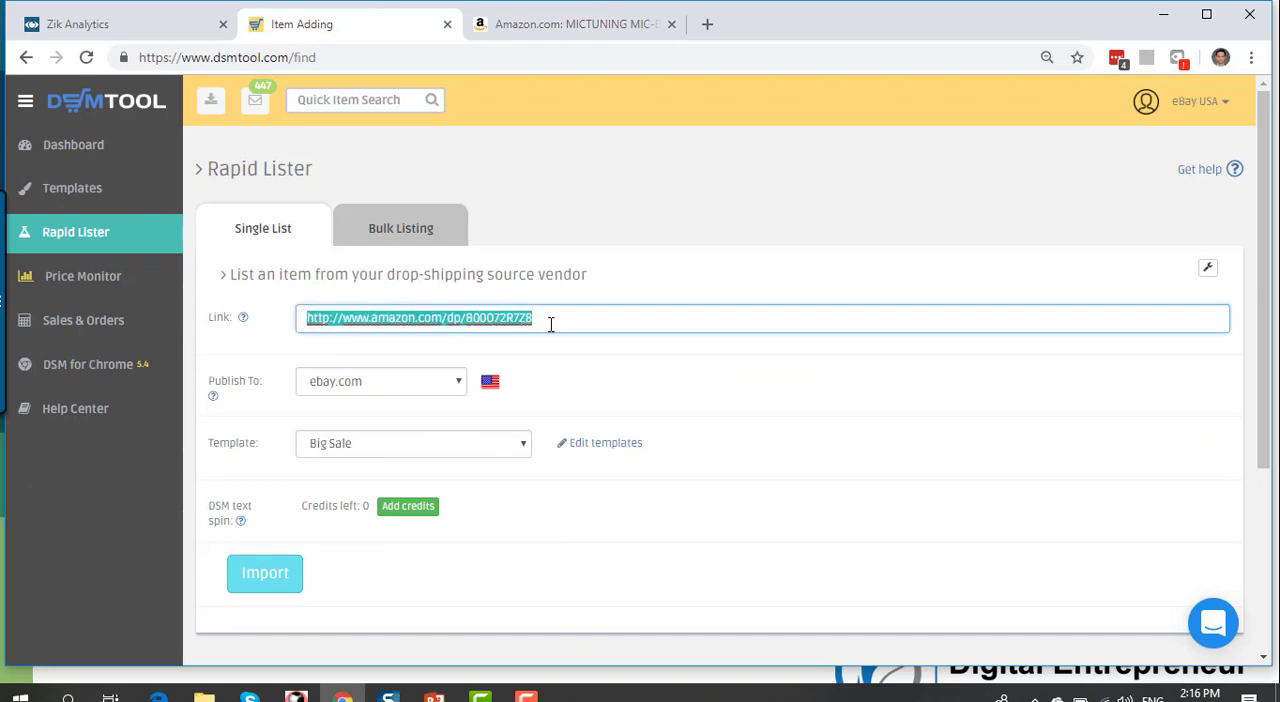
left_click(557, 360)
Step: Send the wiring harness to DSM directly from its Amazon page, and close the extra Rapid Lister page
left_click(625, 17)
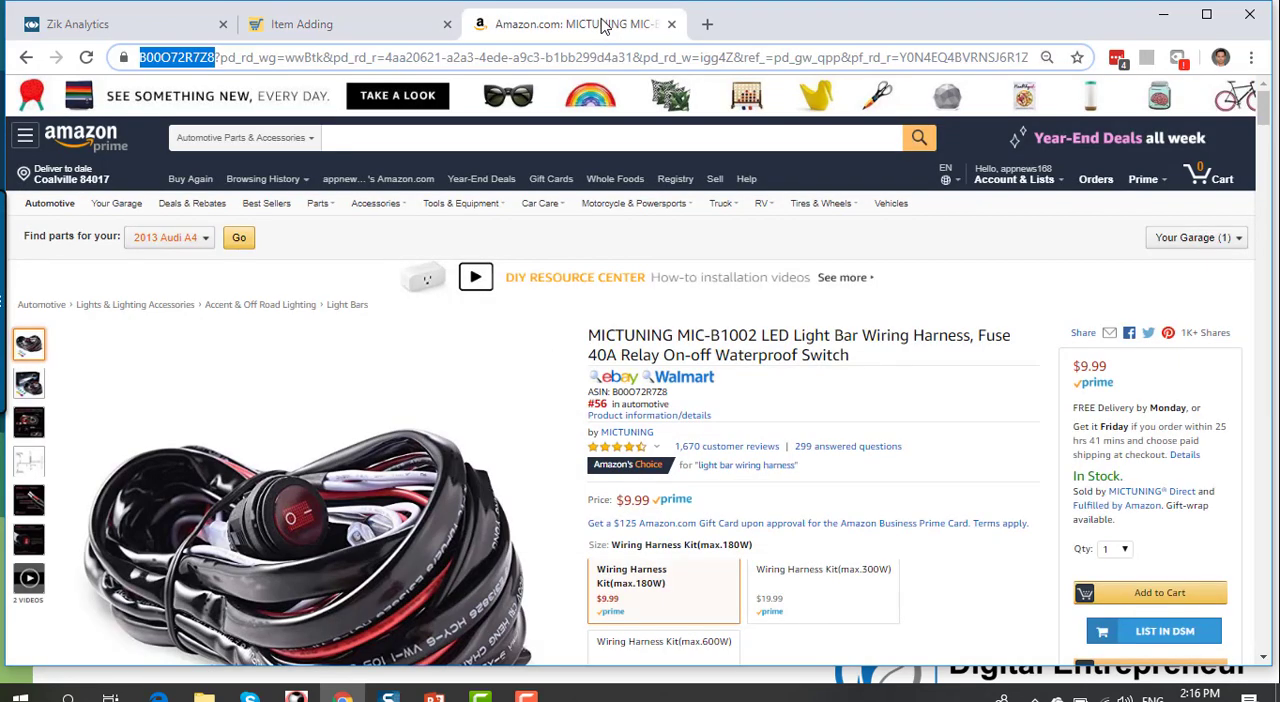
scroll(971, 457, "down", 2)
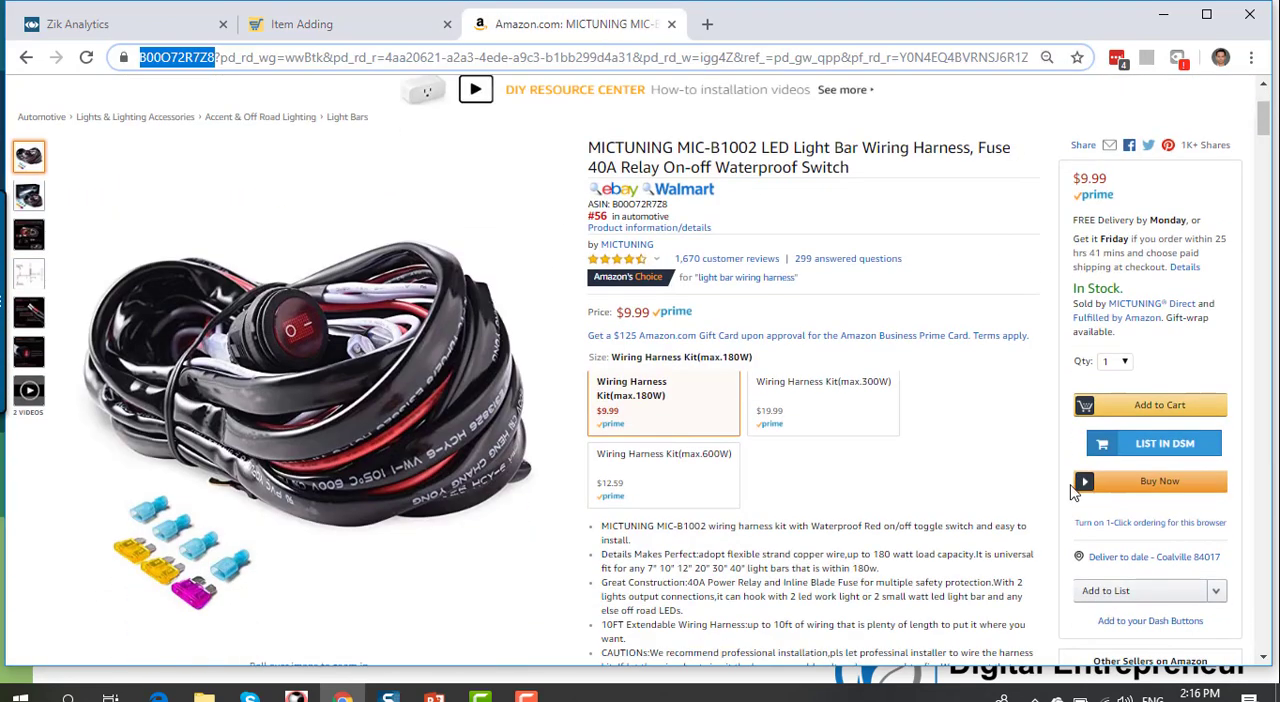
left_click(1124, 455)
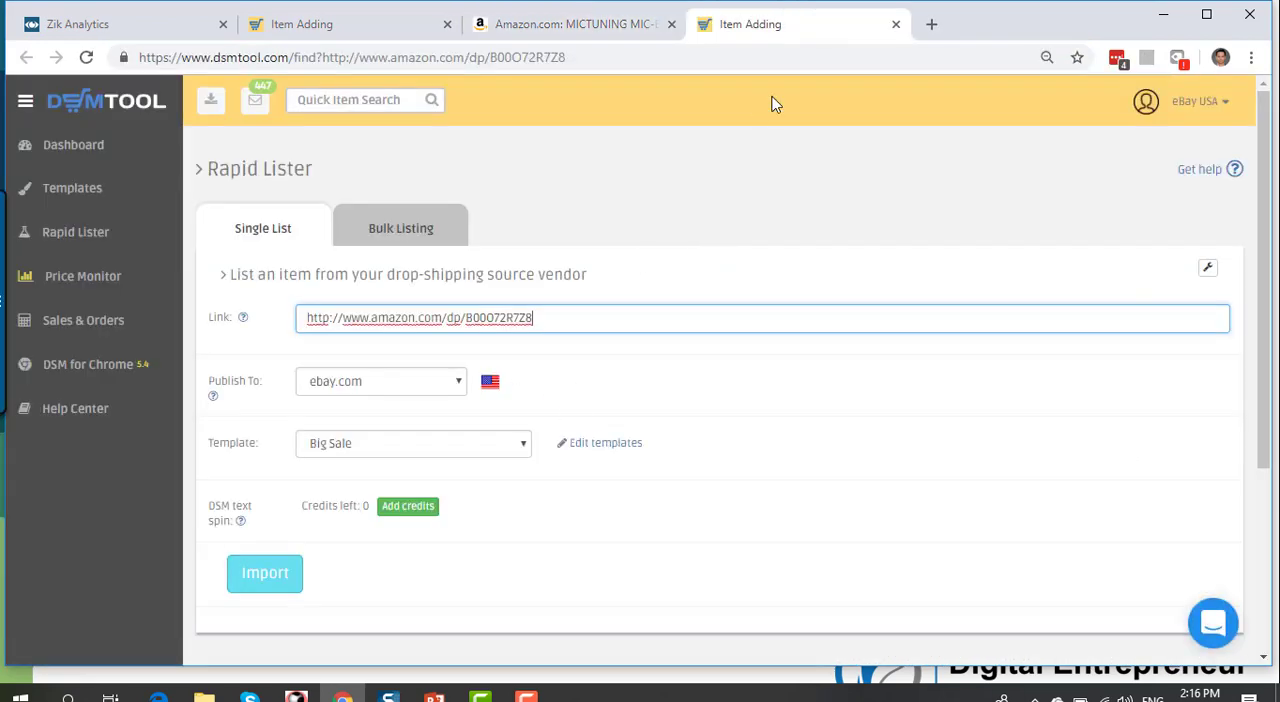
left_click(897, 25)
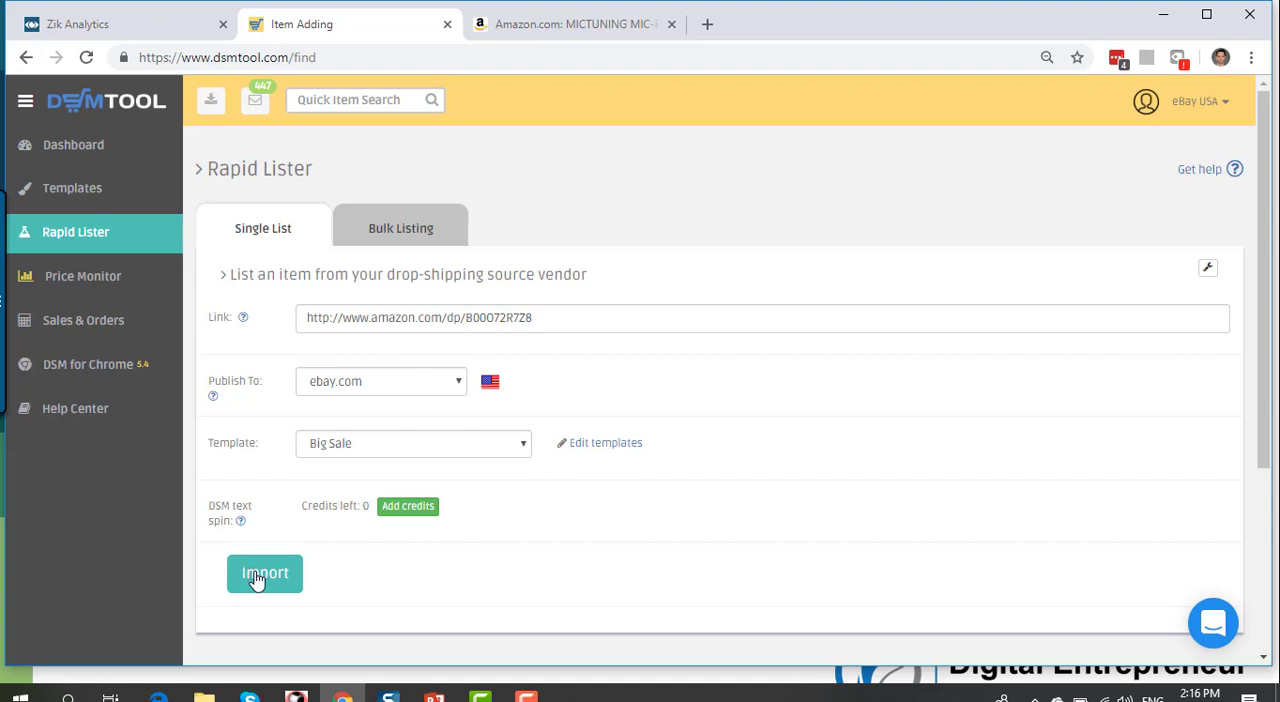
Step: Import the linked wiring harness as a new ebay.com listing using the Big Sale template
left_click(263, 574)
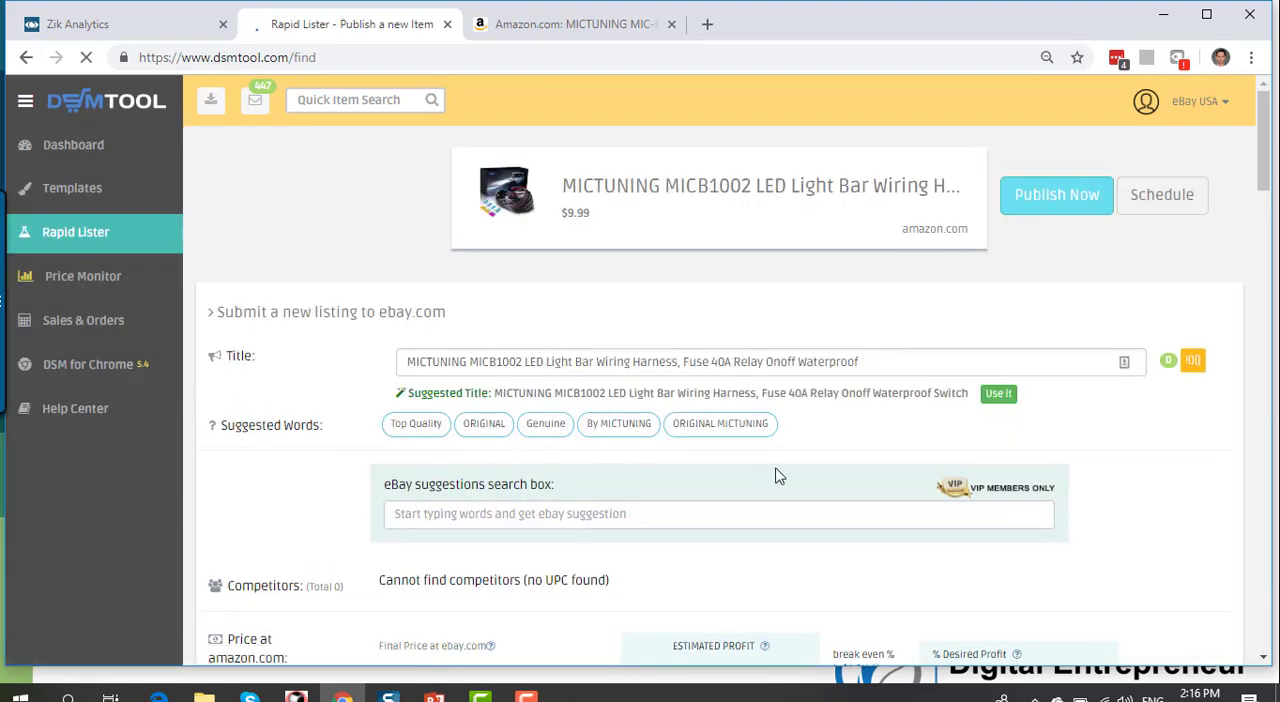
left_click(874, 360)
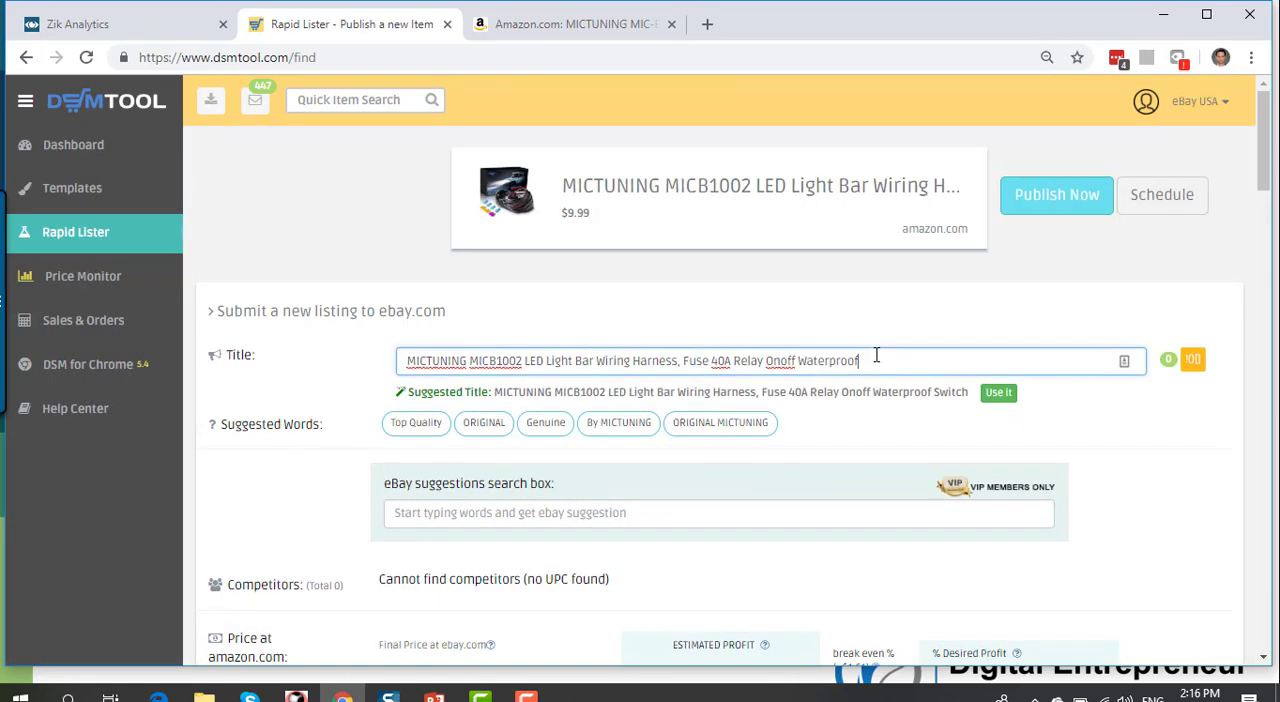
scroll(789, 353, "down", 1)
scroll(789, 353, "up", 1)
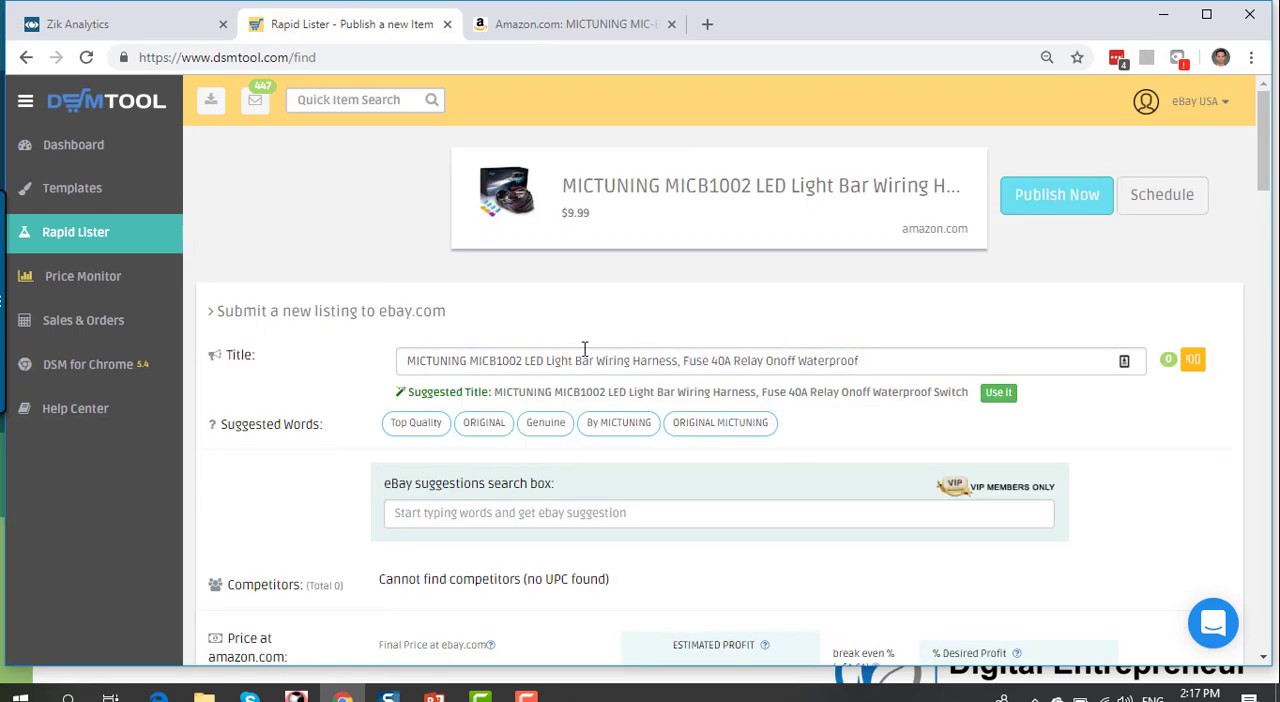
Step: Remove "MICTUNING MICB1002" from the start of the listing title and strip its special characters
scroll(584, 350, "down", 1)
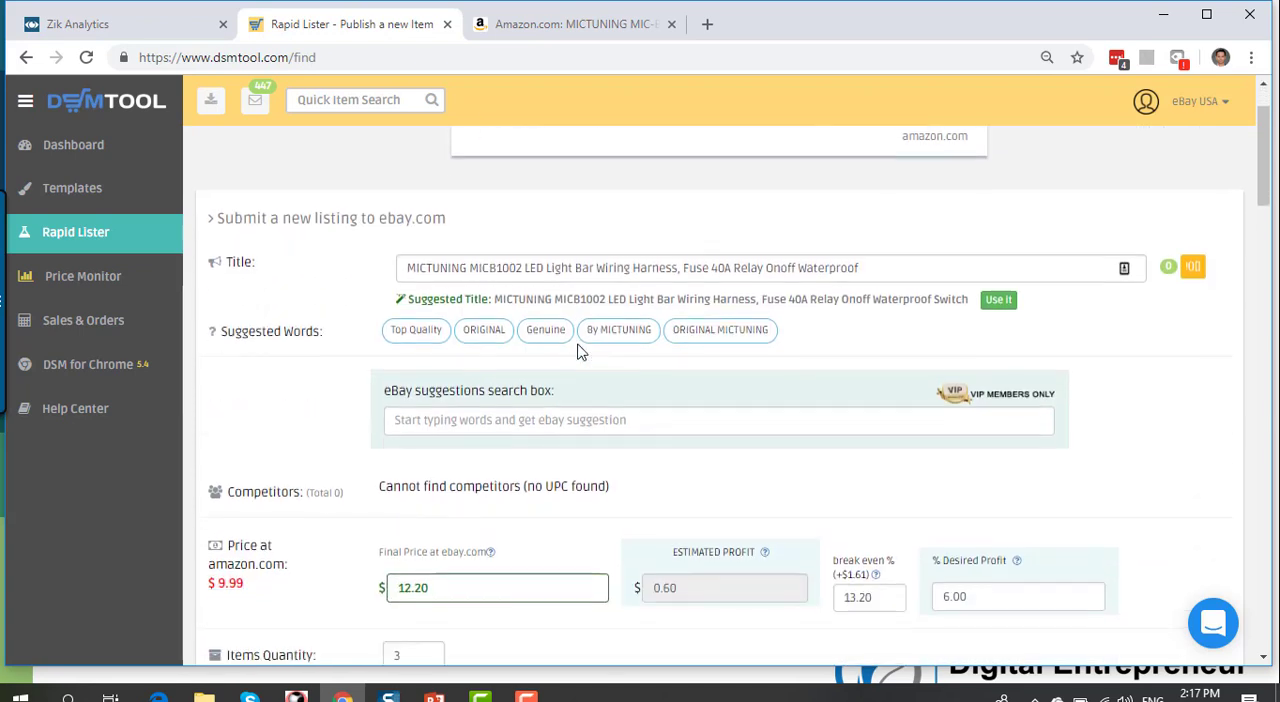
left_click(527, 268)
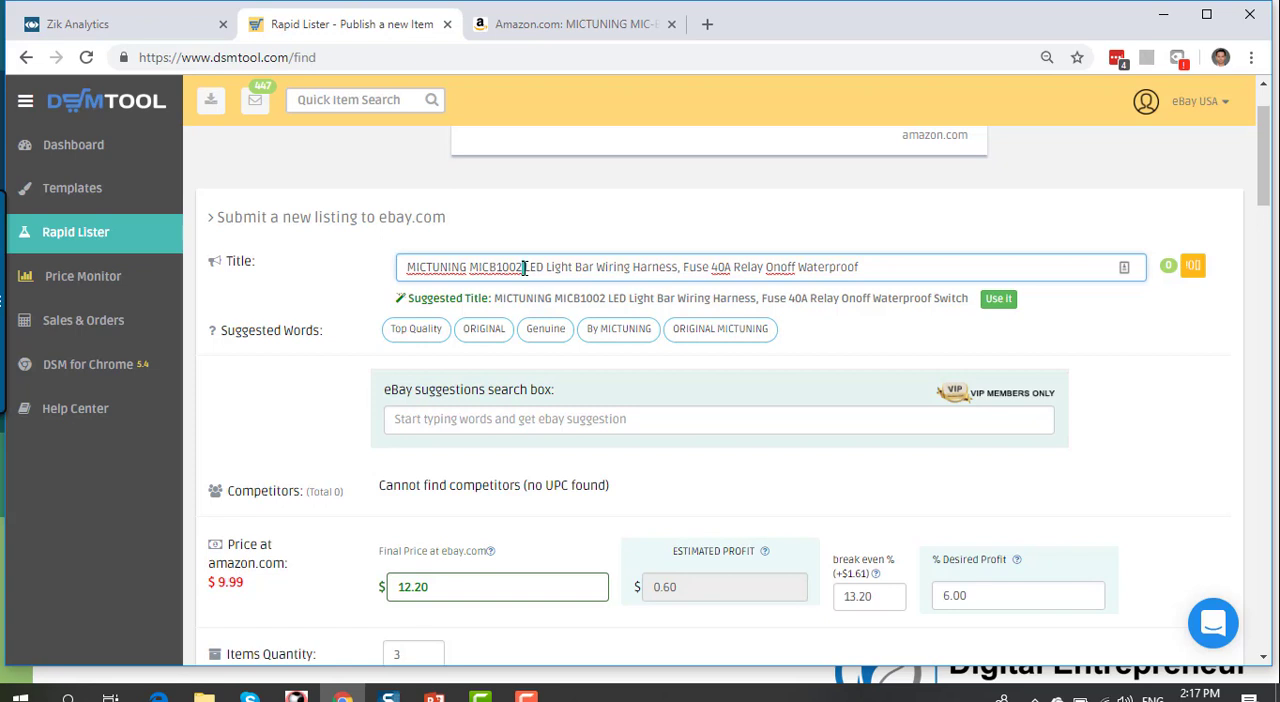
left_click_drag(524, 268, 403, 281)
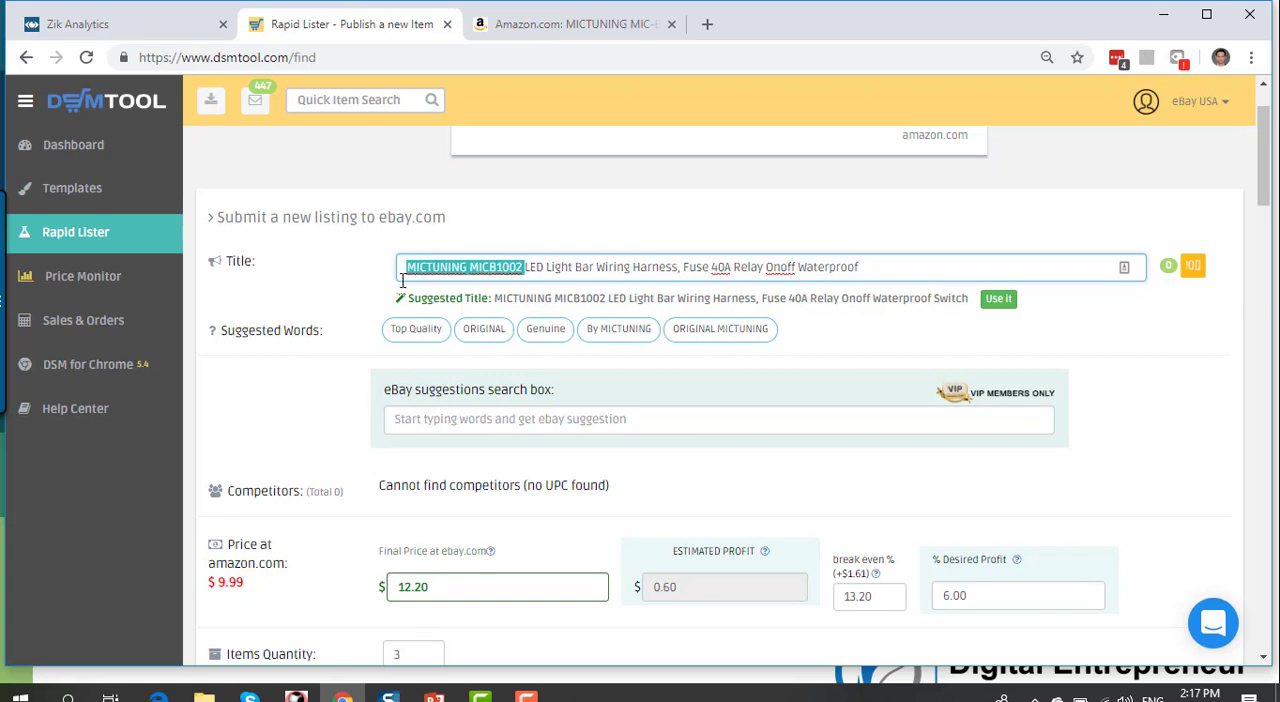
key("BackSpace")
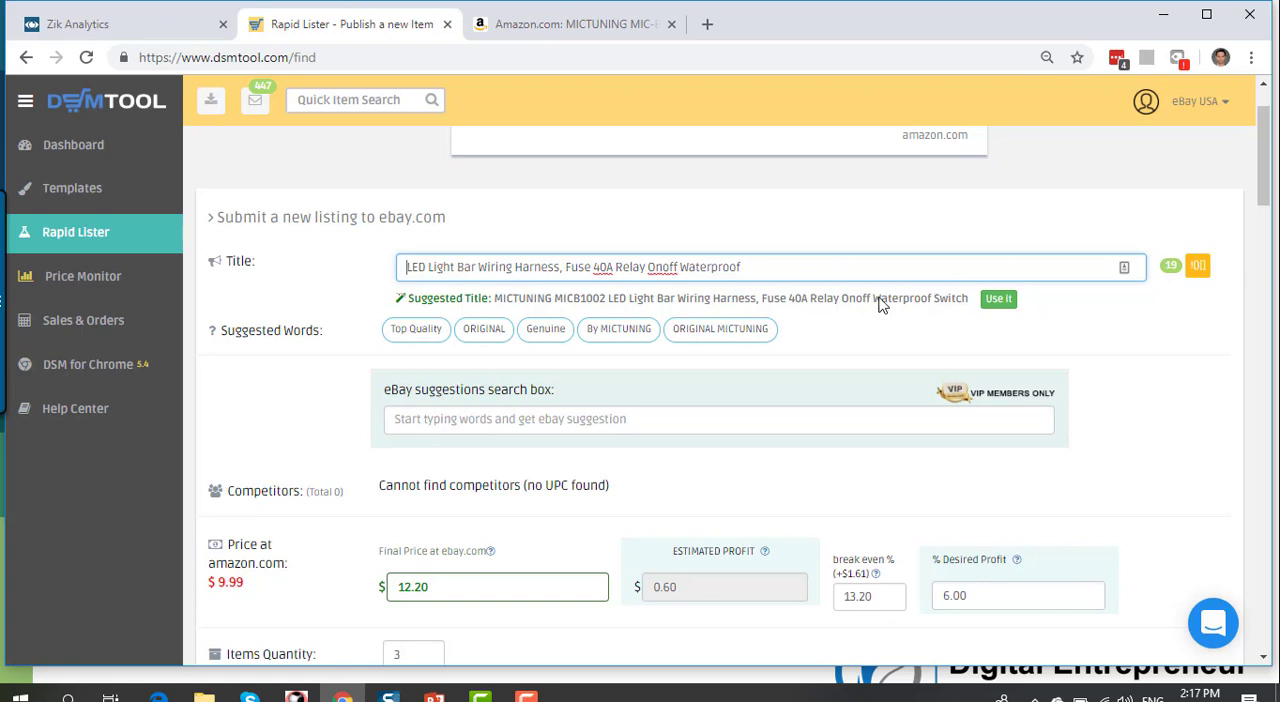
left_click(1199, 270)
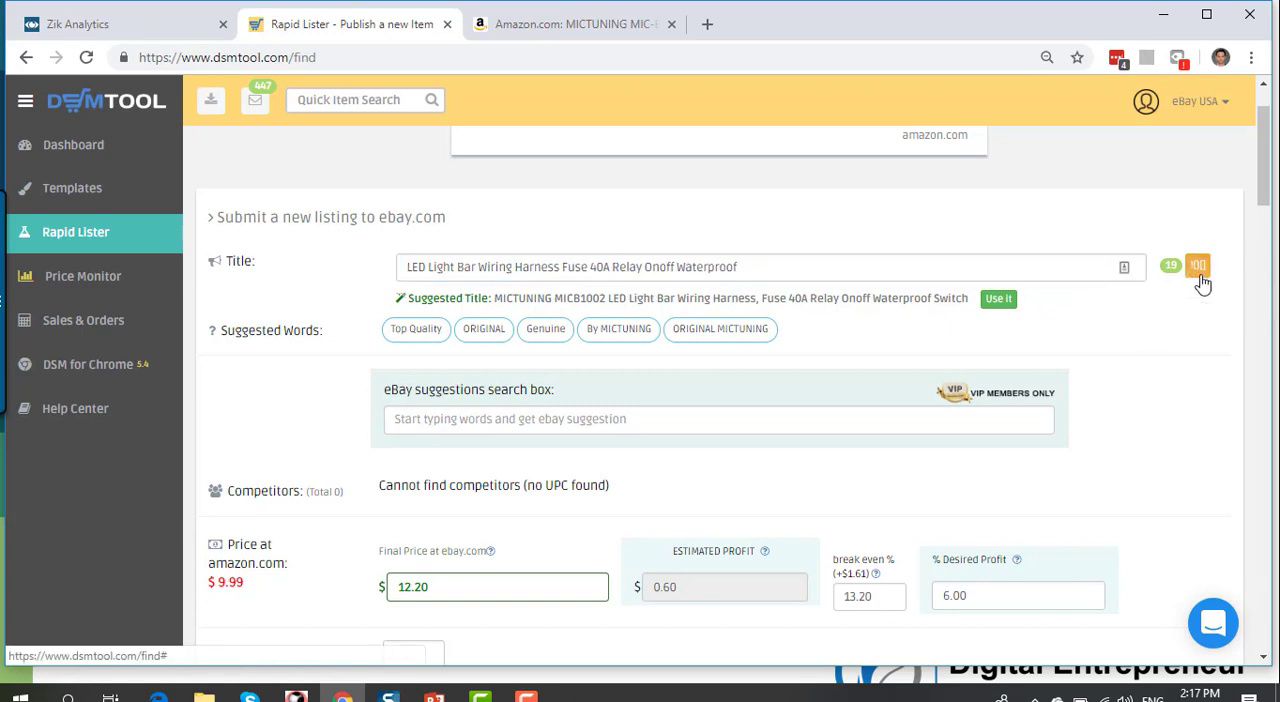
left_click(860, 268)
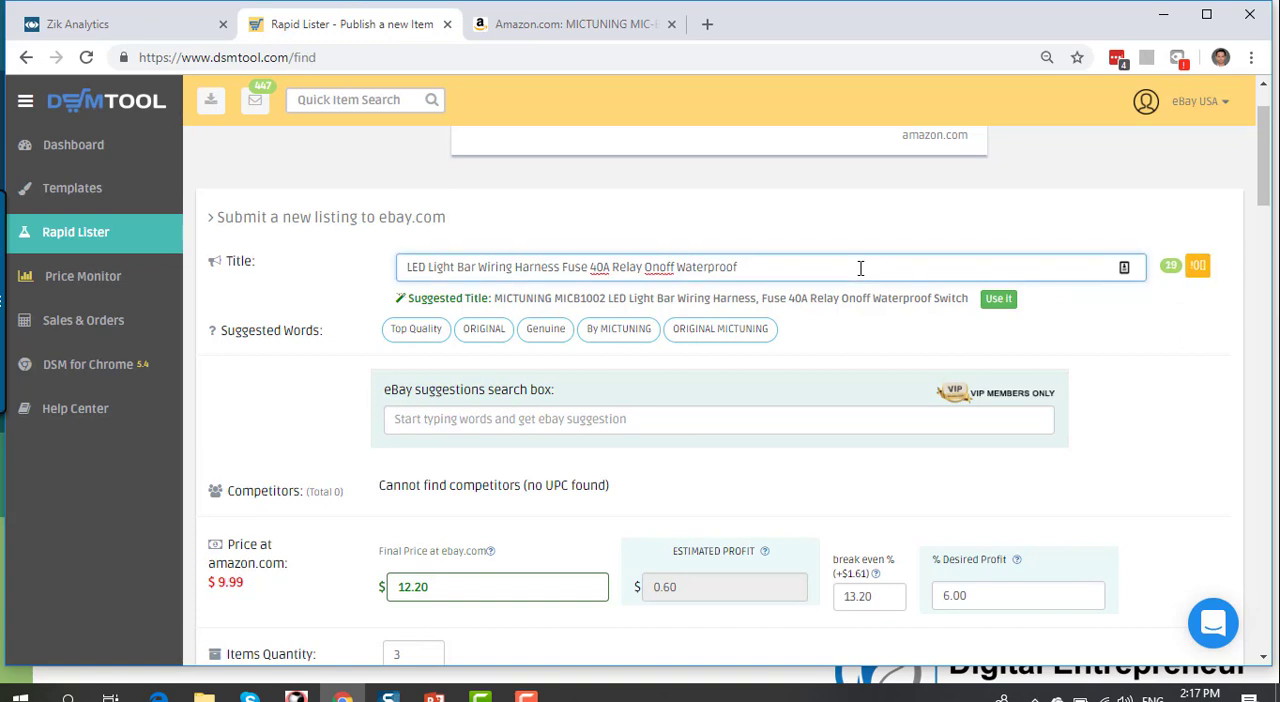
Step: Open eBay separately and enter "LED Light Bar Wiring Harness" from the Amazon title as a search to get keyword suggestions
left_click(707, 32)
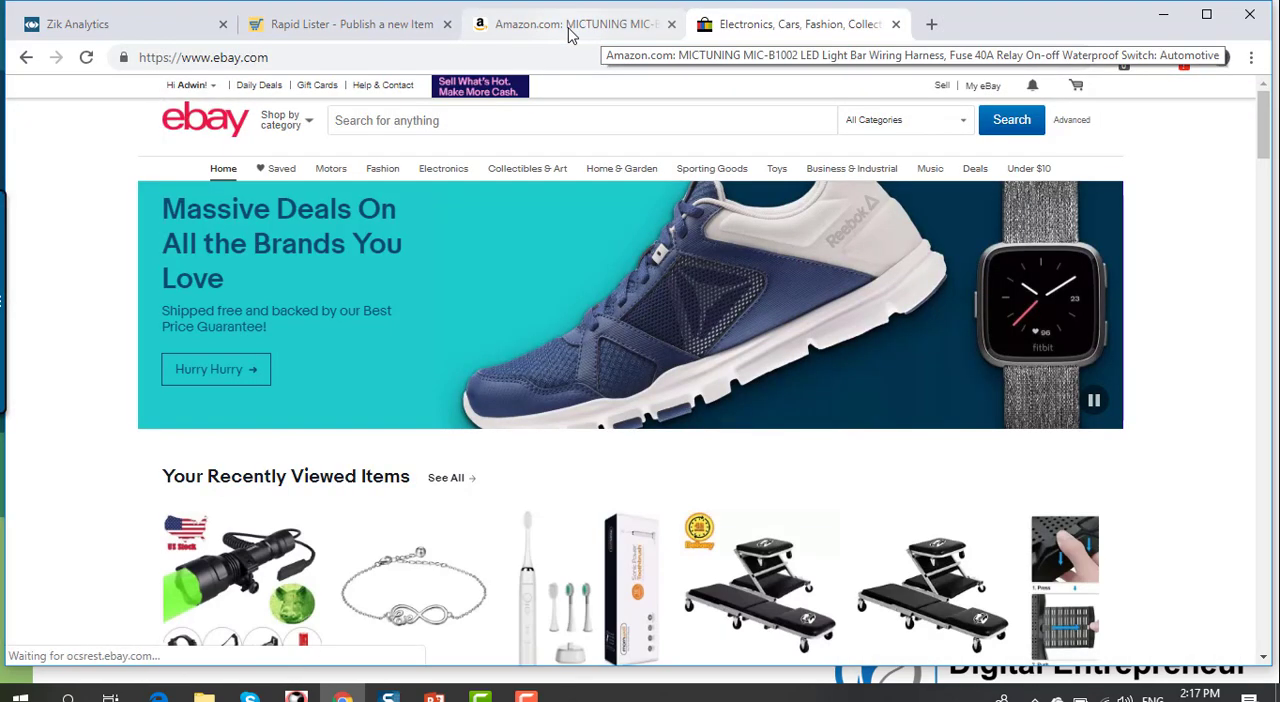
left_click(570, 30)
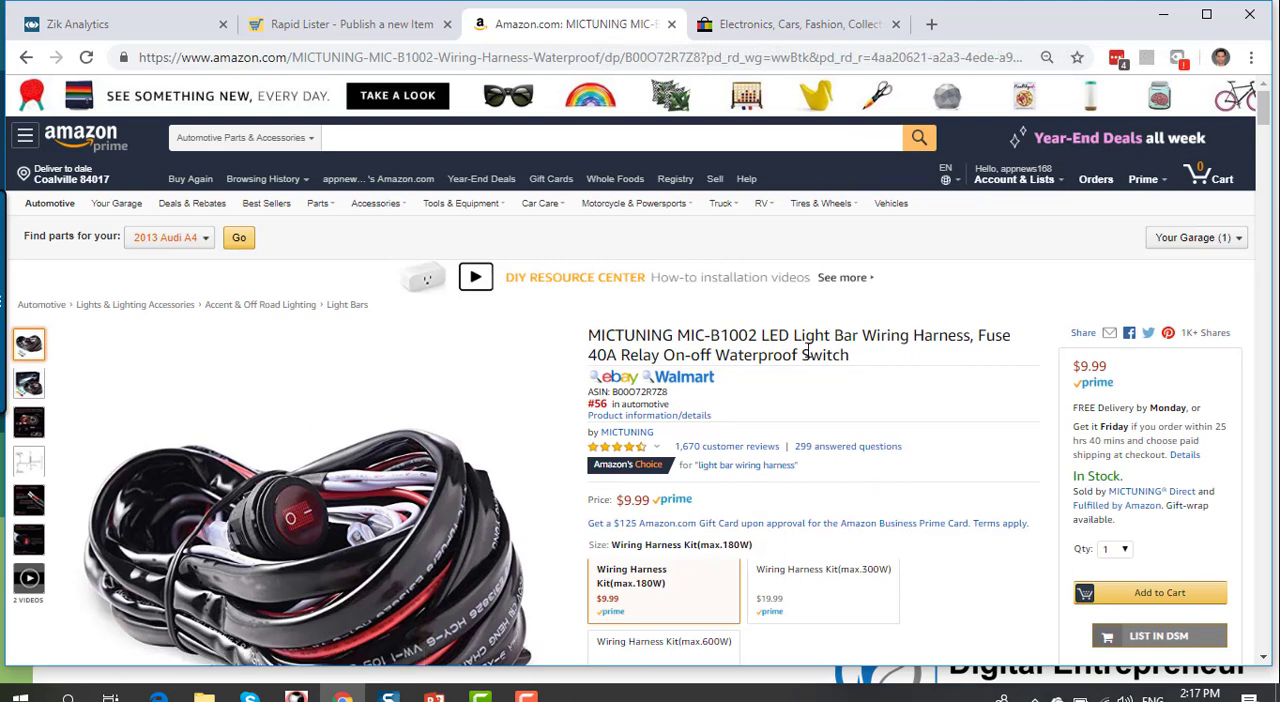
left_click_drag(755, 338, 967, 340)
key("ctrl+c")
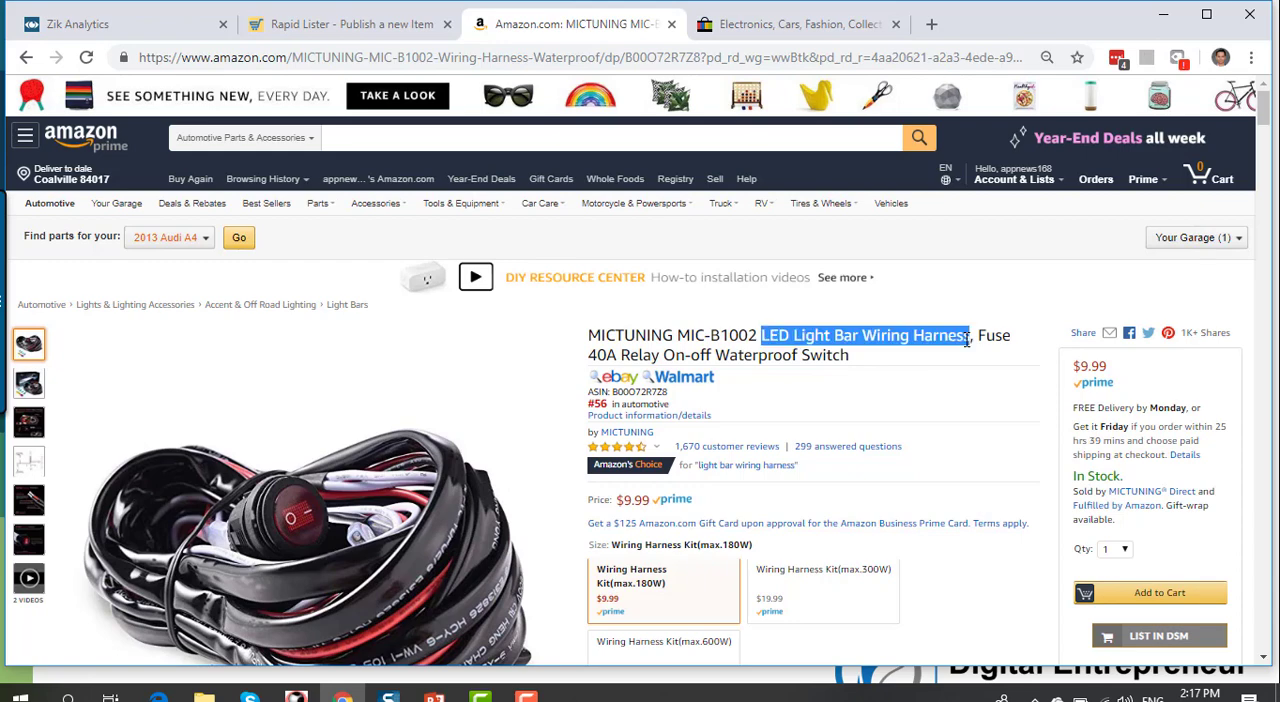
left_click(783, 33)
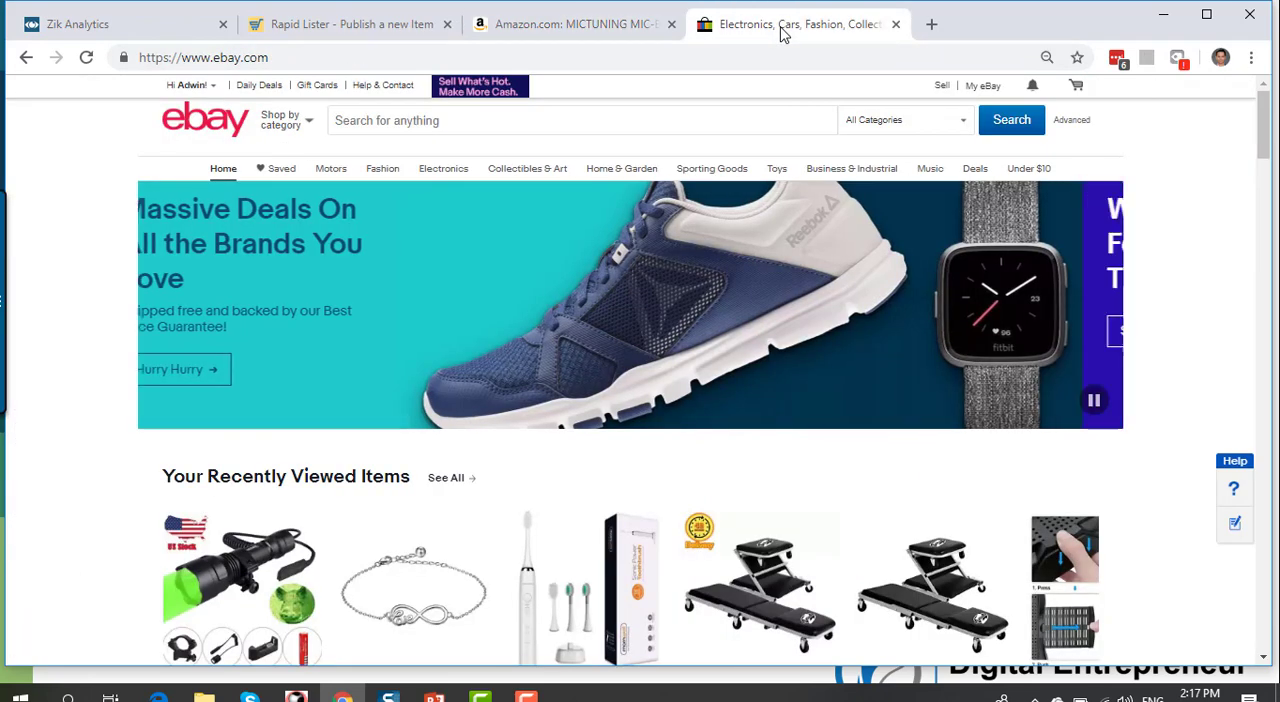
left_click(578, 112)
key("ctrl+v")
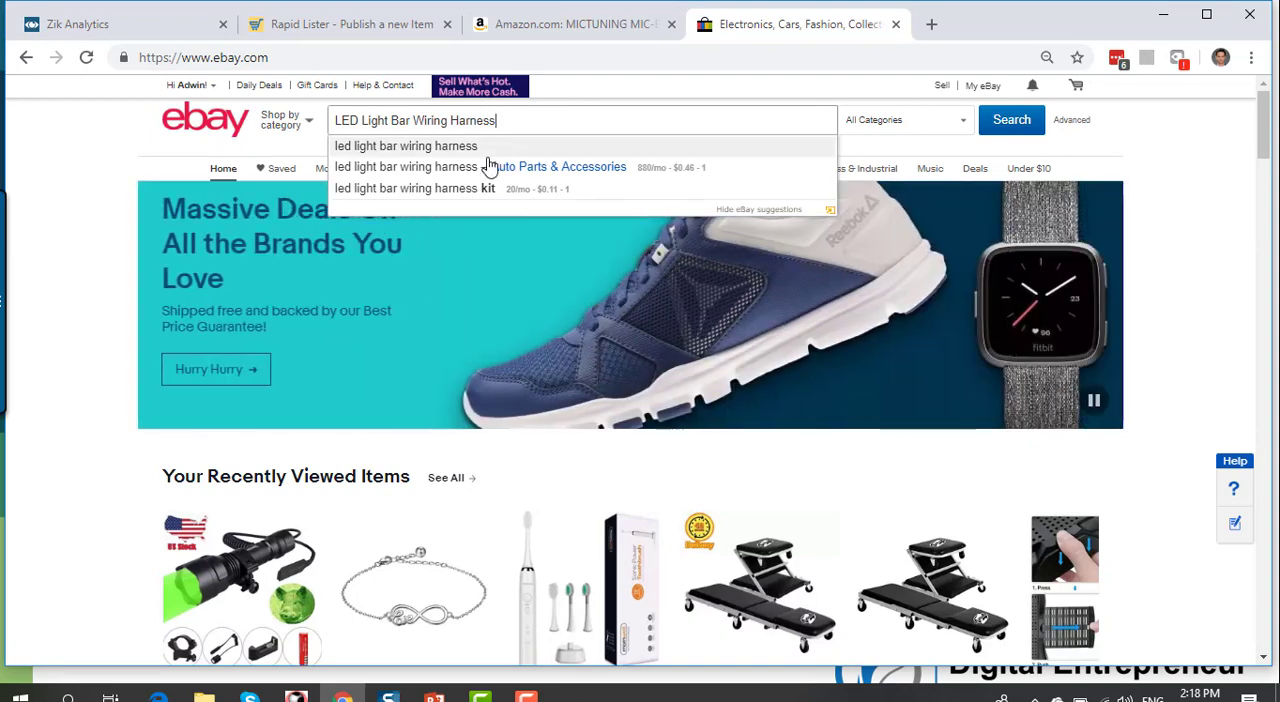
Step: Review the wiring harness details on Amazon and compare them with the eBay search suggestions
left_click(520, 33)
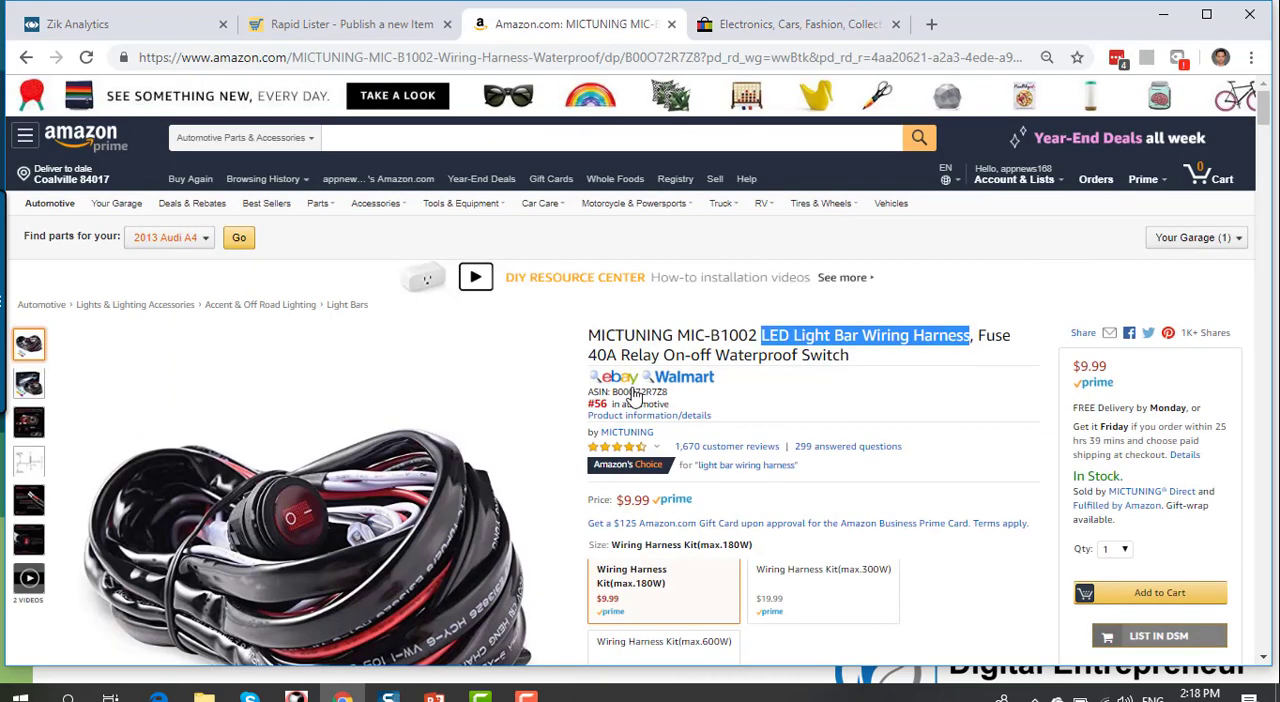
scroll(320, 300, "down", 3)
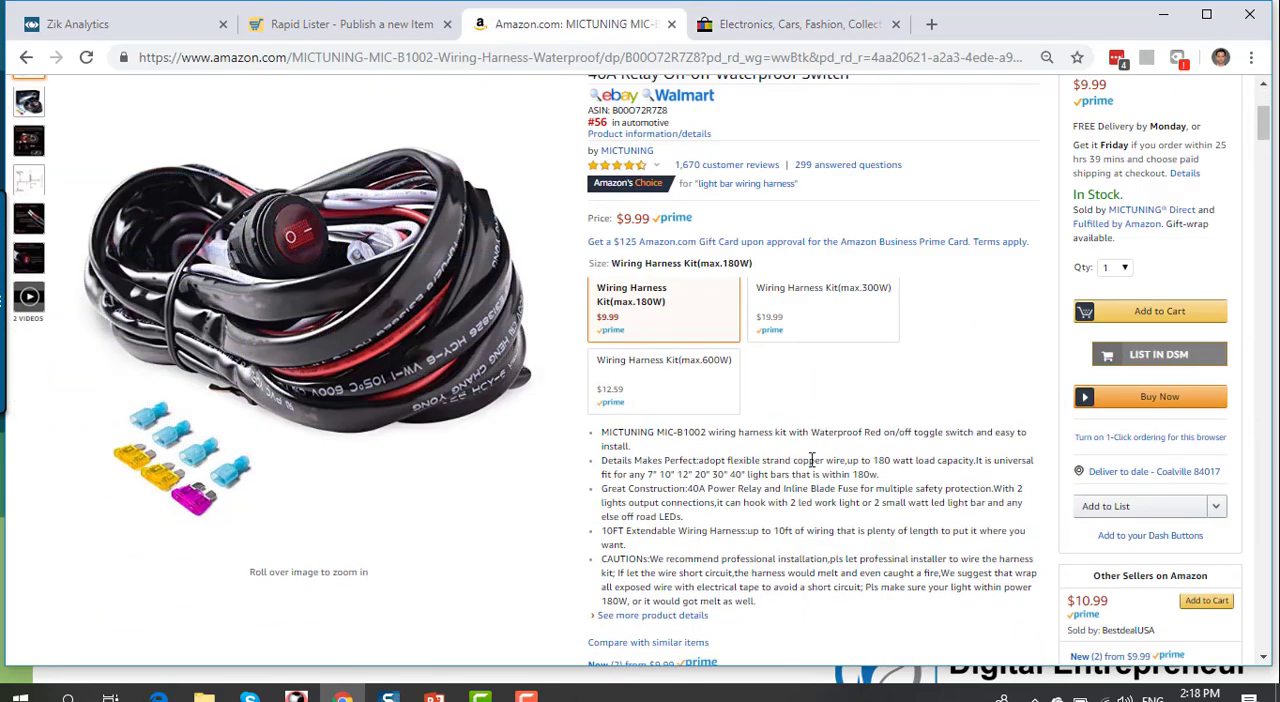
scroll(811, 459, "up", 2)
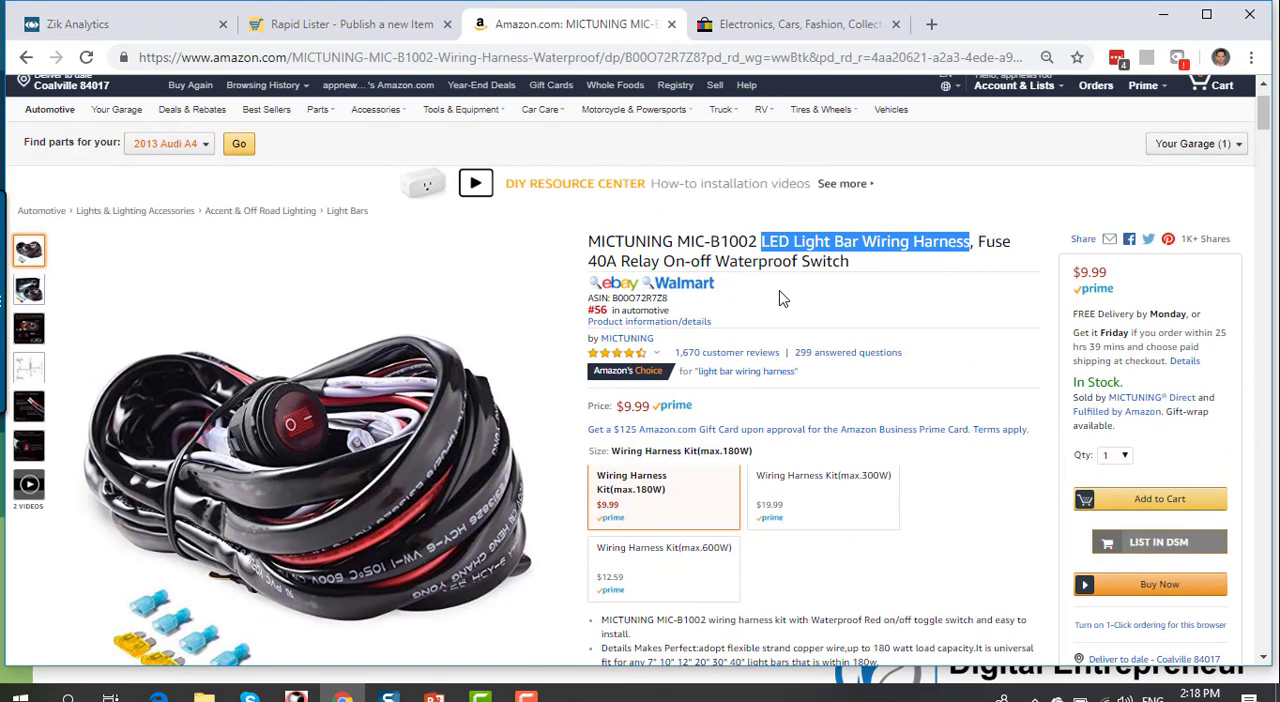
scroll(783, 298, "up", 2)
left_click(708, 30)
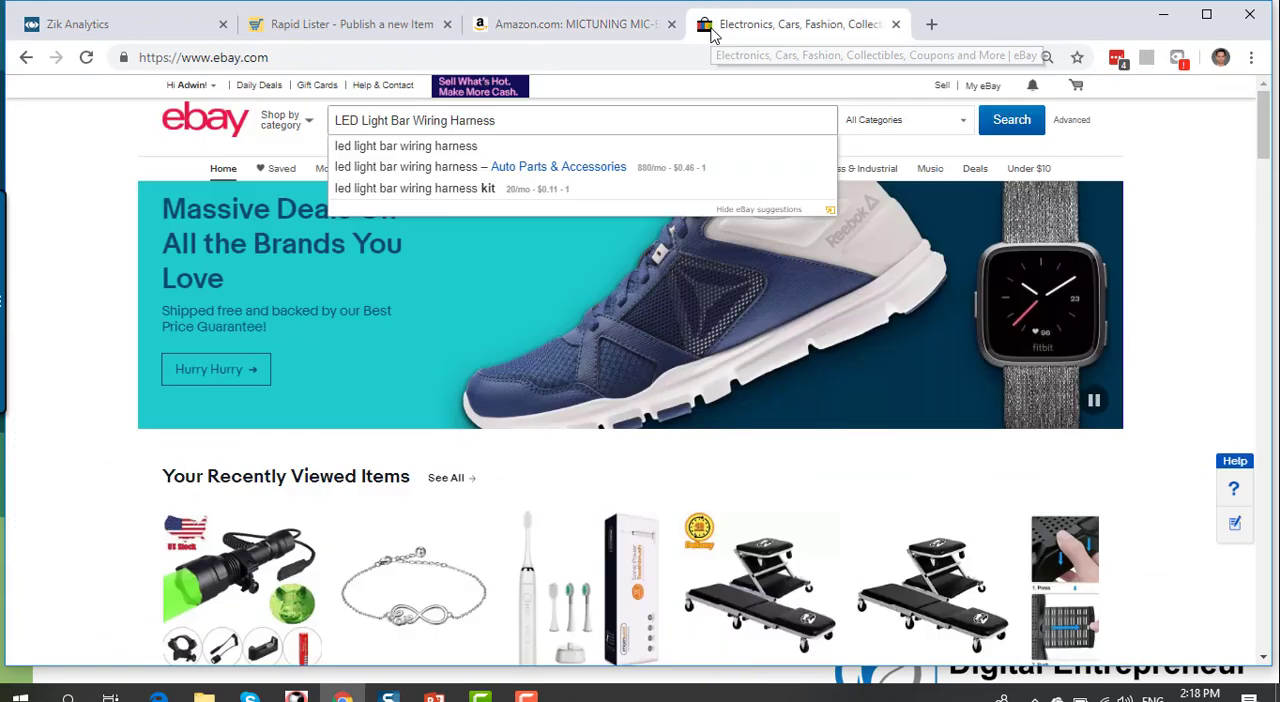
Step: Return to the Rapid Lister and insert "kit" after "Harness" in the listing title
left_click(565, 24)
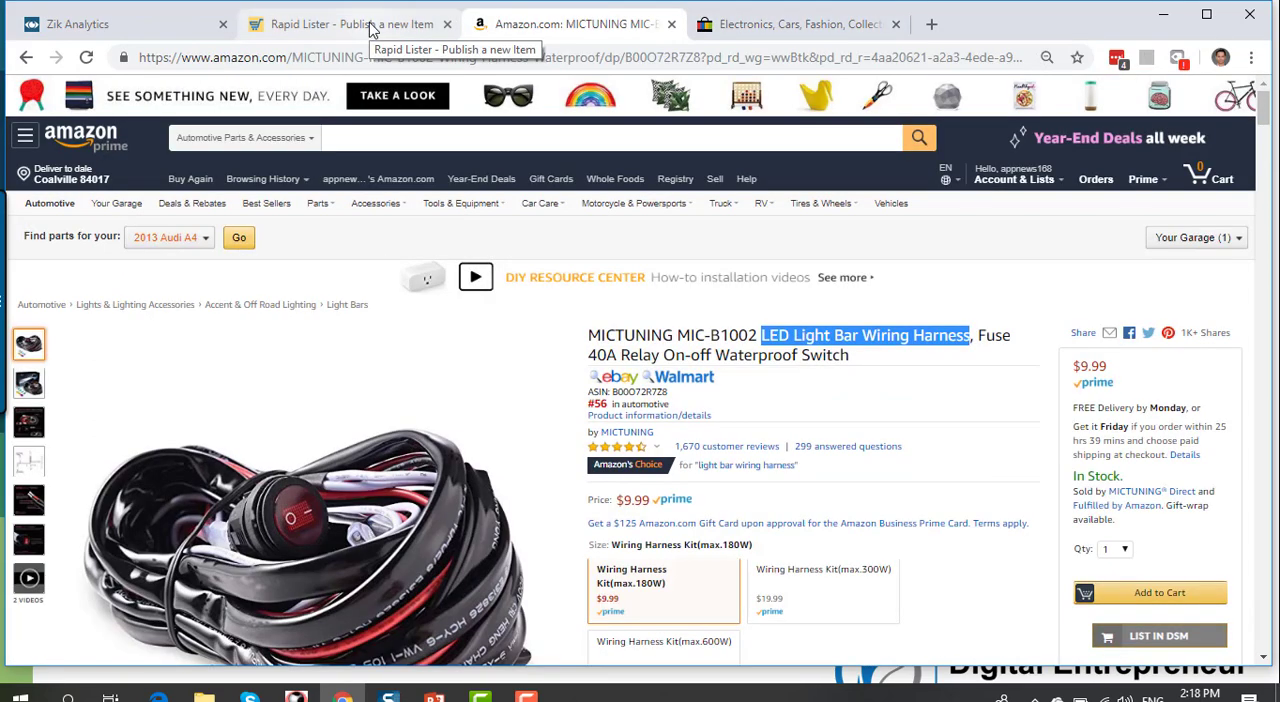
left_click(371, 26)
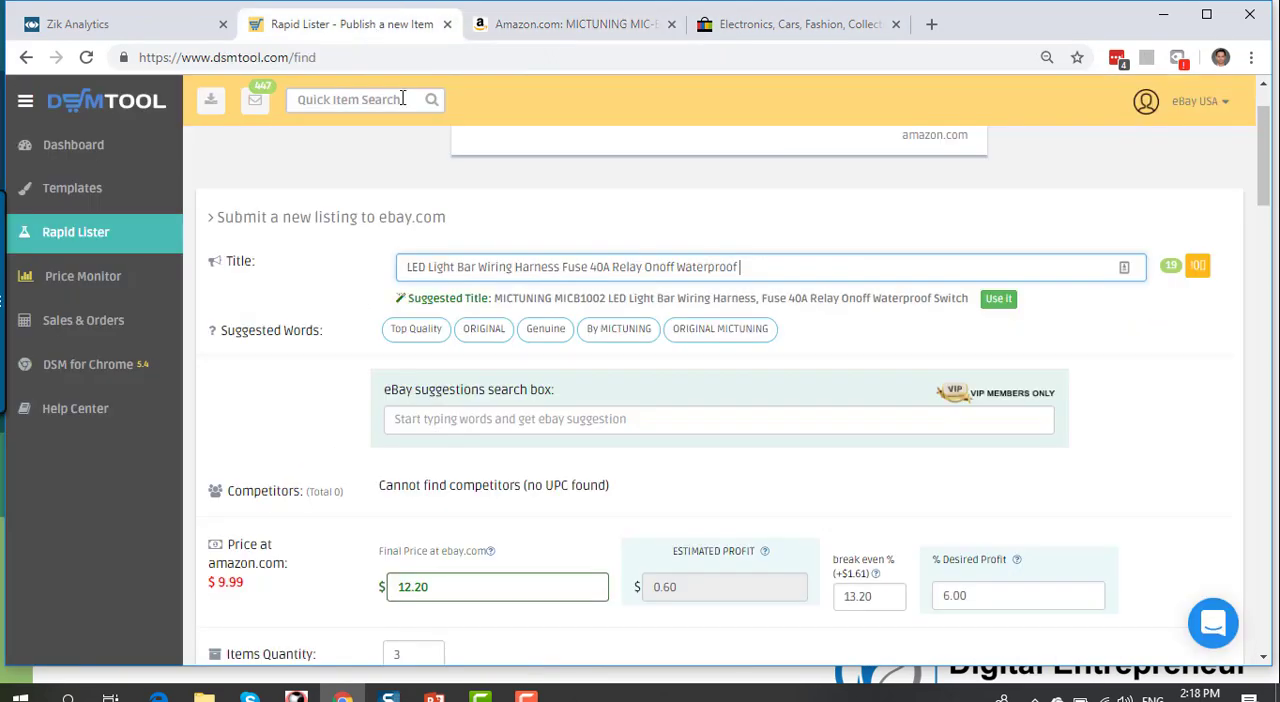
left_click(541, 266)
key("ctrl+Right")
type("kit")
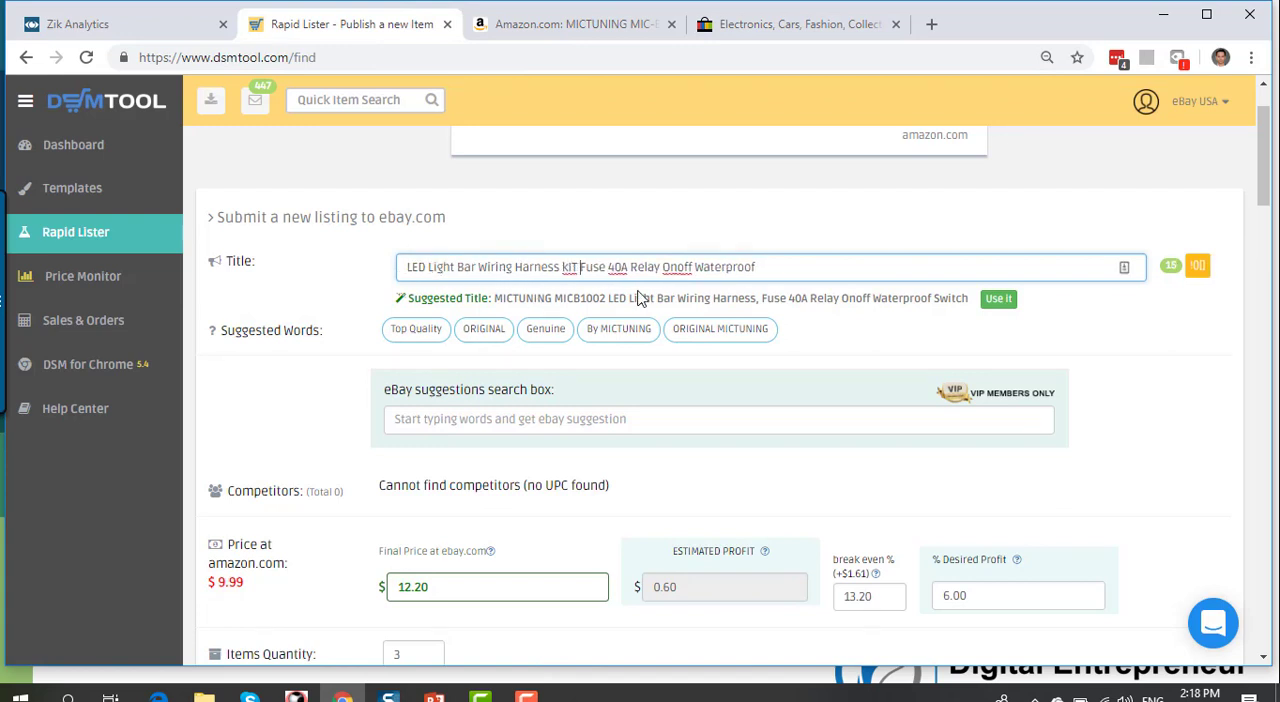
Step: Review the wiring harness's feature bullets and technical details on its Amazon page for additional title keywords
left_click(603, 33)
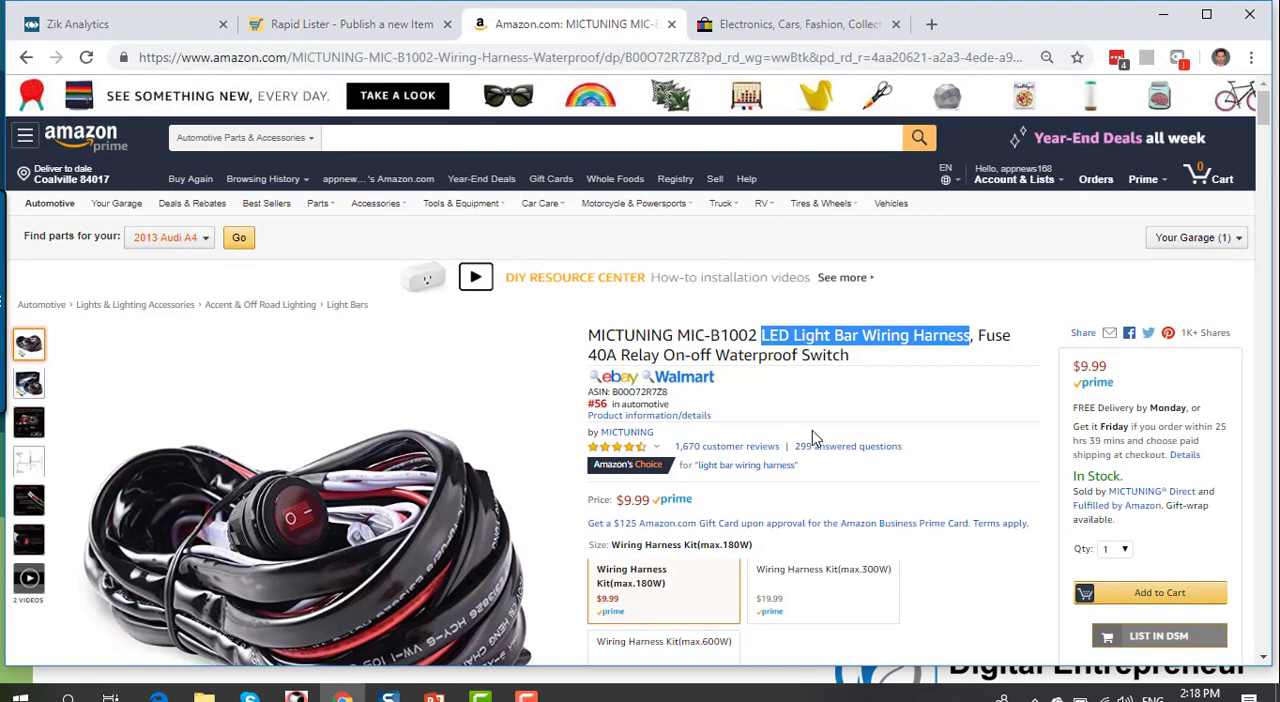
scroll(812, 465, "down", 4)
scroll(812, 472, "down", 1)
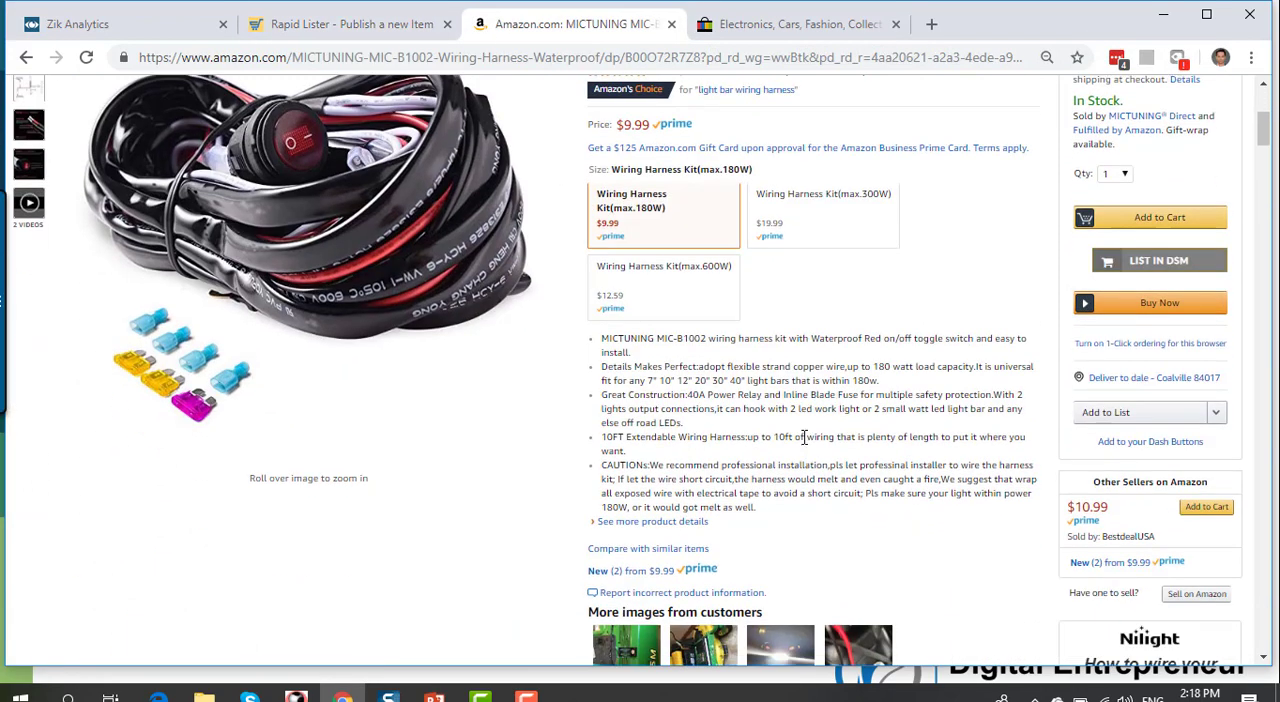
scroll(805, 440, "down", 2)
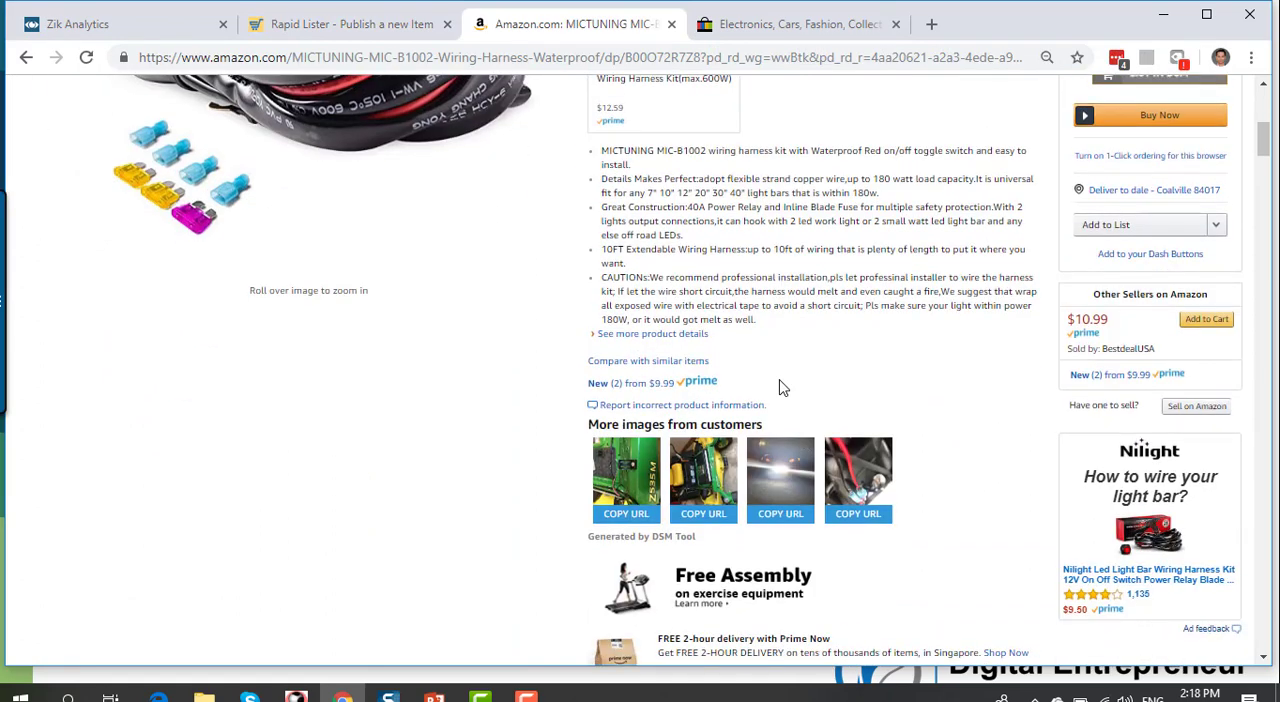
left_click_drag(727, 178, 846, 179)
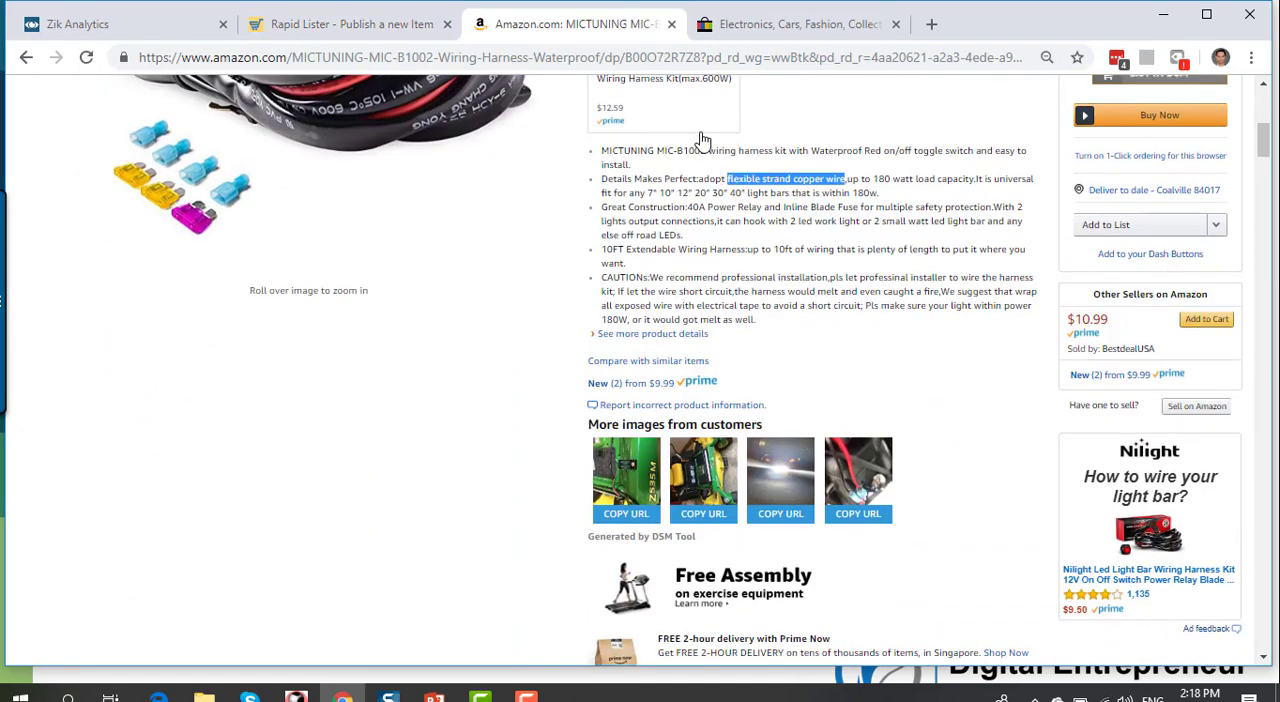
left_click_drag(739, 152, 978, 156)
left_click(868, 172)
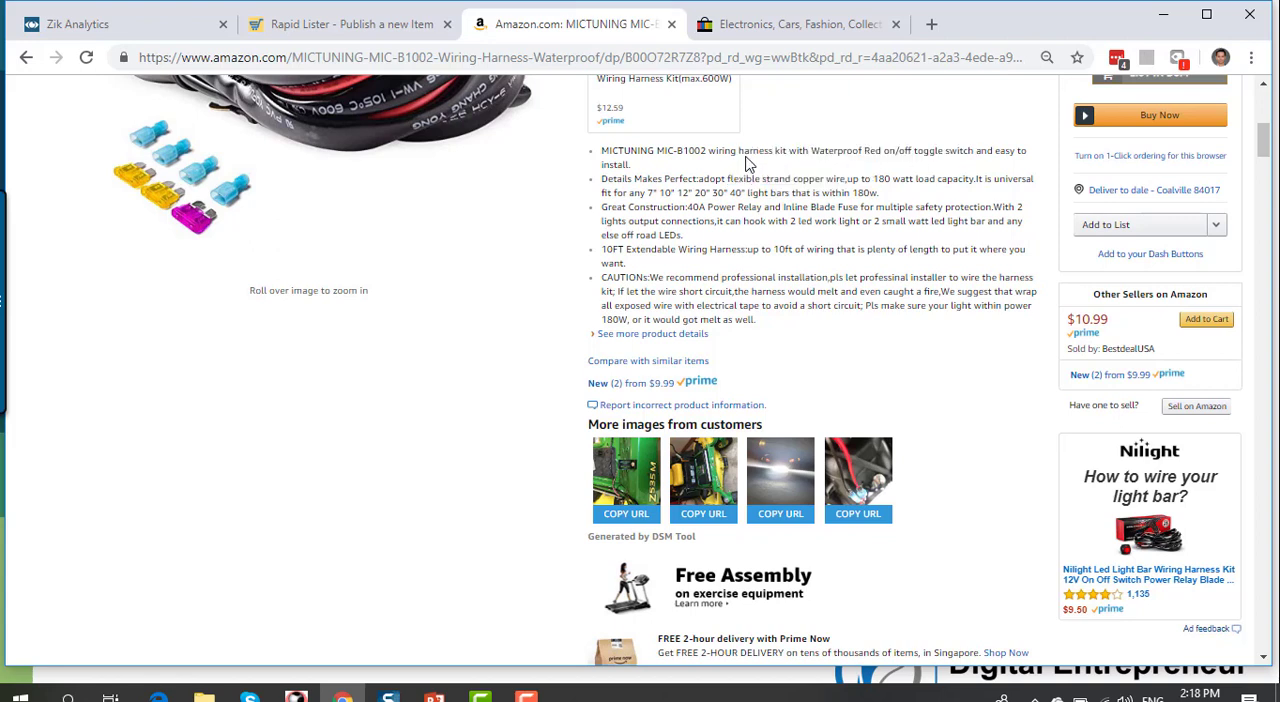
scroll(860, 323, "down", 20)
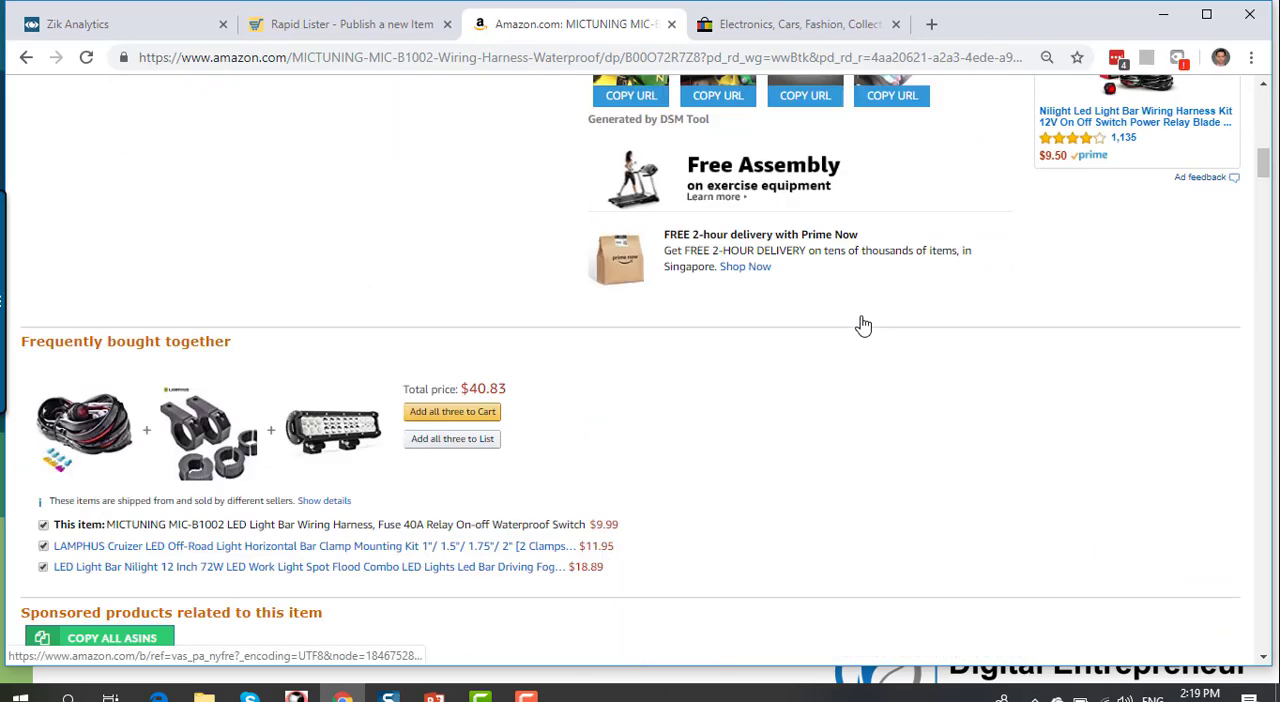
scroll(673, 234, "up", 1)
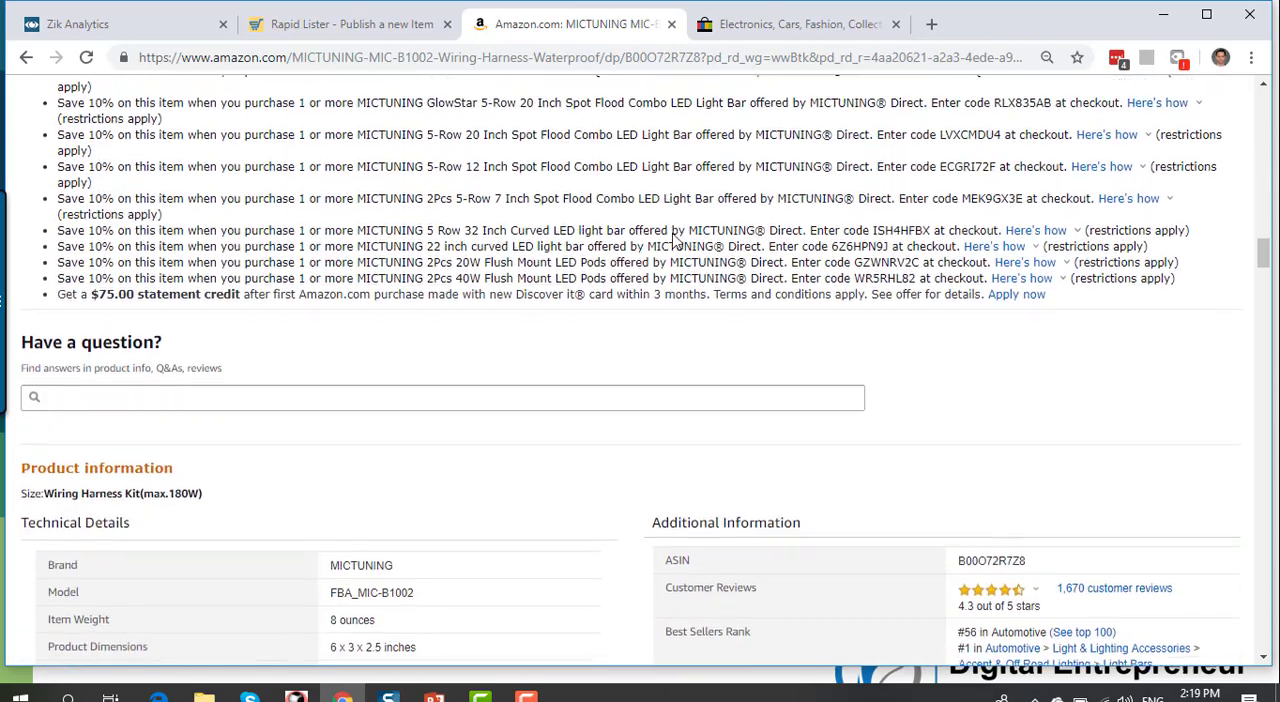
scroll(673, 234, "down", 4)
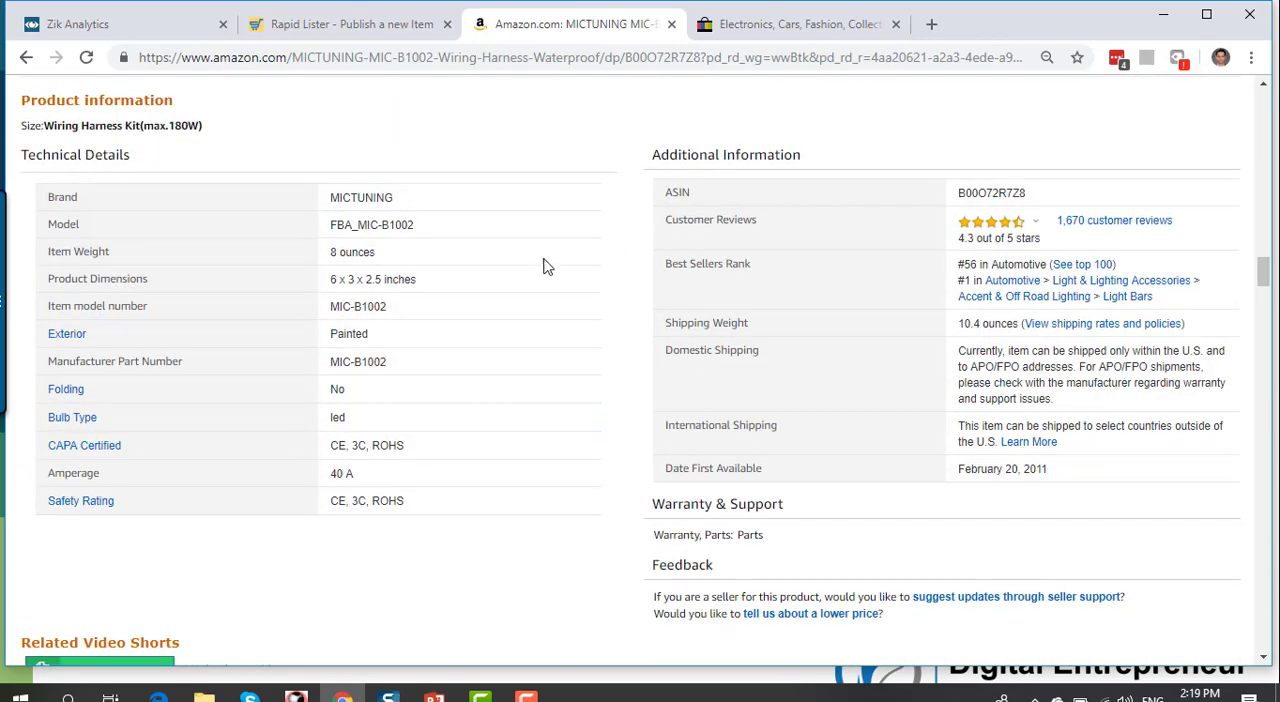
scroll(530, 275, "up", 15)
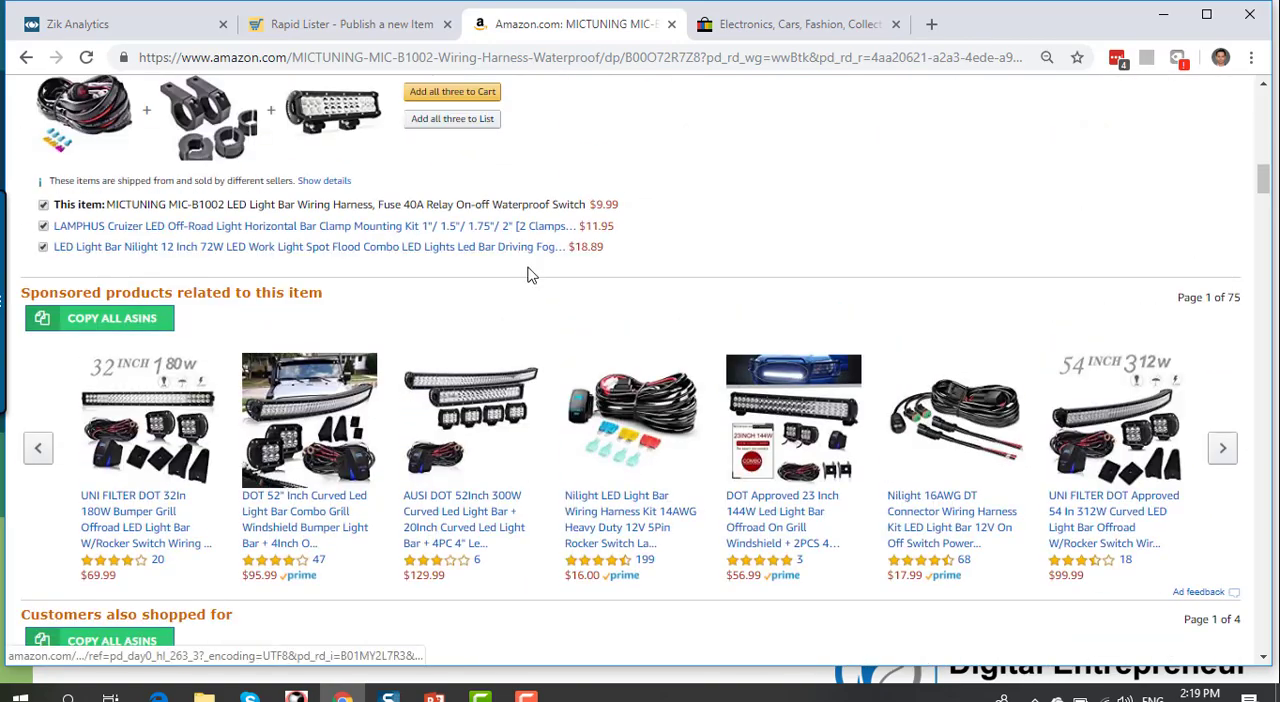
scroll(530, 275, "up", 2)
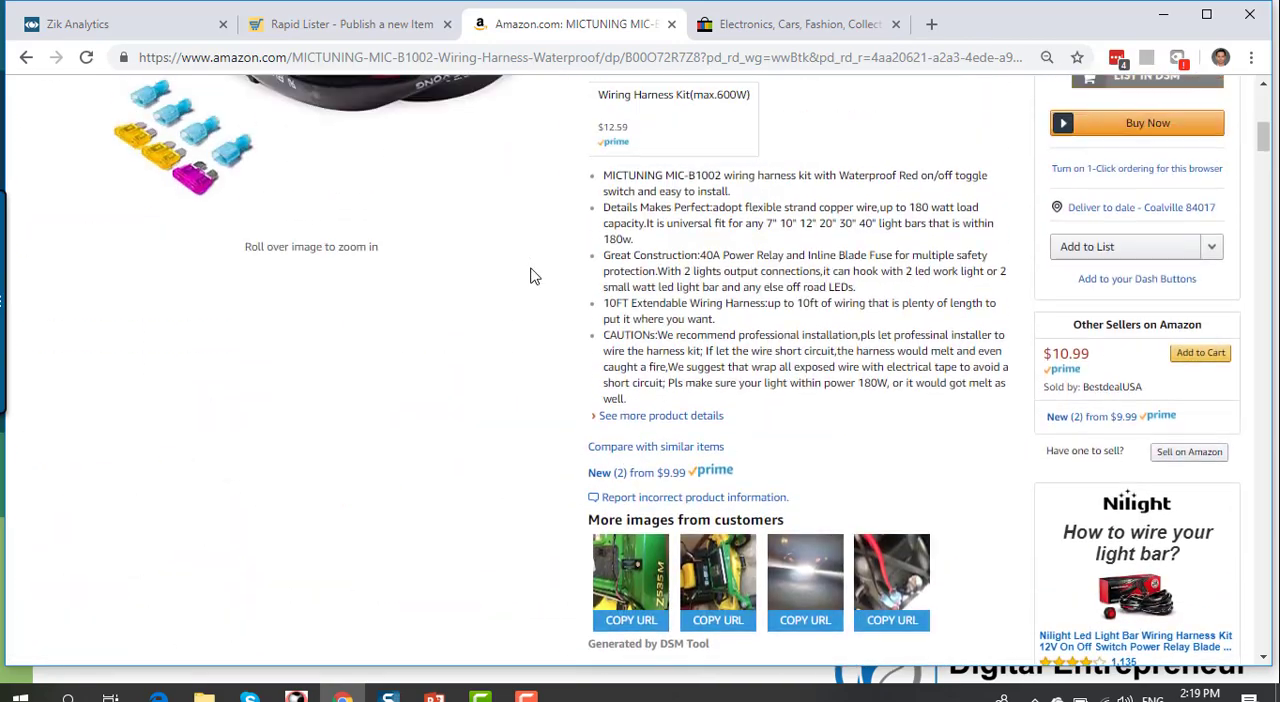
Step: Copy the "10FT Extendable" feature wording from the Amazon page and append "10FT Extendable" to the Rapid Lister title
left_click_drag(603, 303, 777, 307)
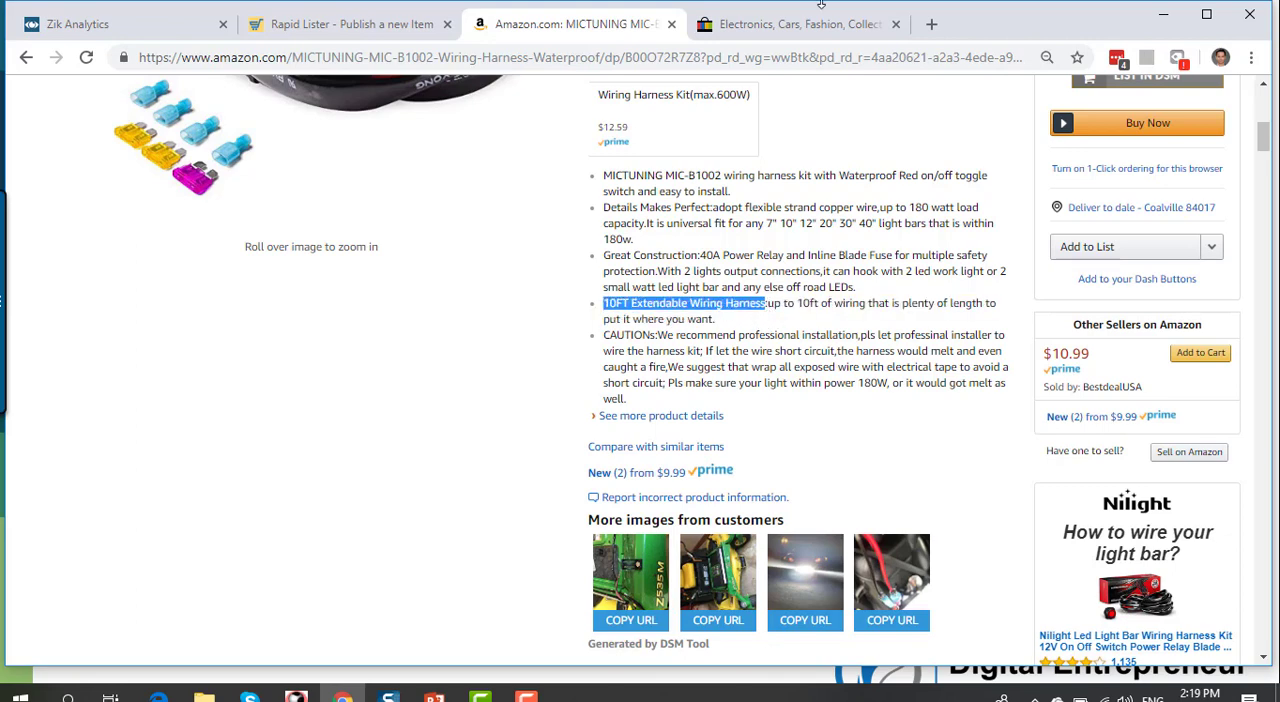
left_click(338, 26)
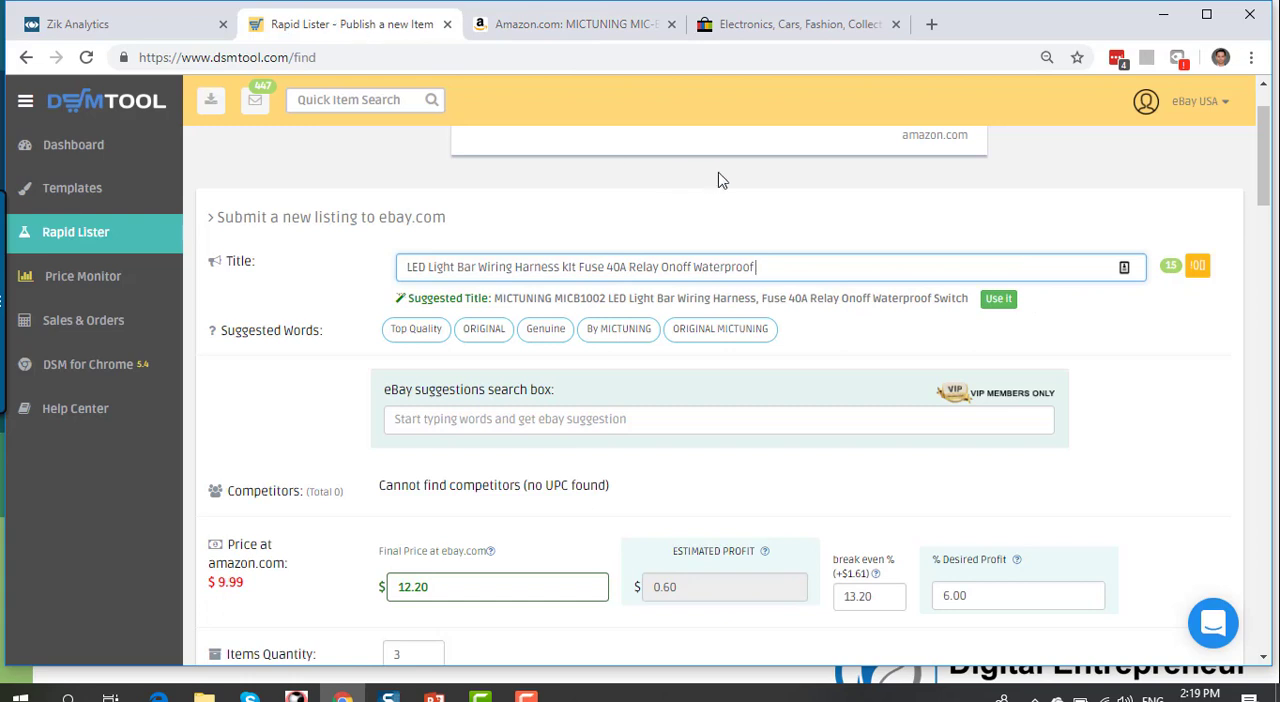
type("10FT Extendable")
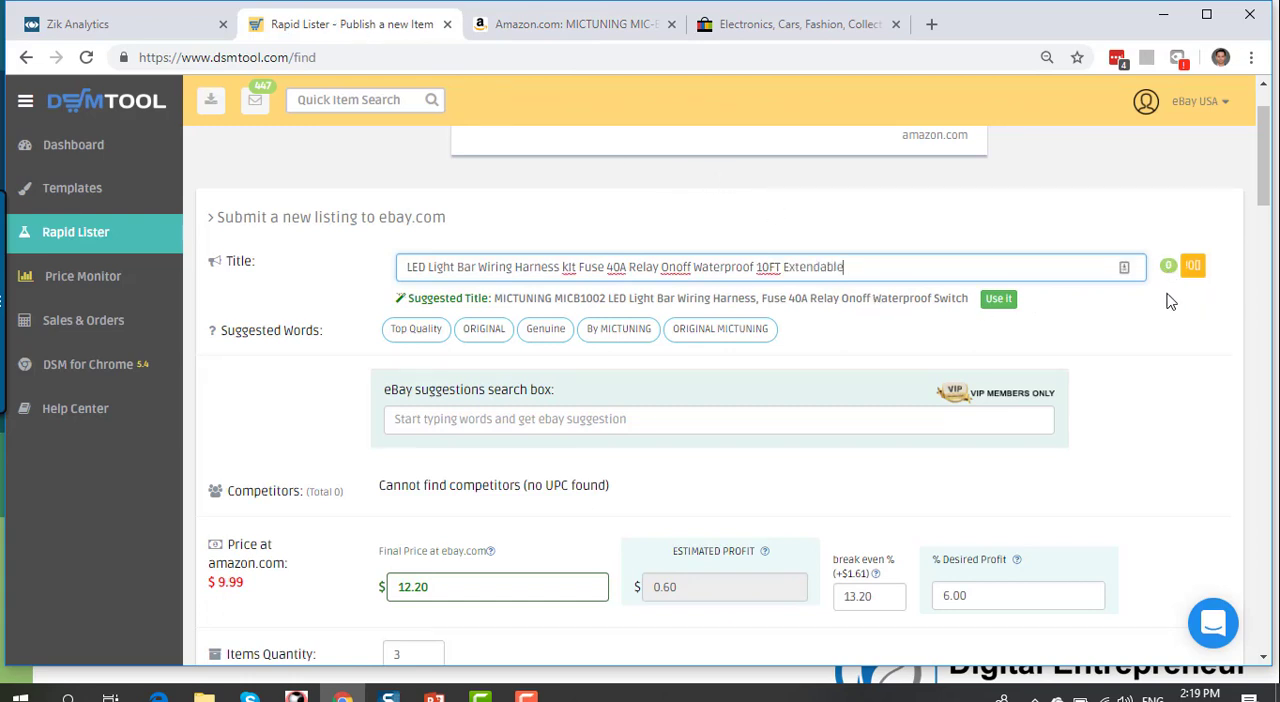
Step: Set the listing's desired profit to 7.00 percent
scroll(1165, 298, "down", 2)
scroll(573, 339, "down", 1)
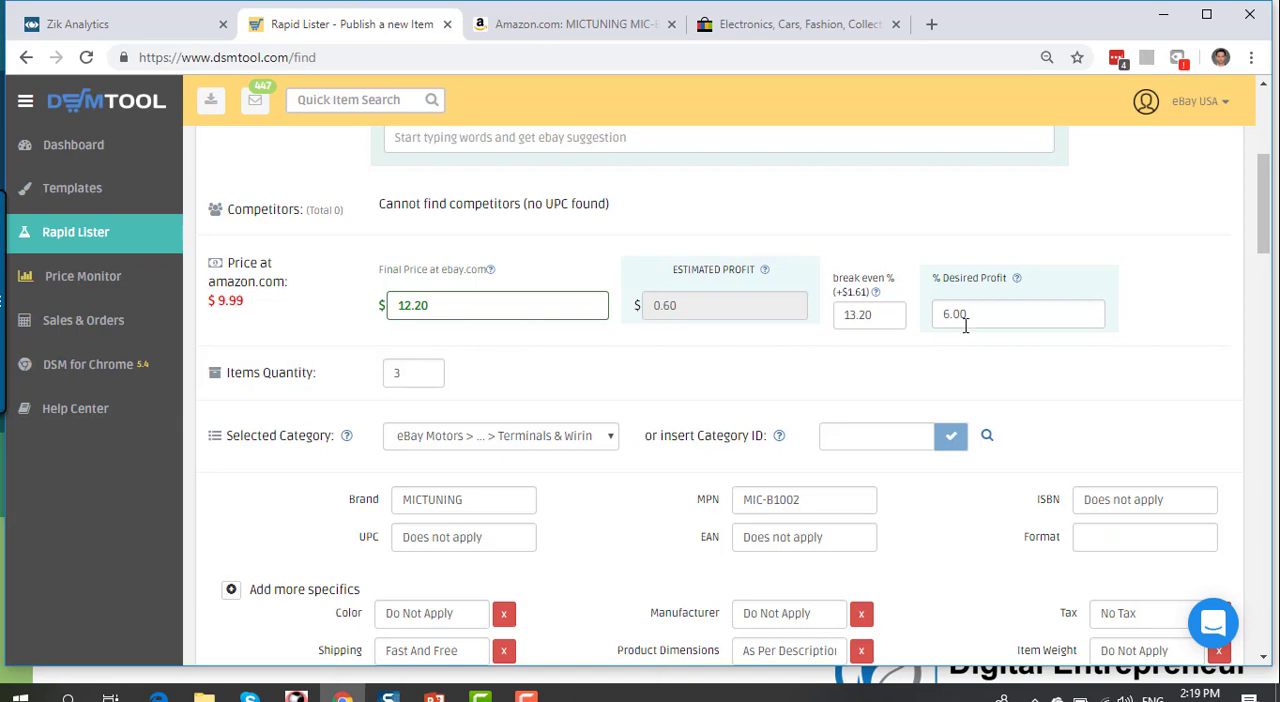
left_click_drag(948, 313, 940, 314)
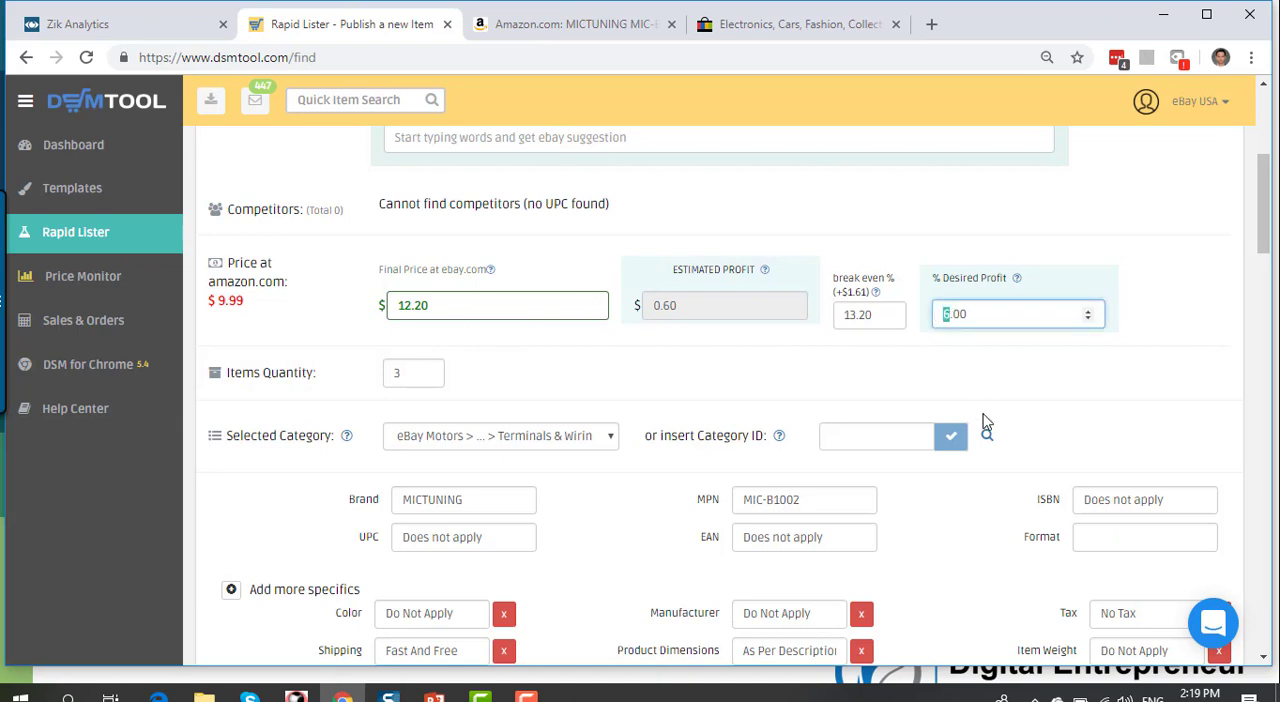
type("7")
left_click(897, 370)
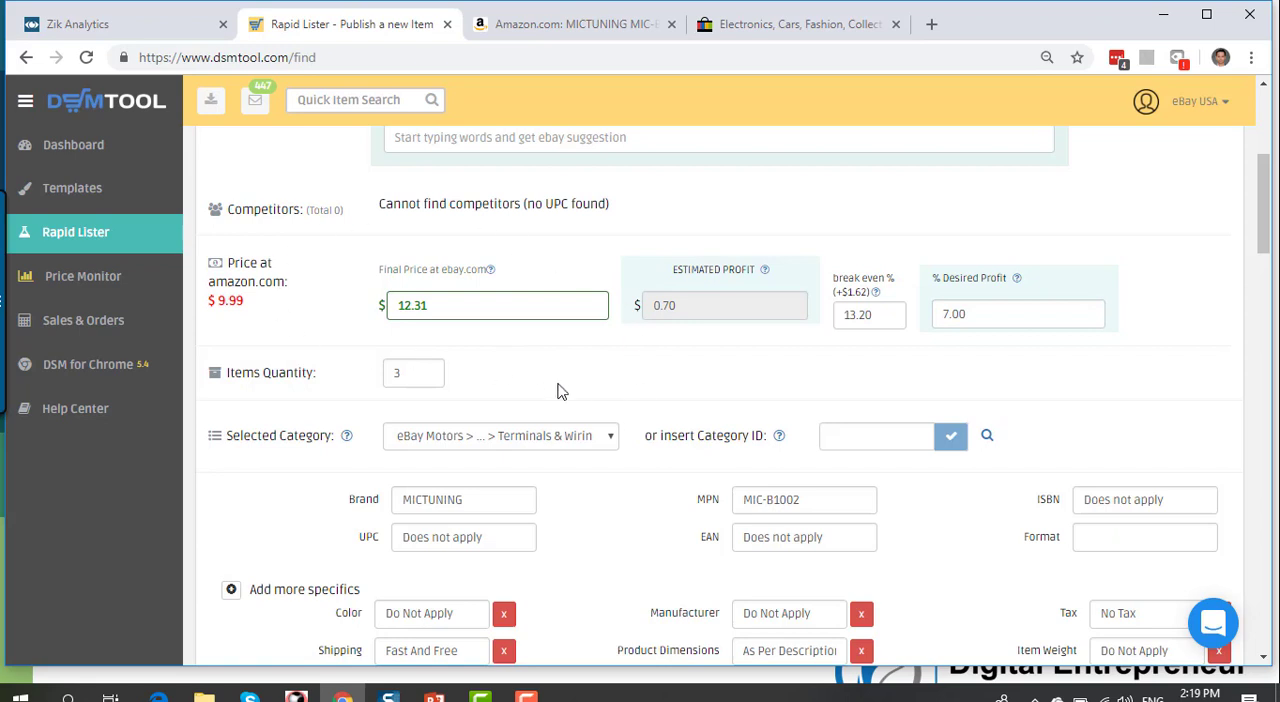
Step: Check the listing's item quantity, selected category, and UPC and EAN identifiers in the Rapid Lister
scroll(505, 334, "down", 1)
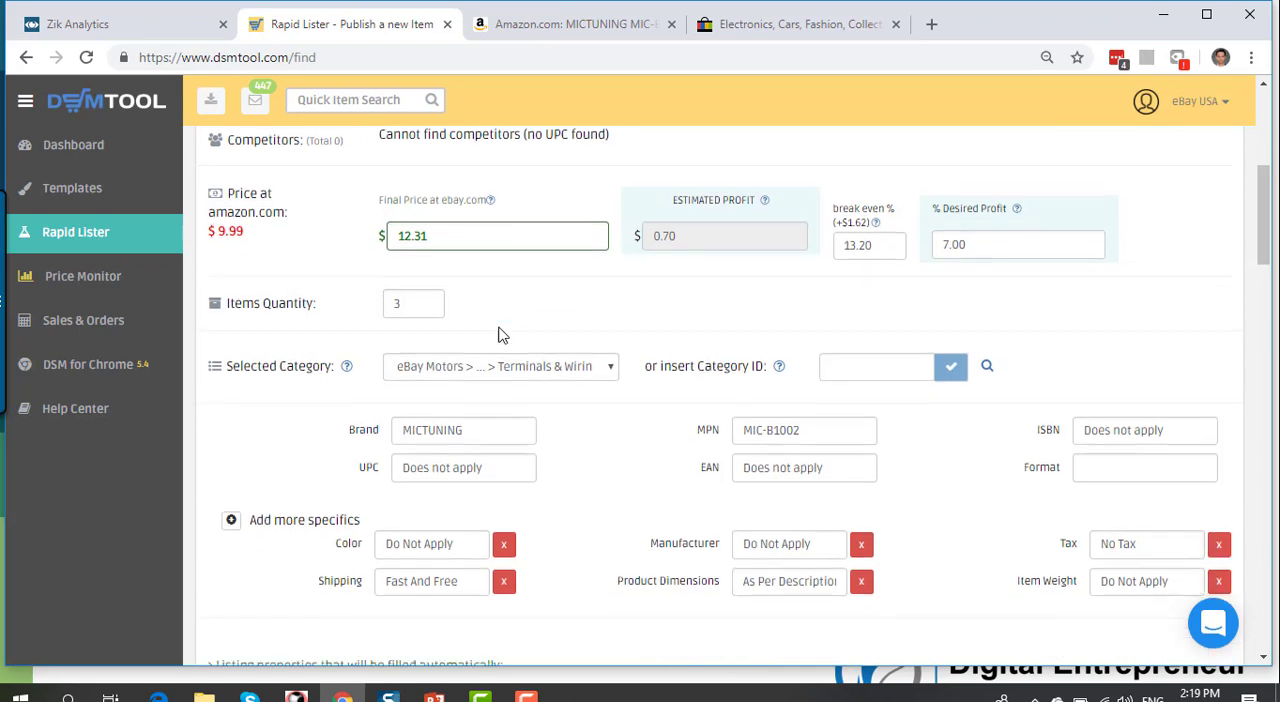
scroll(502, 334, "down", 1)
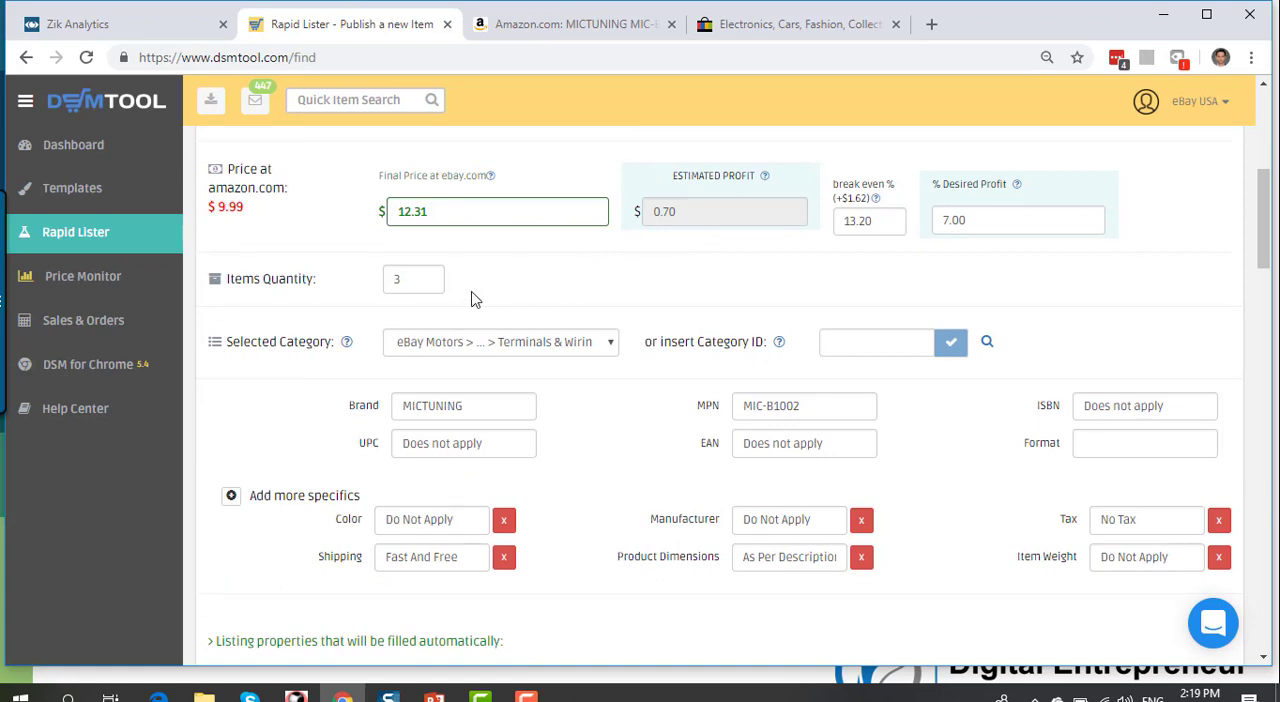
left_click(420, 285)
scroll(600, 315, "down", 1)
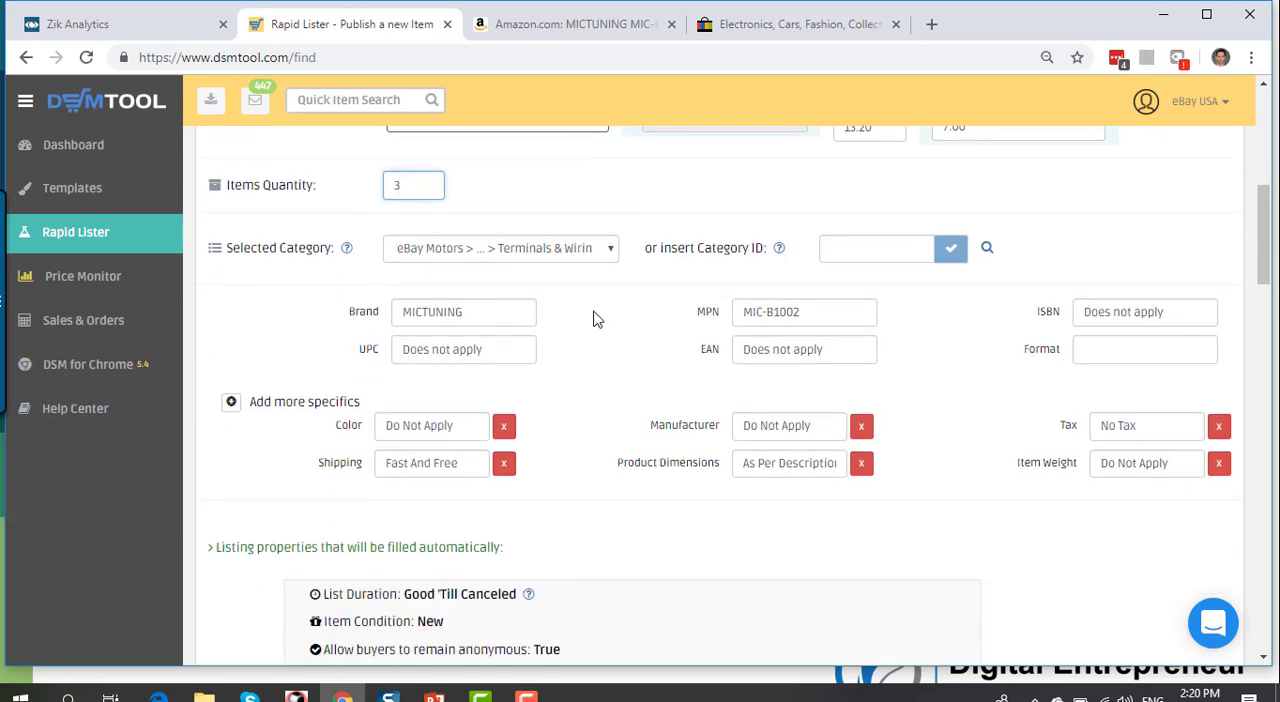
left_click(493, 349)
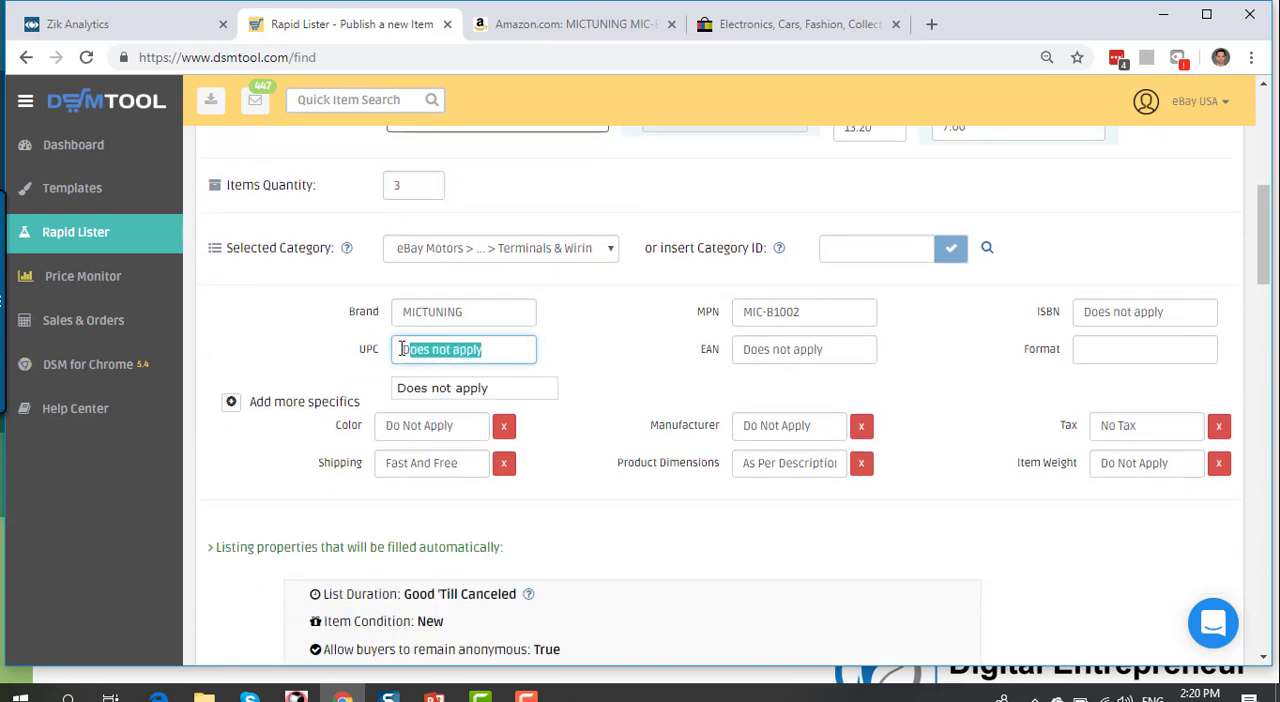
left_click(831, 351)
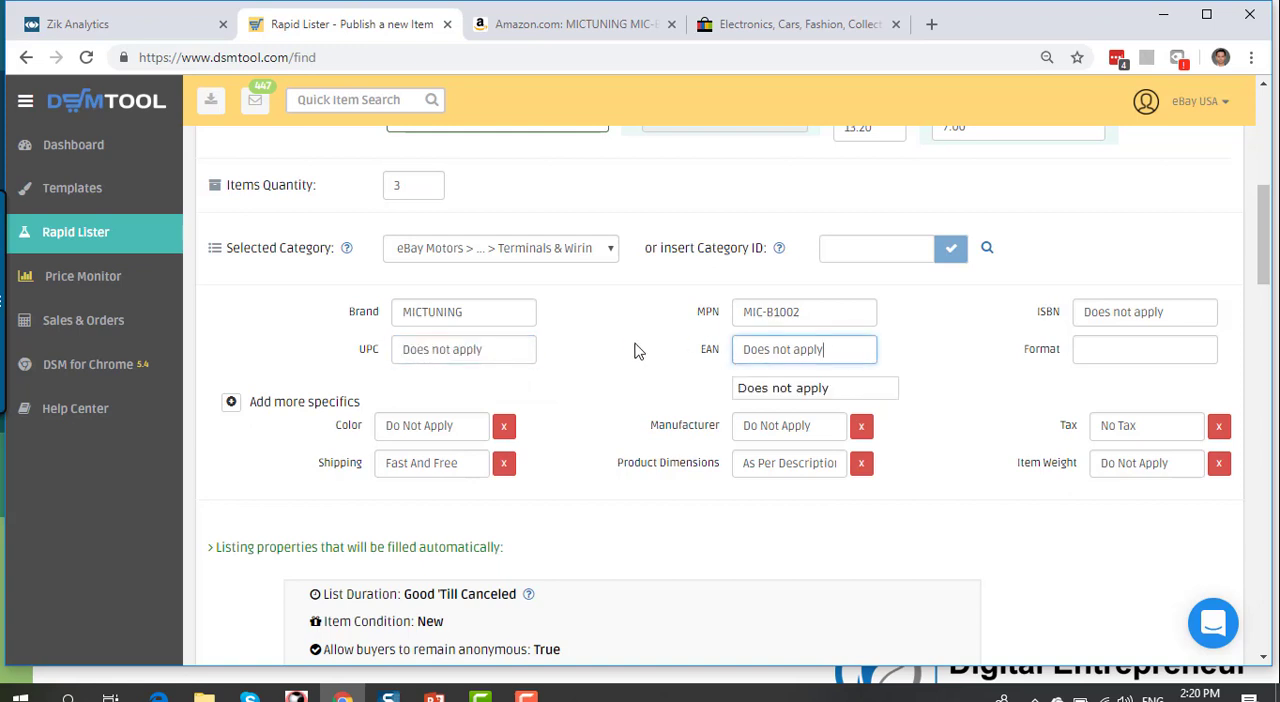
Step: Return to the Amazon product page and search eBay for the wiring harness by its full Amazon title
scroll(634, 350, "up", 4)
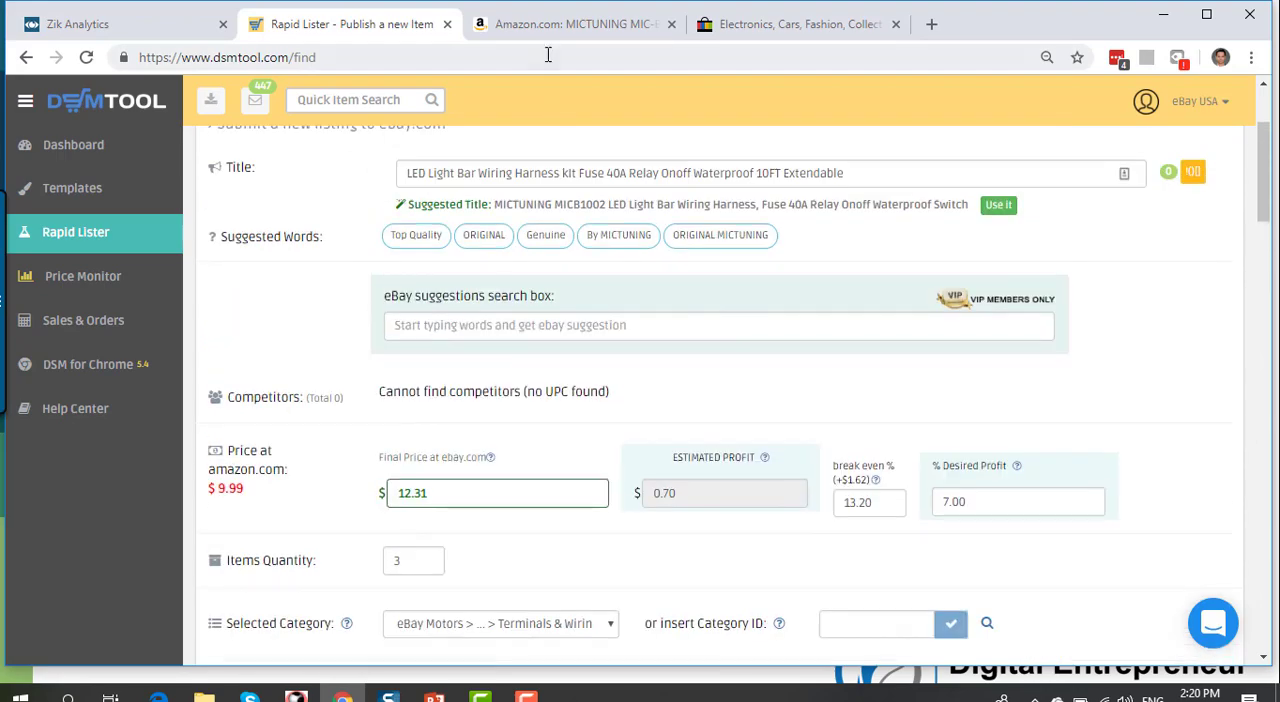
left_click(566, 24)
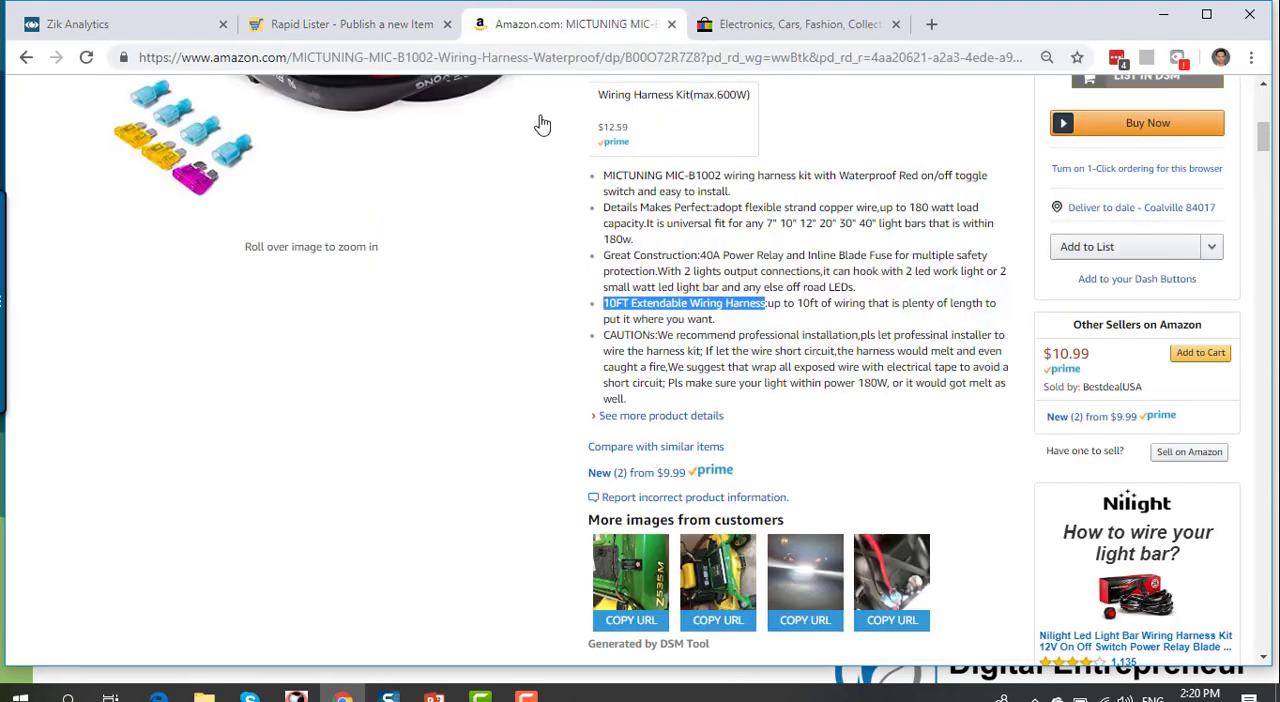
scroll(541, 124, "up", 4)
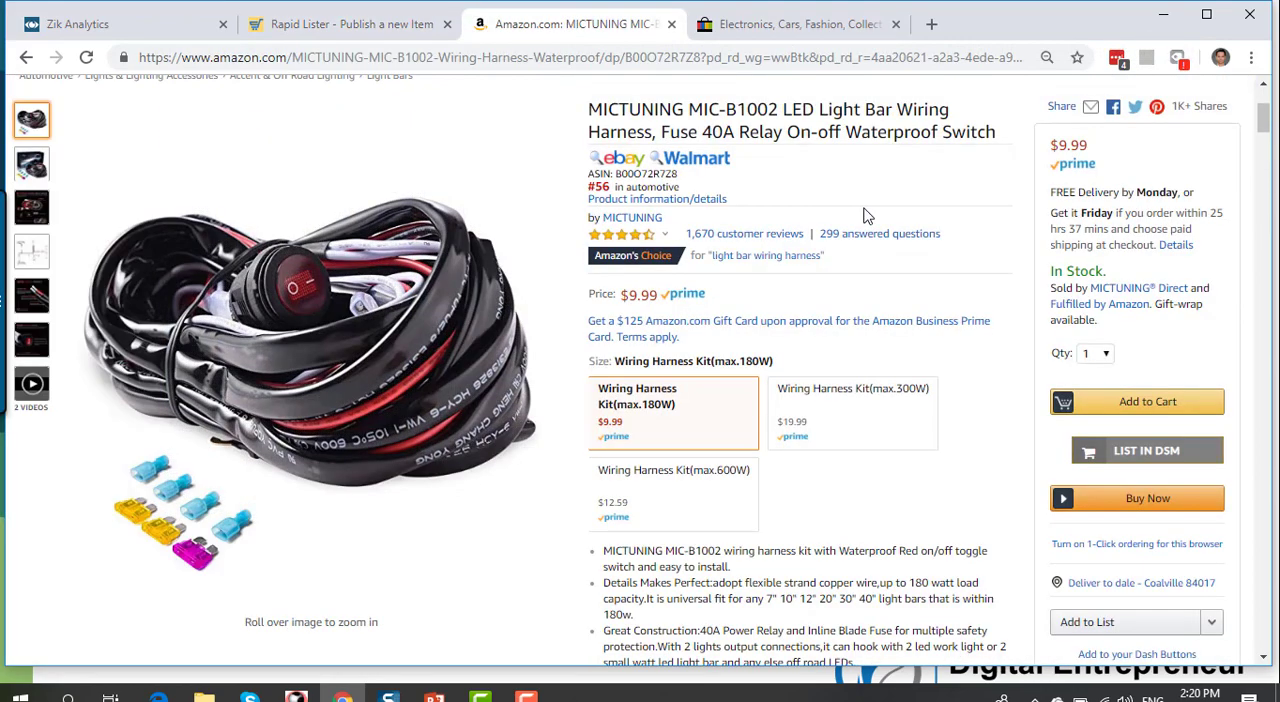
scroll(865, 205, "up", 2)
scroll(880, 370, "down", 1)
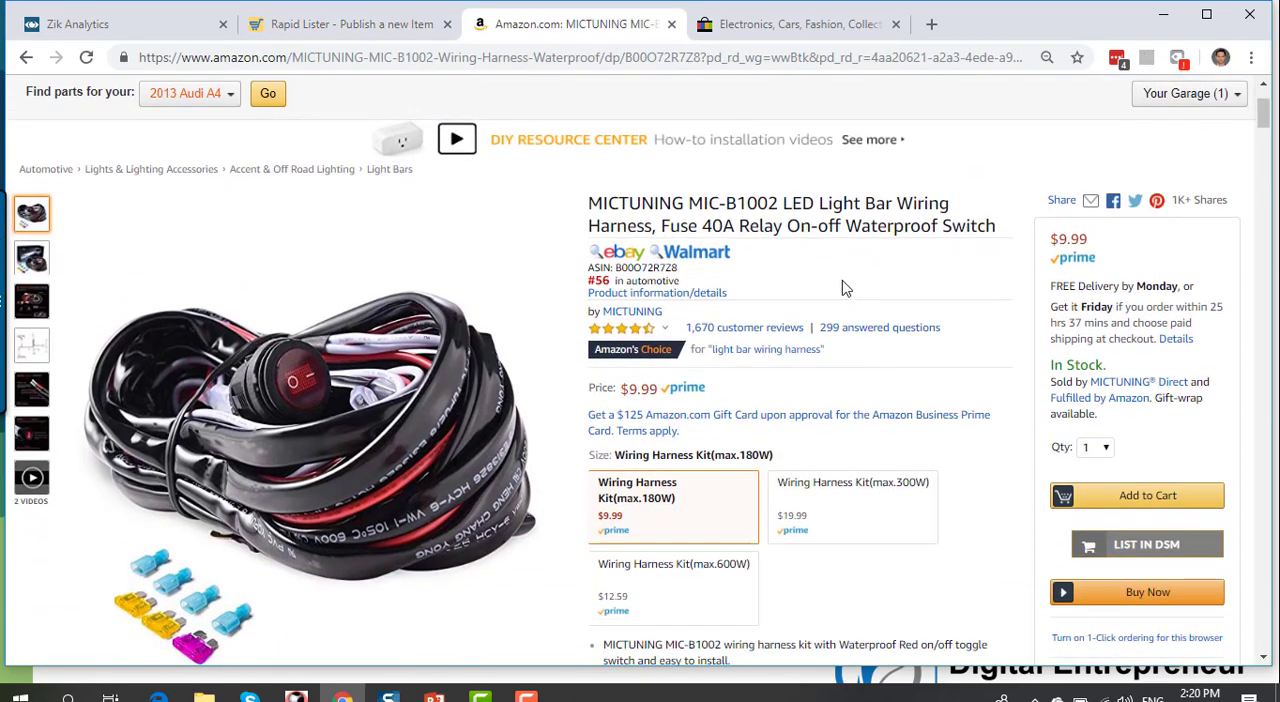
left_click(617, 257)
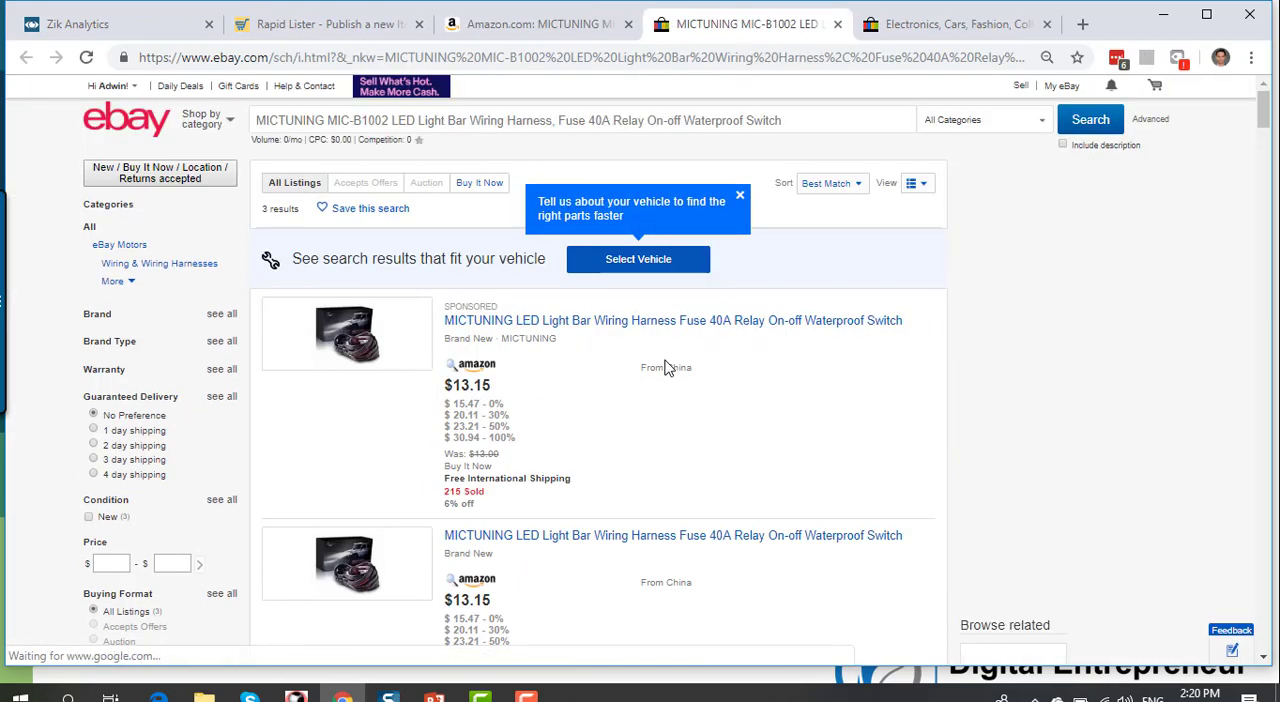
Step: Browse the eBay results and open the "12ft LED Light Bar Wiring Harness Kit Off Road 40 Amp Relay ON-OFF Button Switch" listing
scroll(668, 368, "down", 2)
scroll(668, 370, "down", 6)
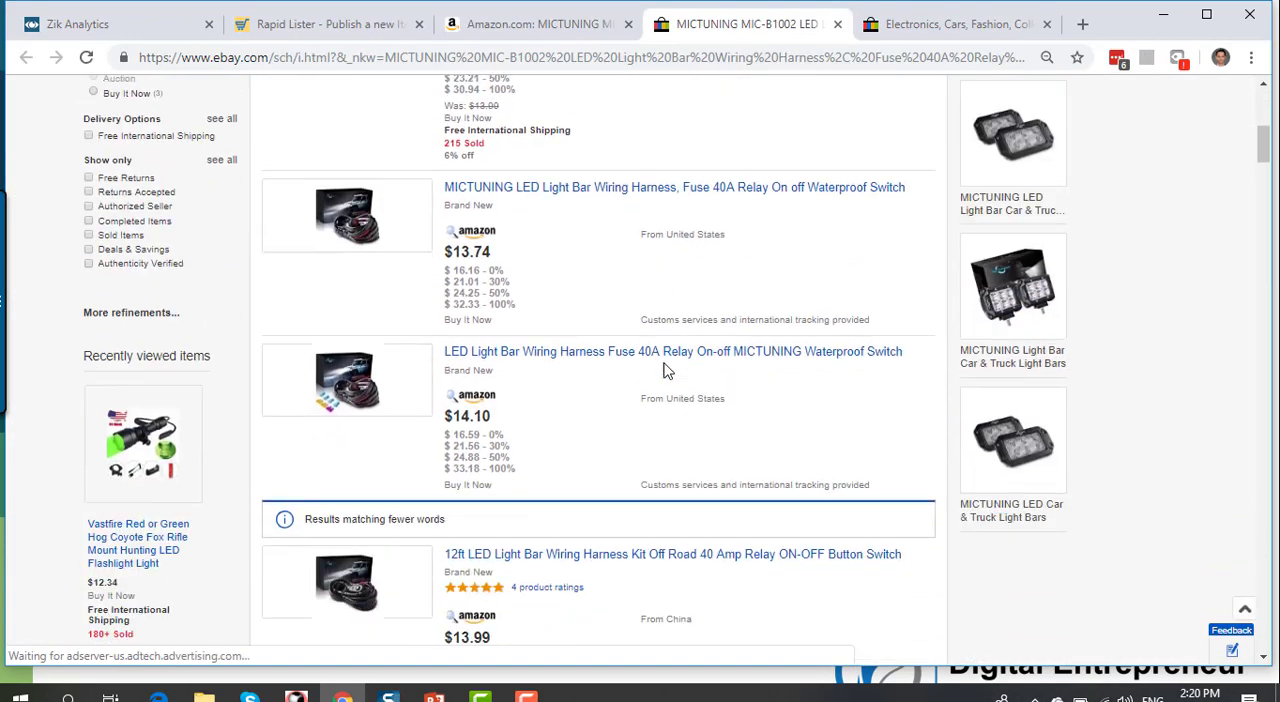
scroll(667, 370, "down", 2)
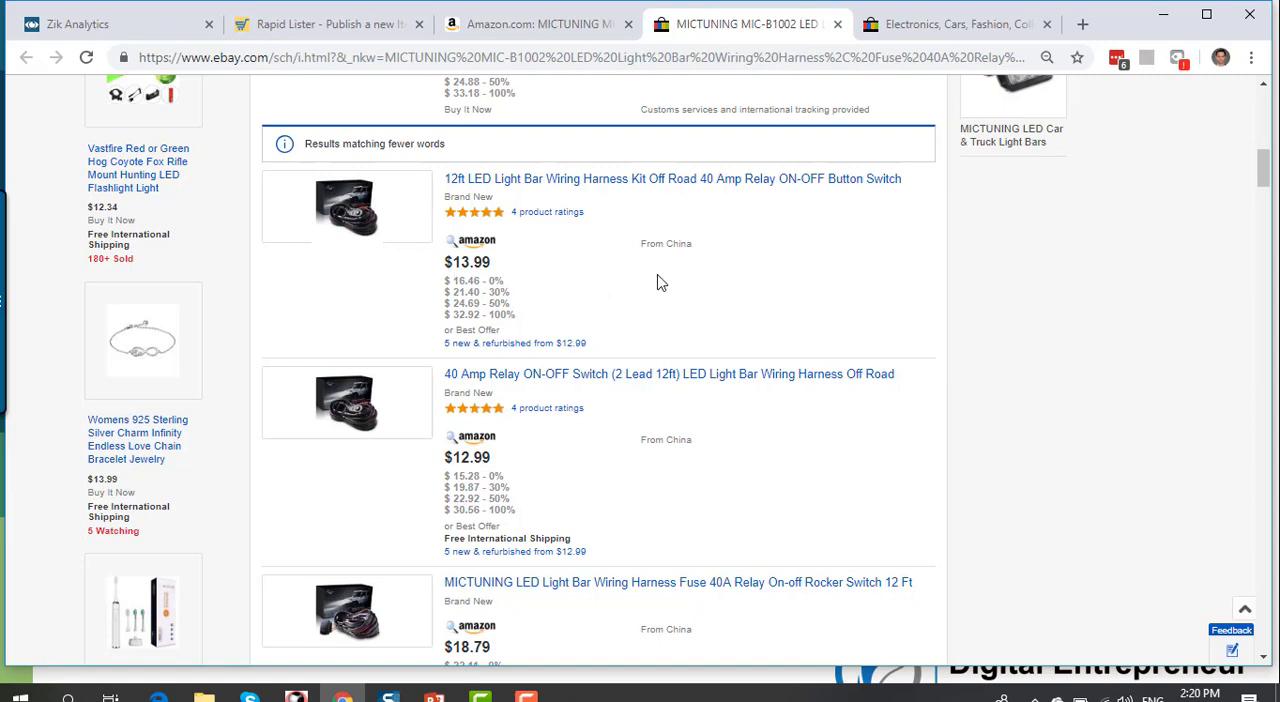
left_click(591, 185)
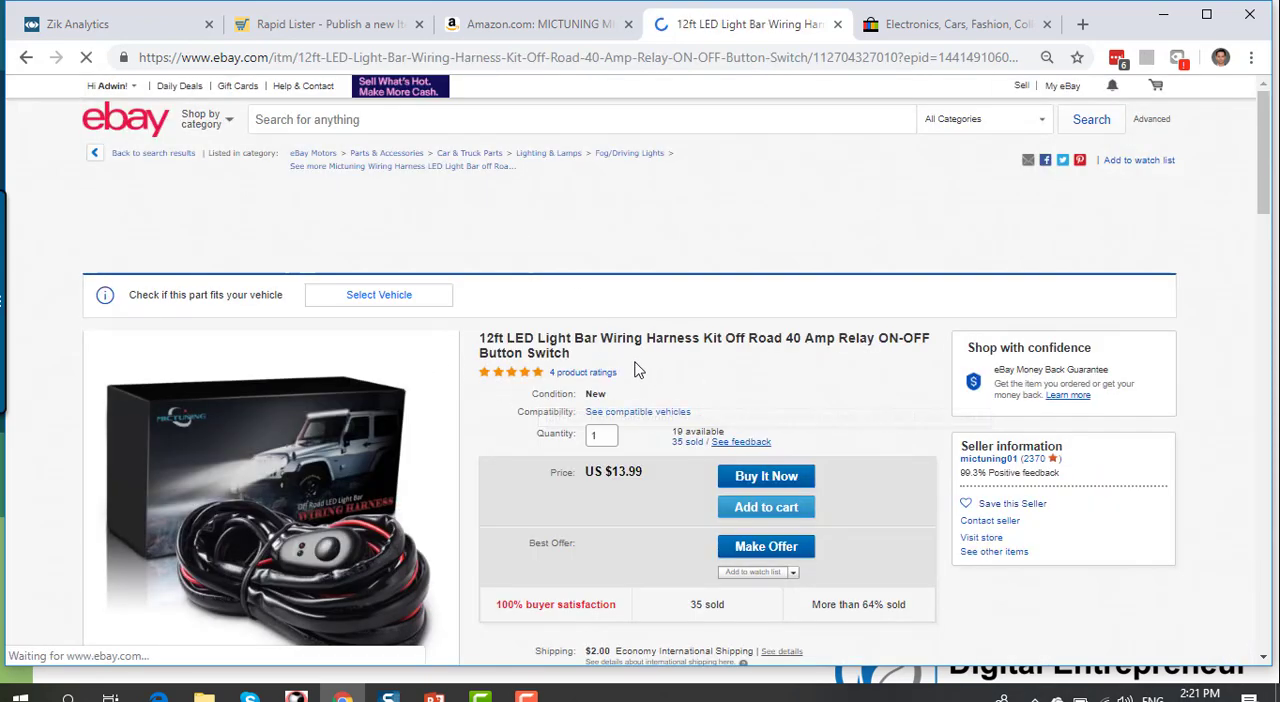
Step: Examine the competitor listing's vehicle compatibility table and item specifics
scroll(845, 410, "down", 15)
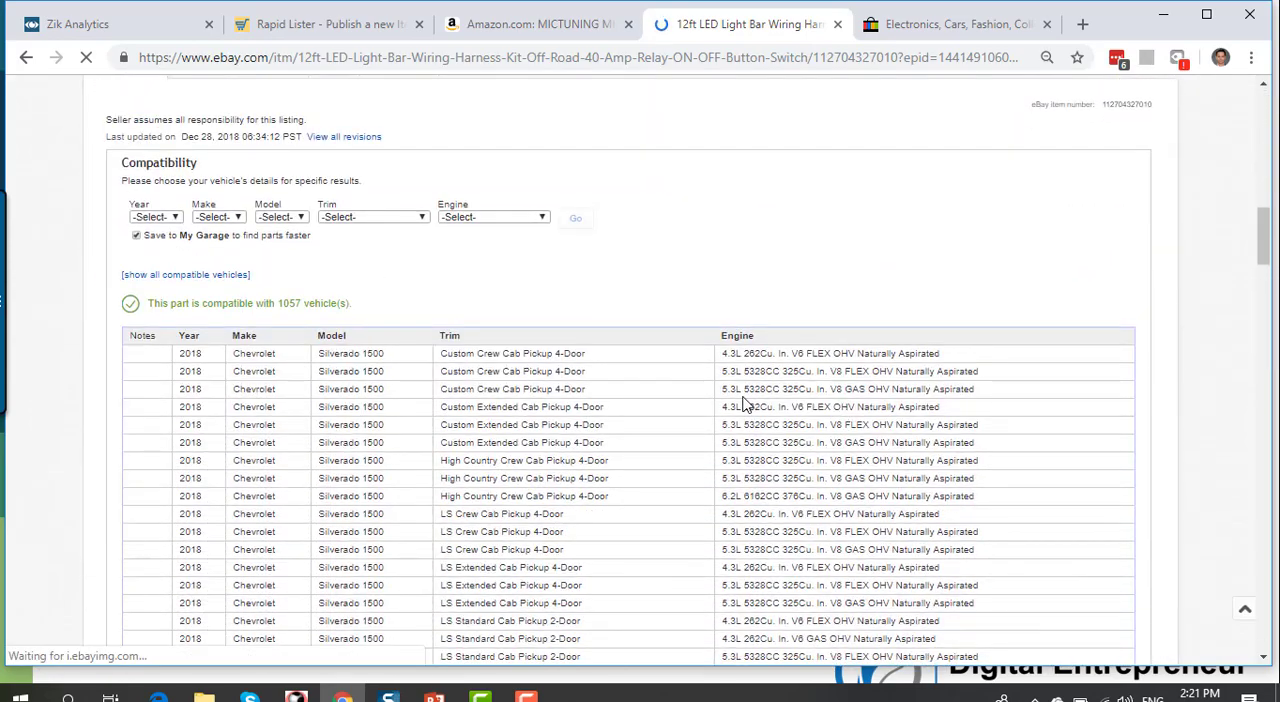
scroll(745, 402, "down", 1)
scroll(745, 400, "up", 3)
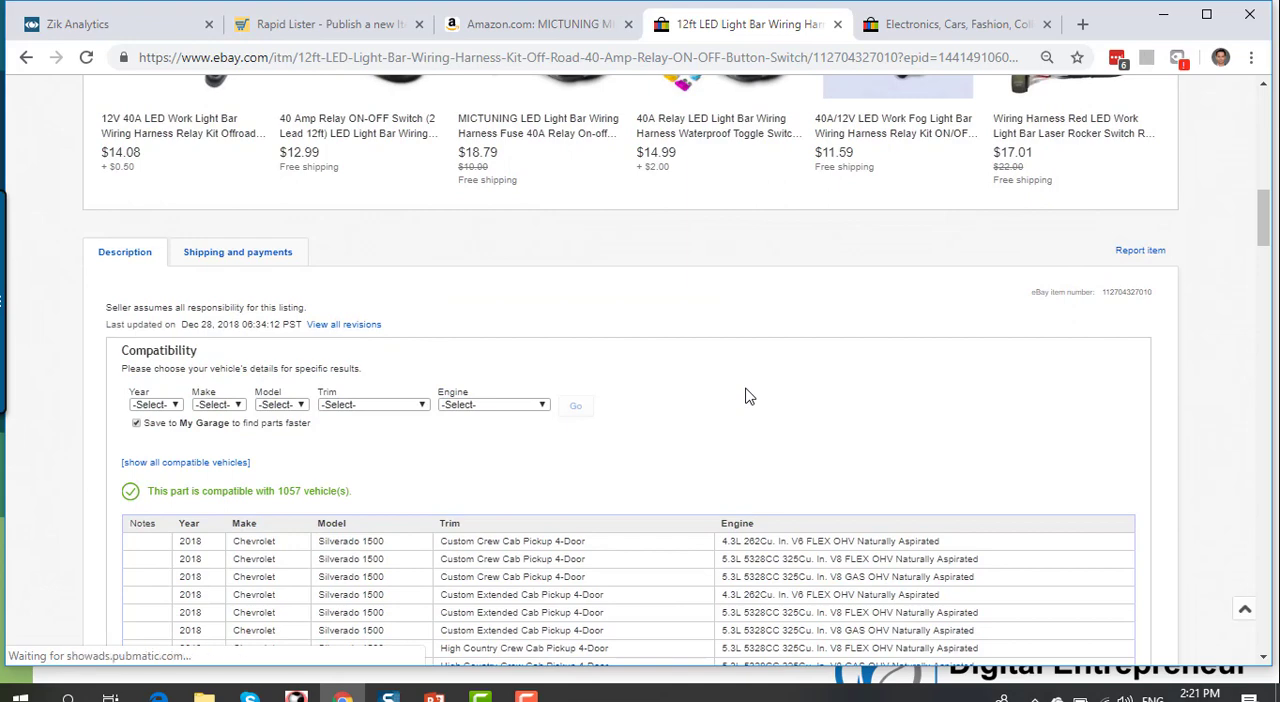
scroll(745, 397, "down", 8)
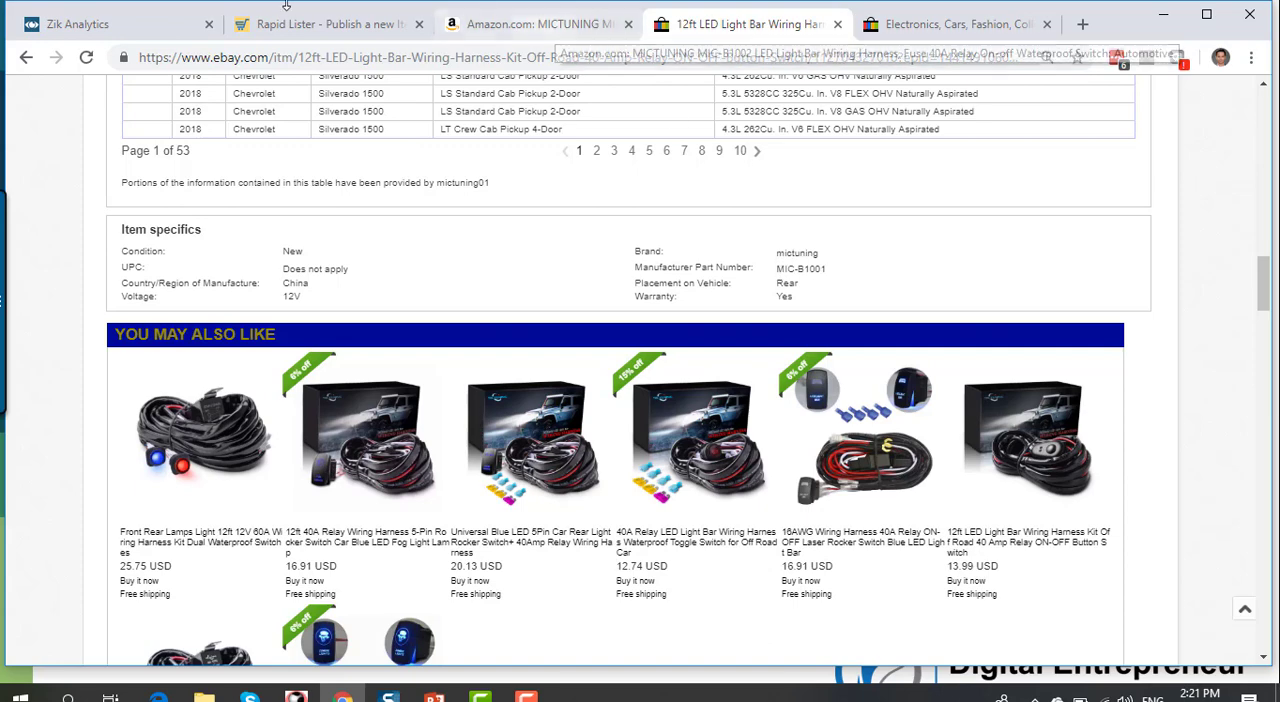
Step: Compare the Rapid Lister's product identifiers with the competitor's item specifics and select the competitor's manufacturer part number
left_click(320, 24)
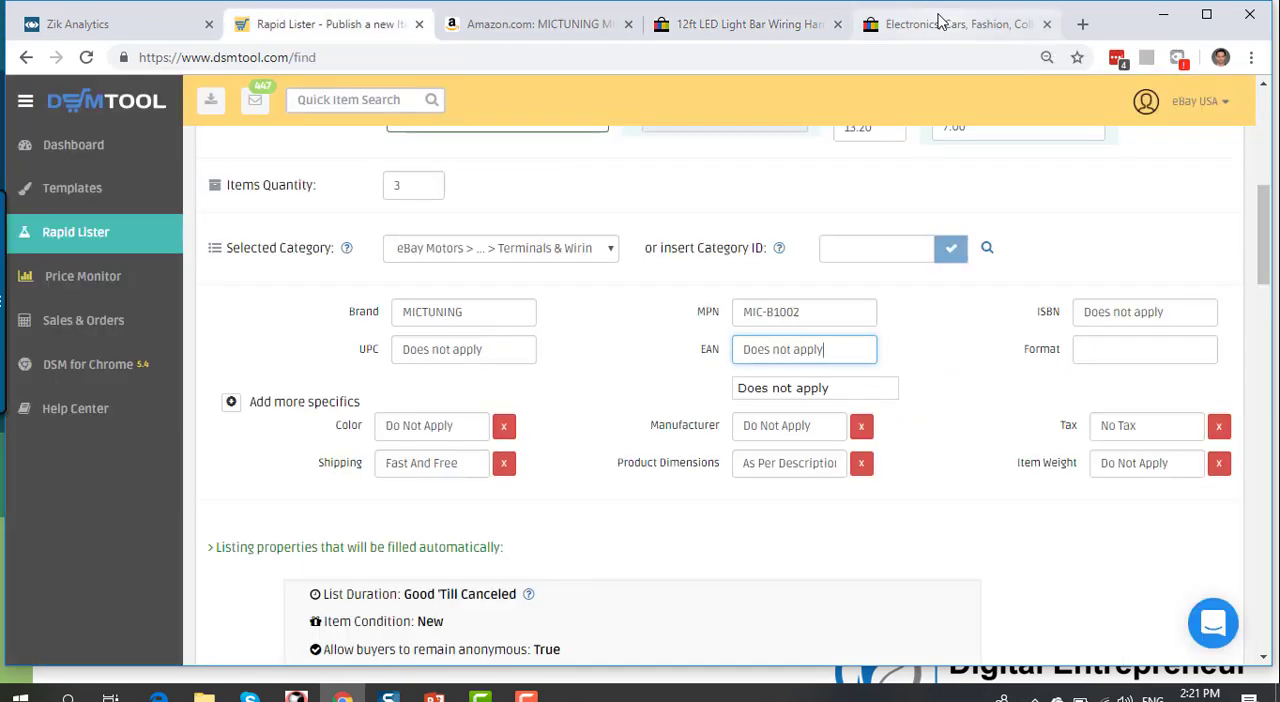
left_click(725, 24)
left_click_drag(779, 270, 818, 270)
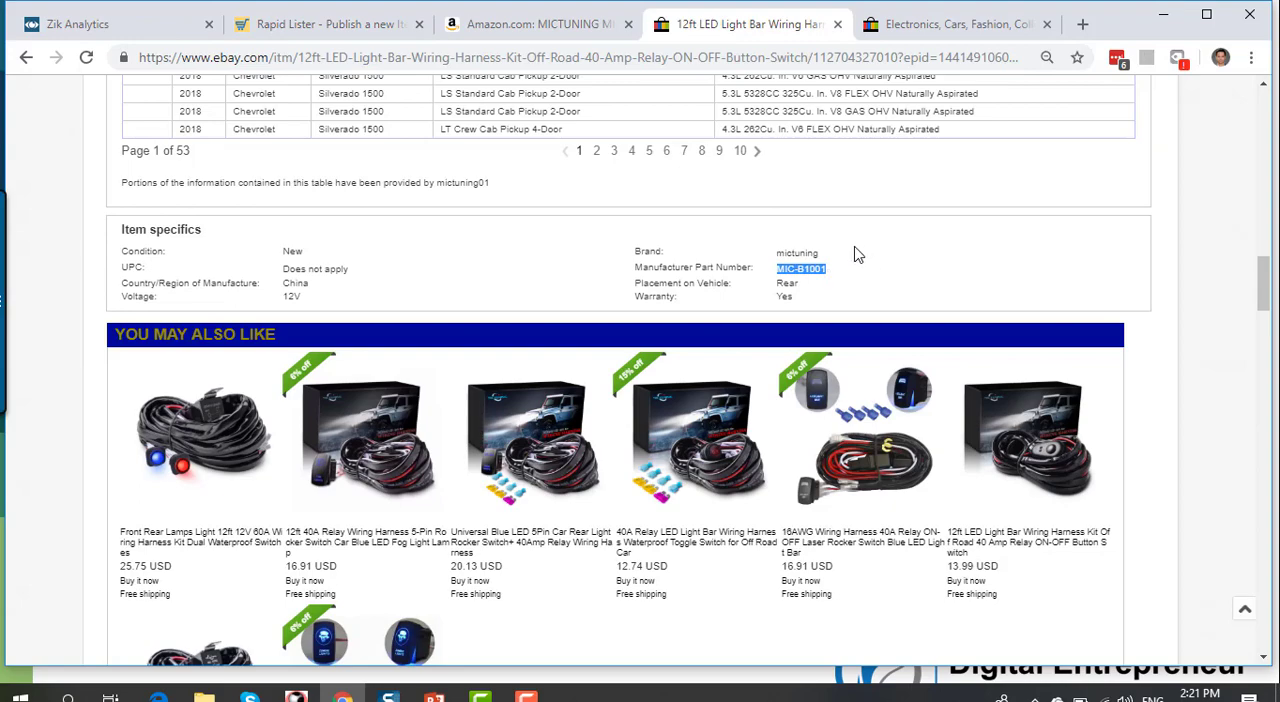
Step: Return to the Amazon product page and review its images, bullet points and technical details, including the manufacturer part number
scroll(486, 288, "up", 10)
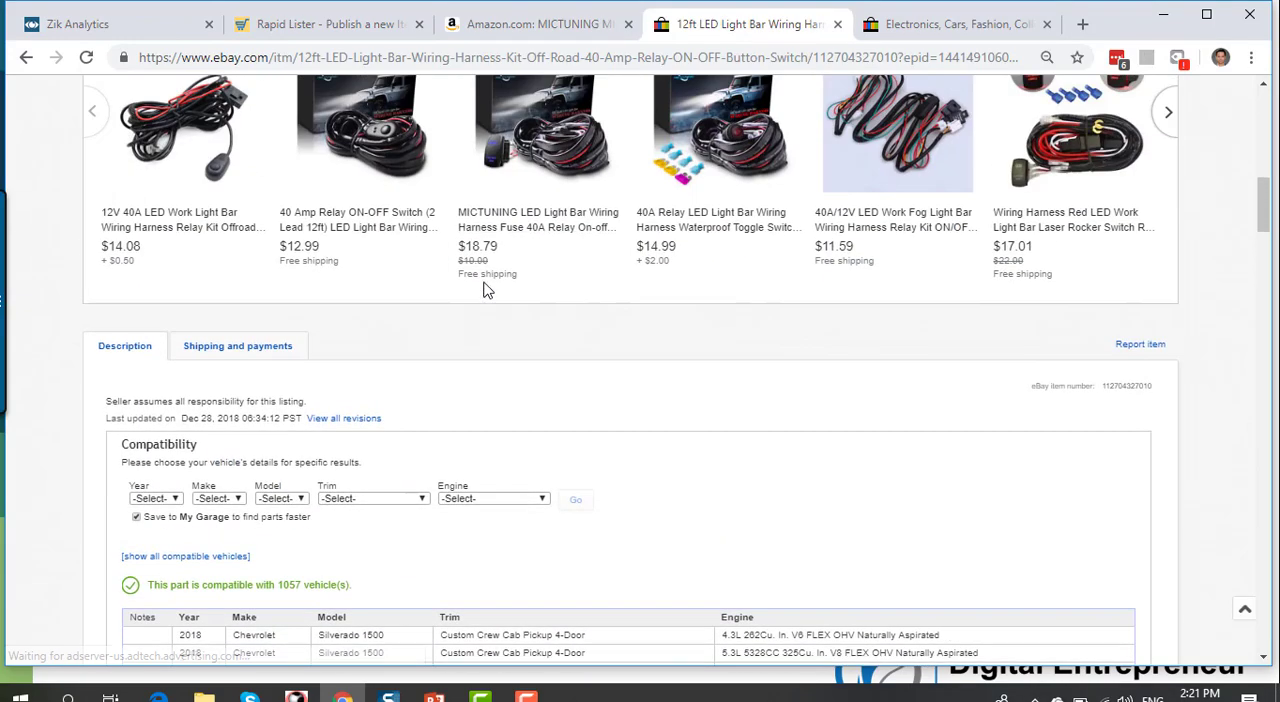
scroll(486, 276, "up", 5)
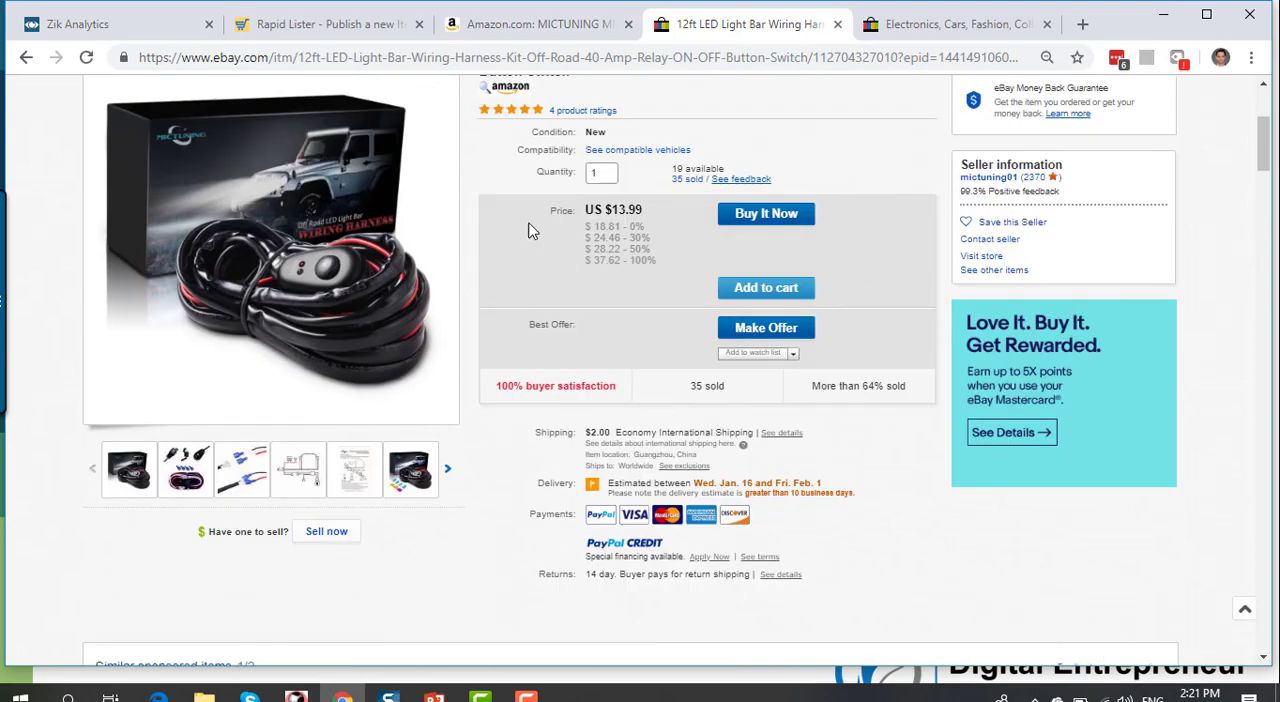
left_click(533, 25)
scroll(30, 300, "down", 1)
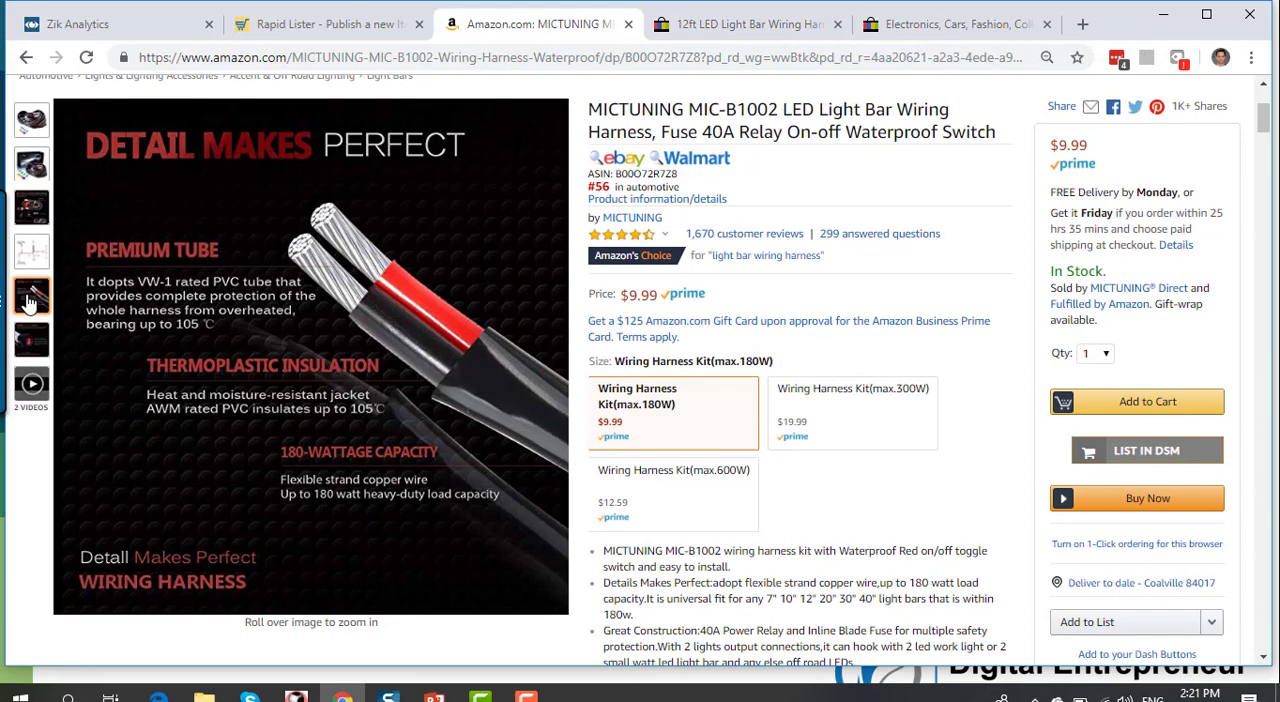
scroll(366, 400, "down", 3)
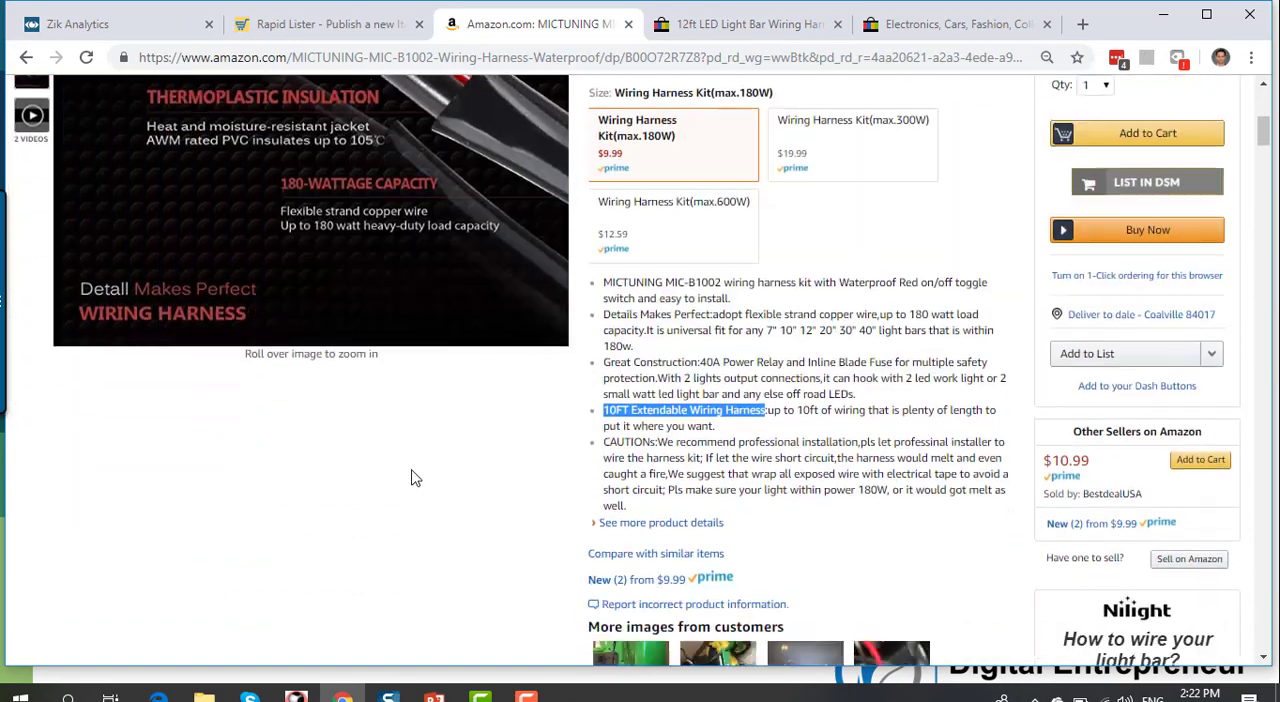
scroll(415, 478, "down", 10)
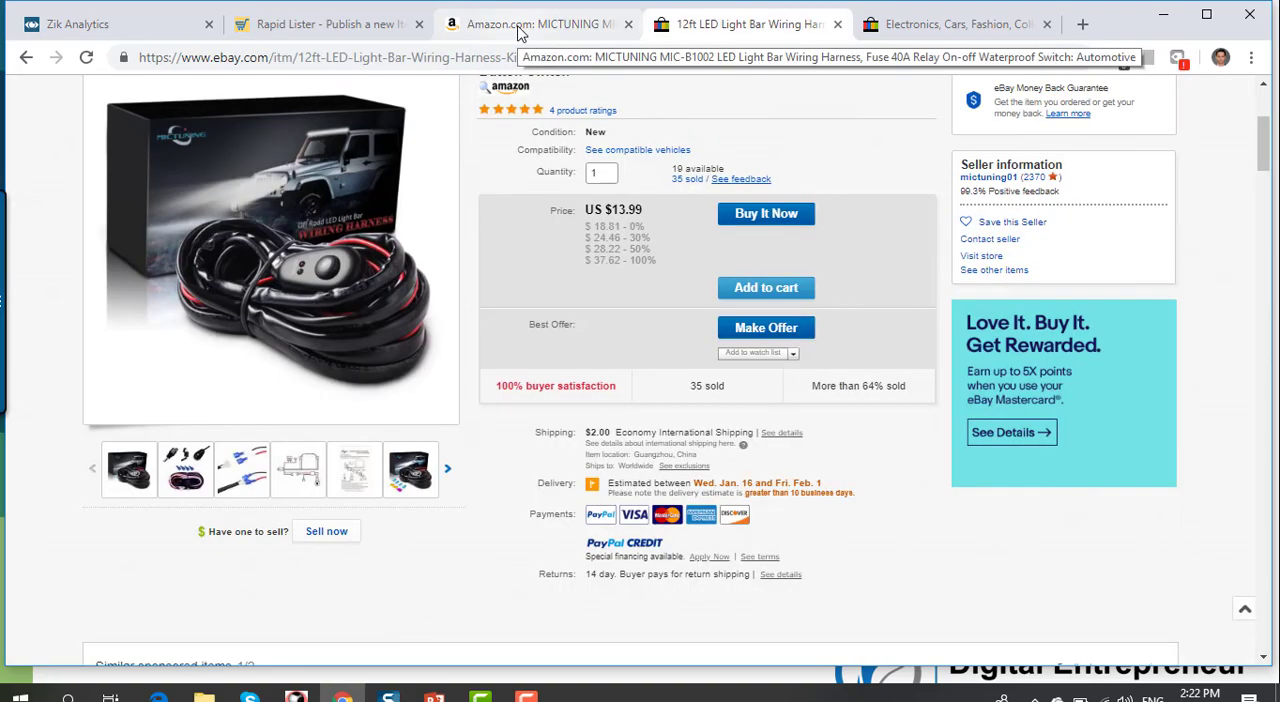
left_click(519, 28)
scroll(393, 280, "up", 3)
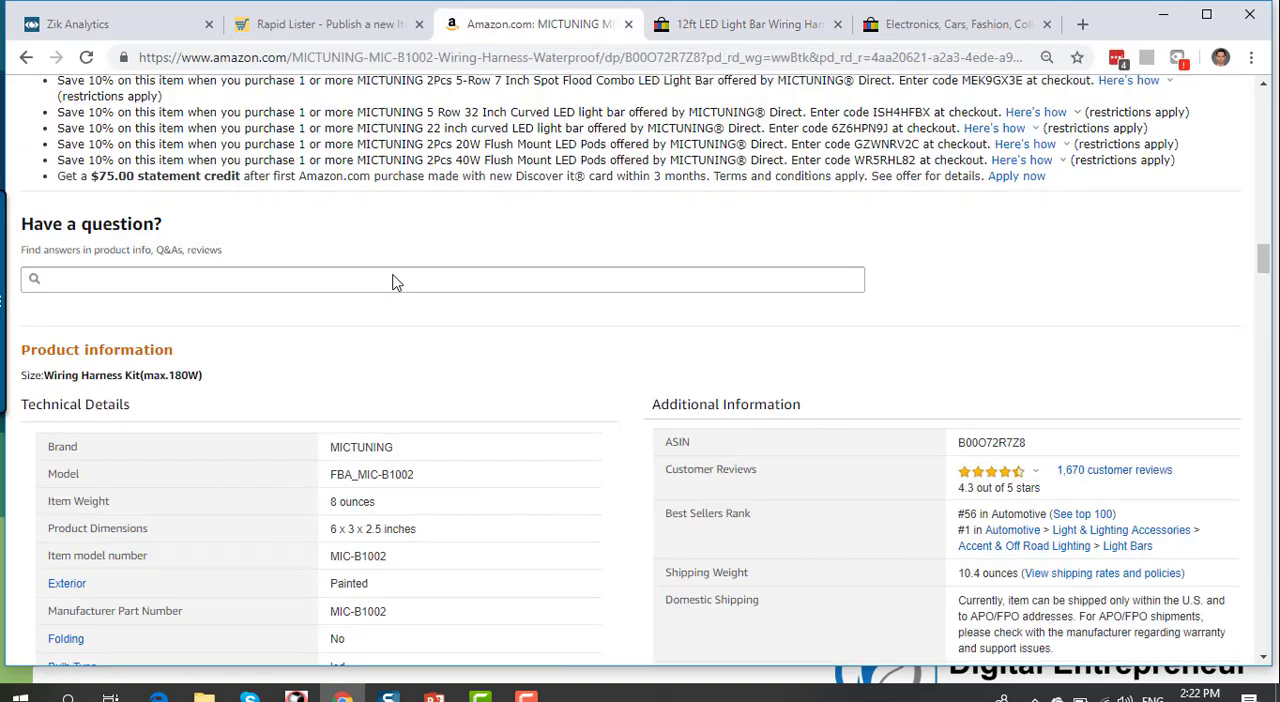
scroll(395, 275, "up", 15)
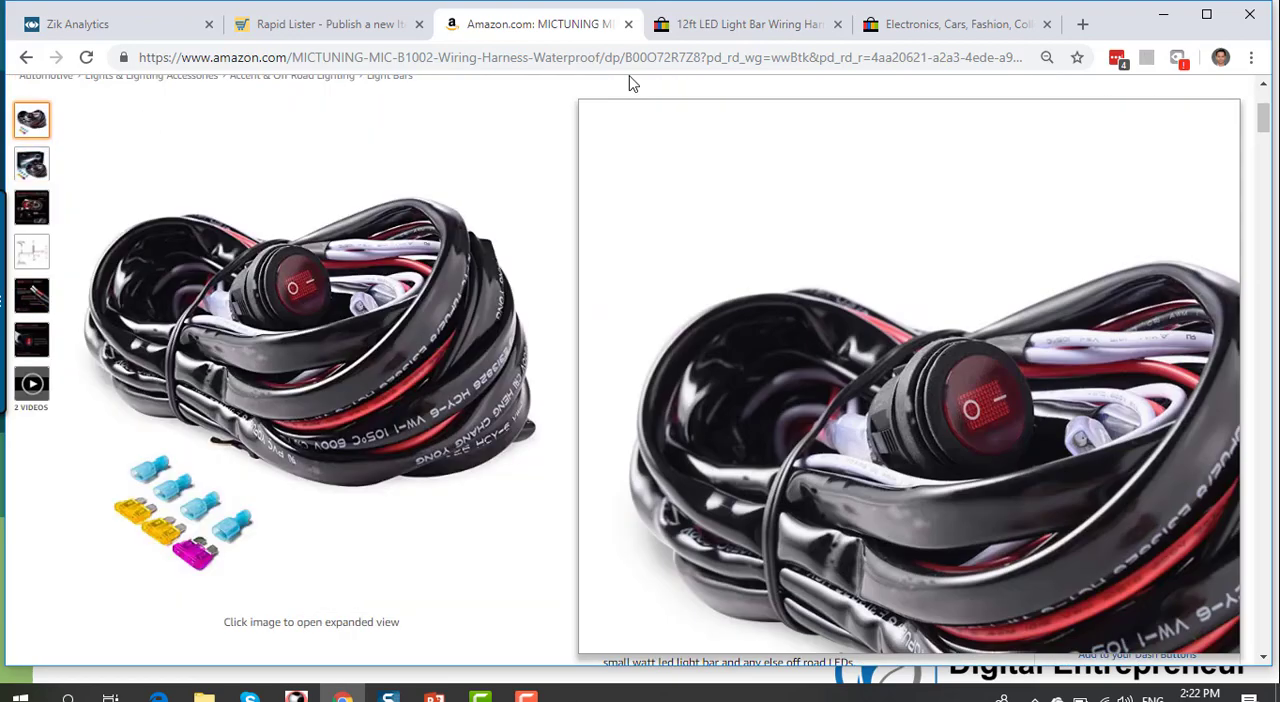
Step: Go back to the eBay search results and open the "40A 12V LED Work Light Bar Wiring Harness Relay Loom Set ON/OFF Switch Off Road" listing
left_click(695, 26)
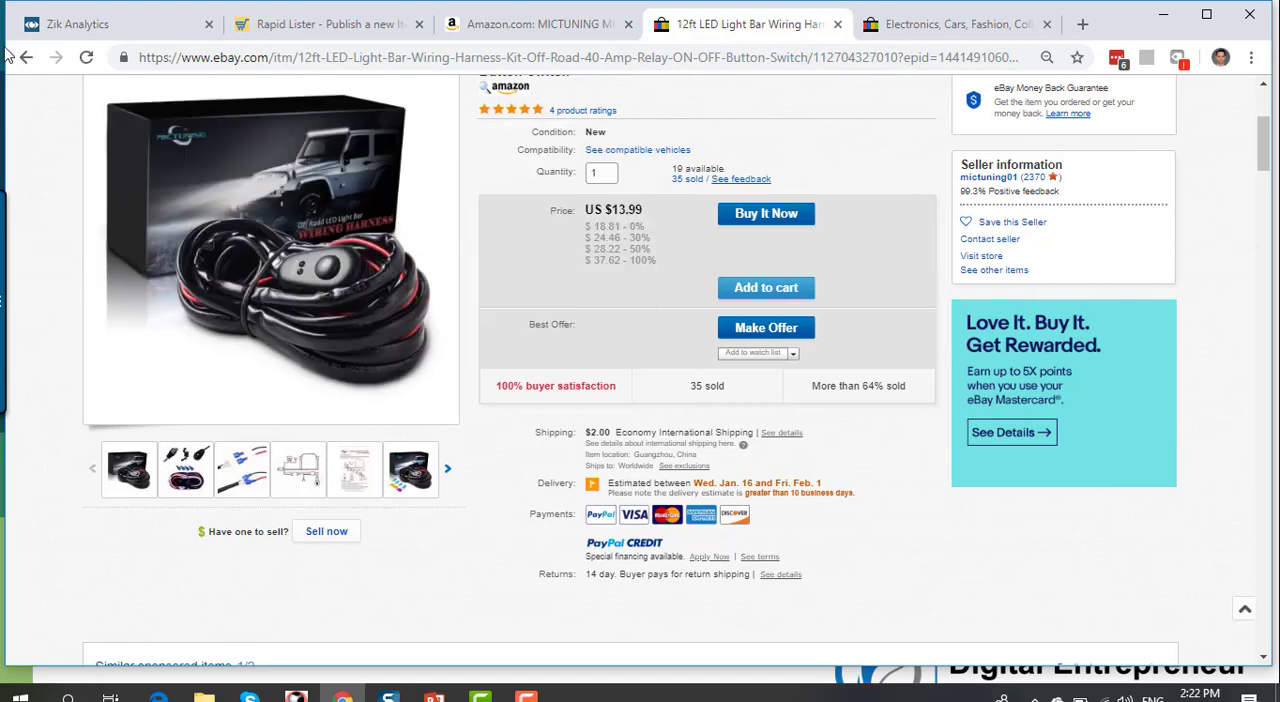
left_click(24, 57)
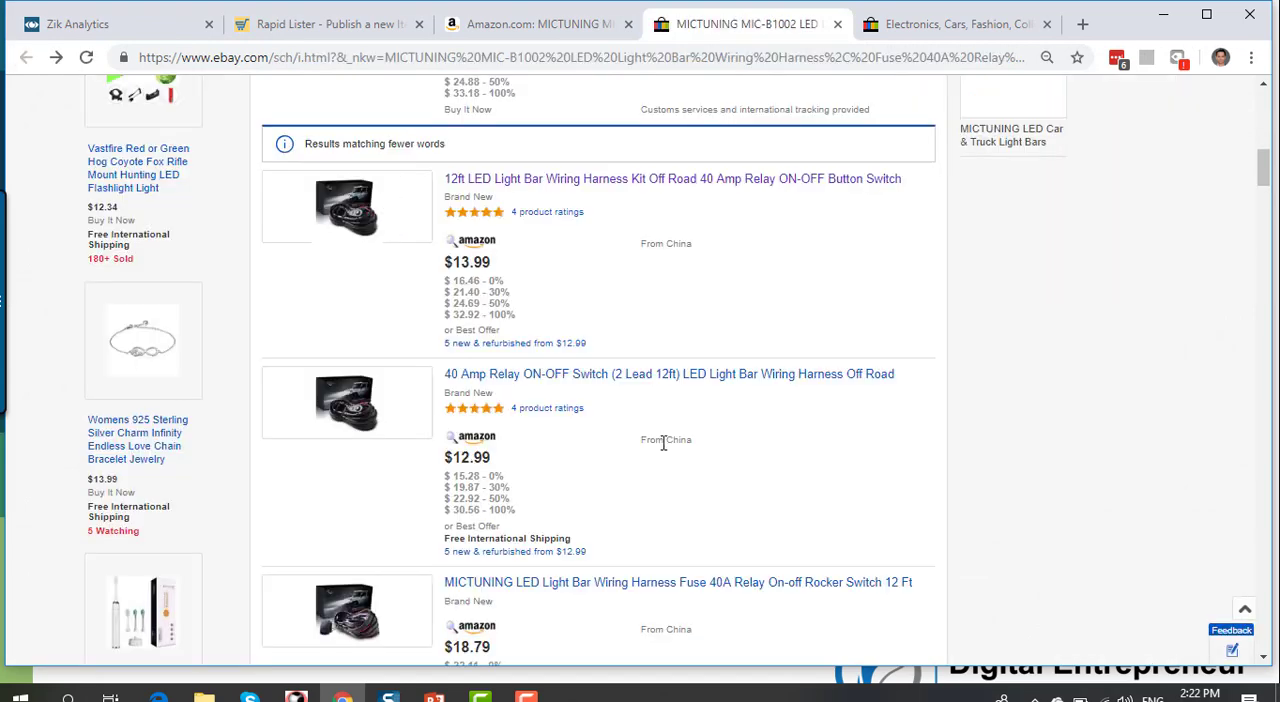
scroll(690, 300, "down", 5)
scroll(709, 163, "up", 1)
scroll(677, 329, "down", 1)
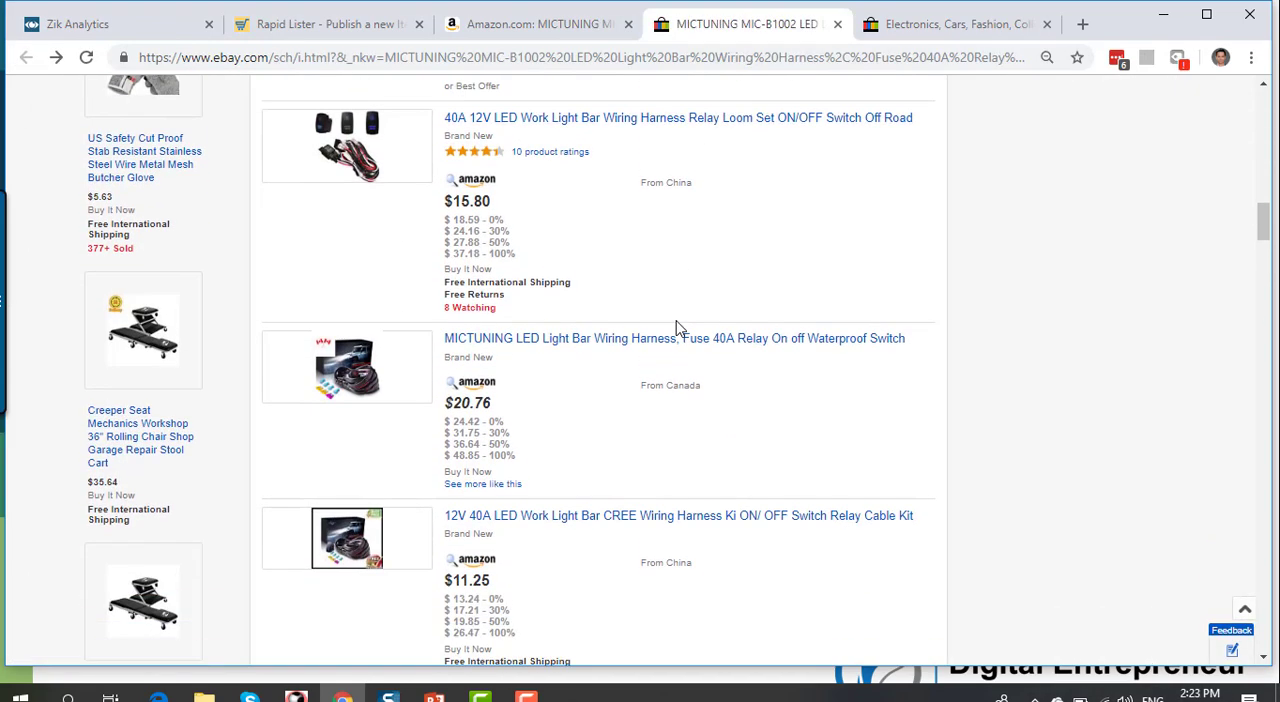
left_click(642, 119)
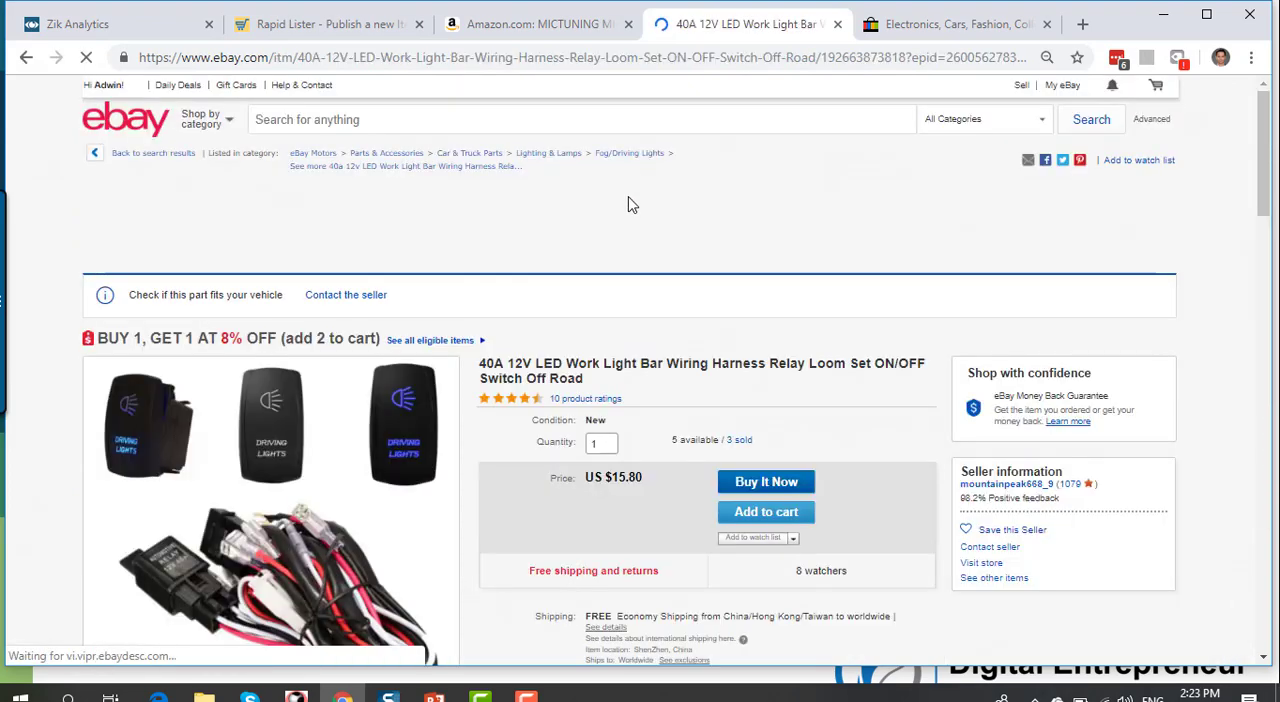
Step: Examine this competitor listing's item specifics and description, and close the listing
scroll(606, 262, "down", 2)
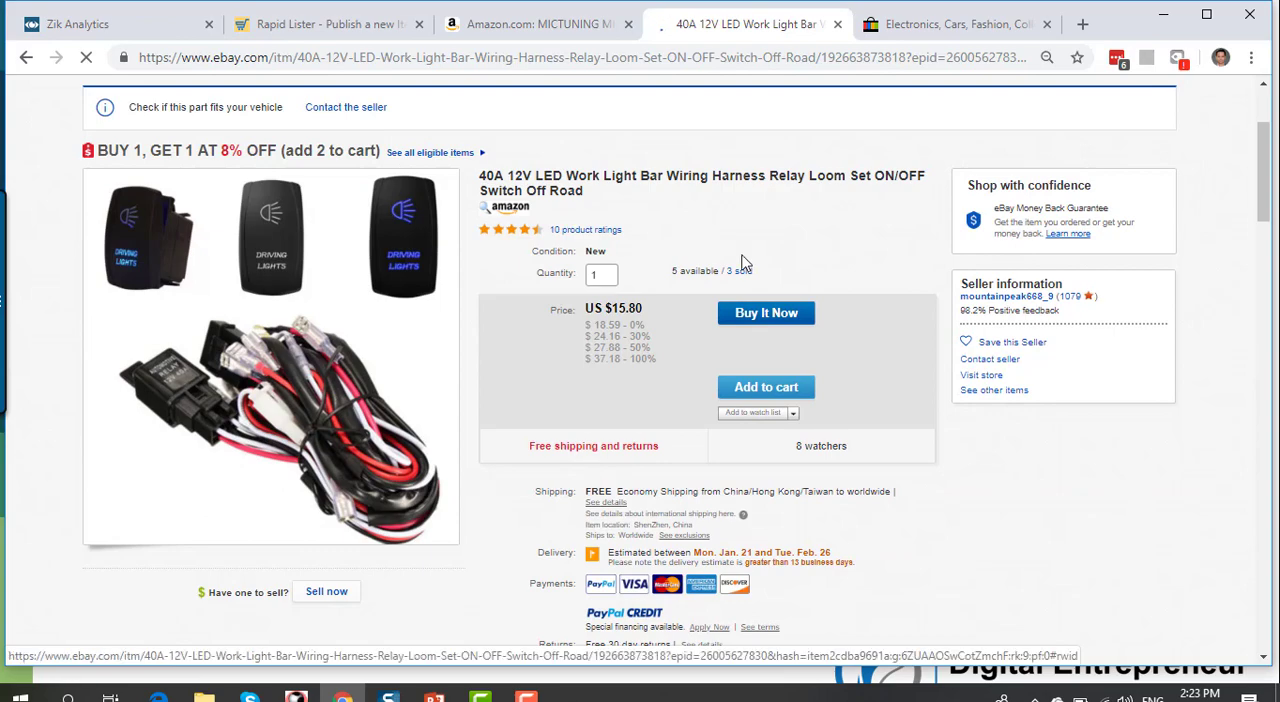
scroll(737, 301, "down", 6)
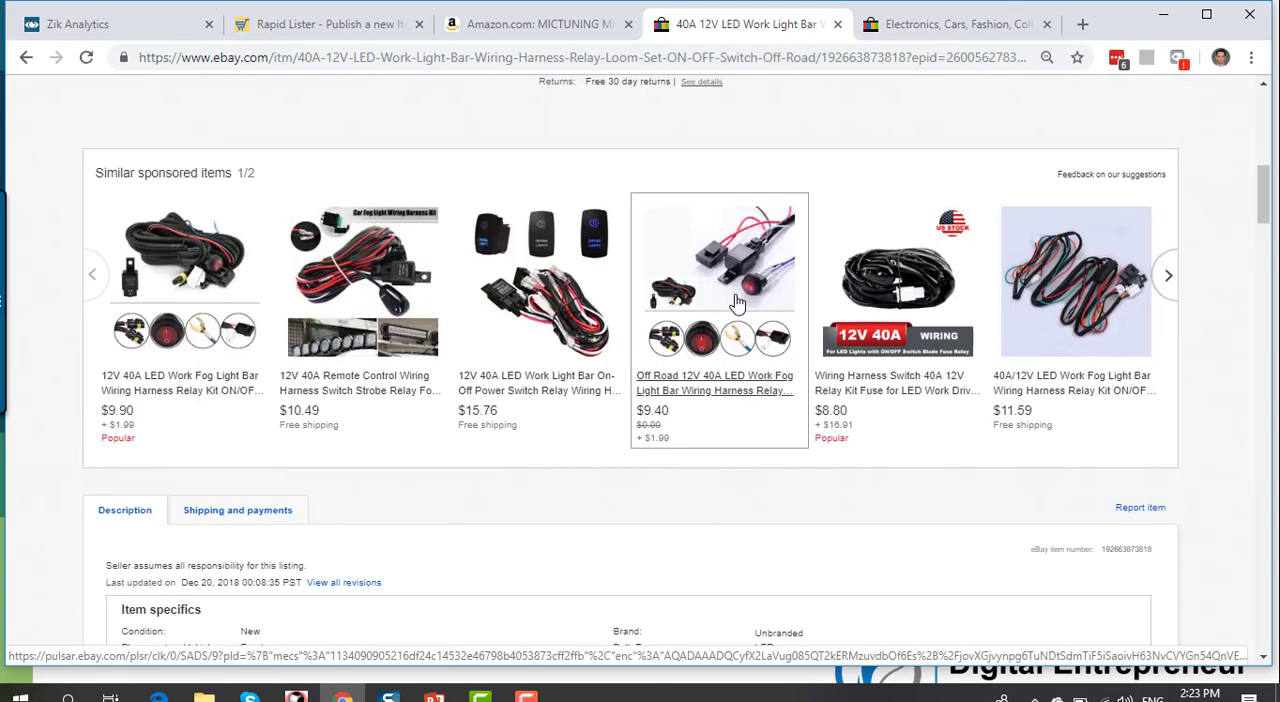
scroll(733, 304, "up", 4)
scroll(740, 302, "down", 8)
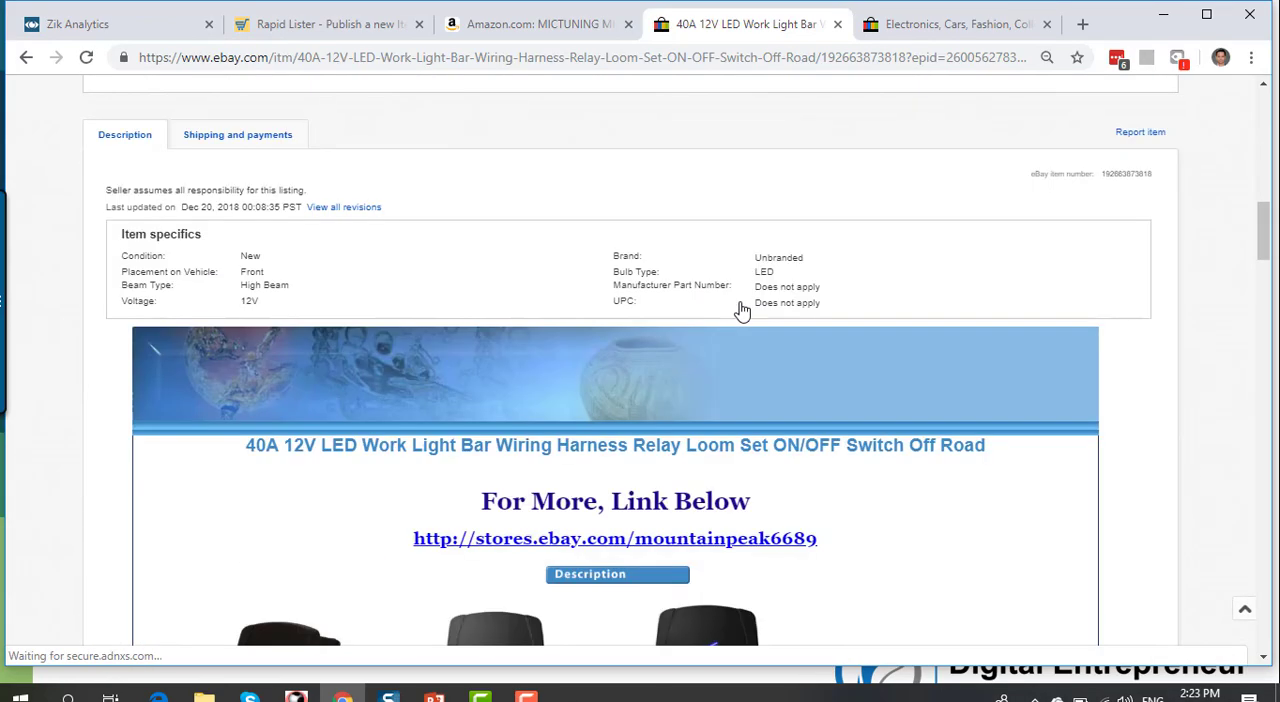
scroll(335, 280, "down", 3)
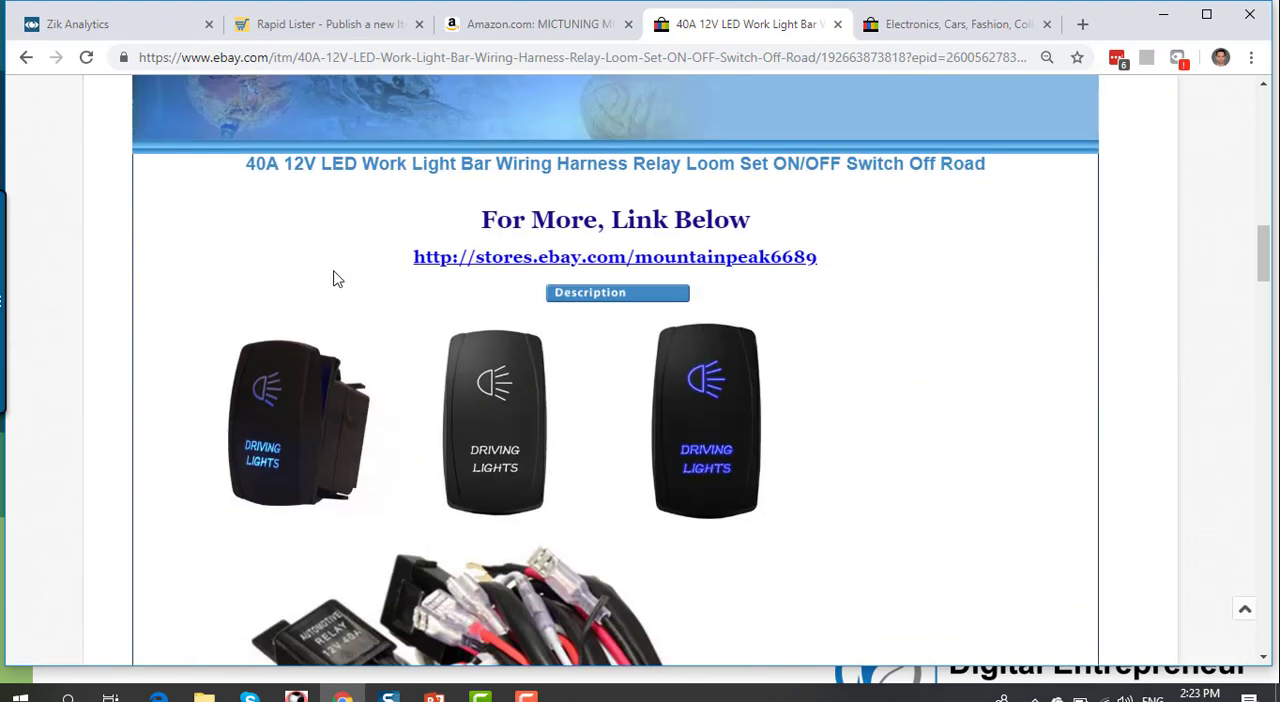
scroll(345, 277, "down", 7)
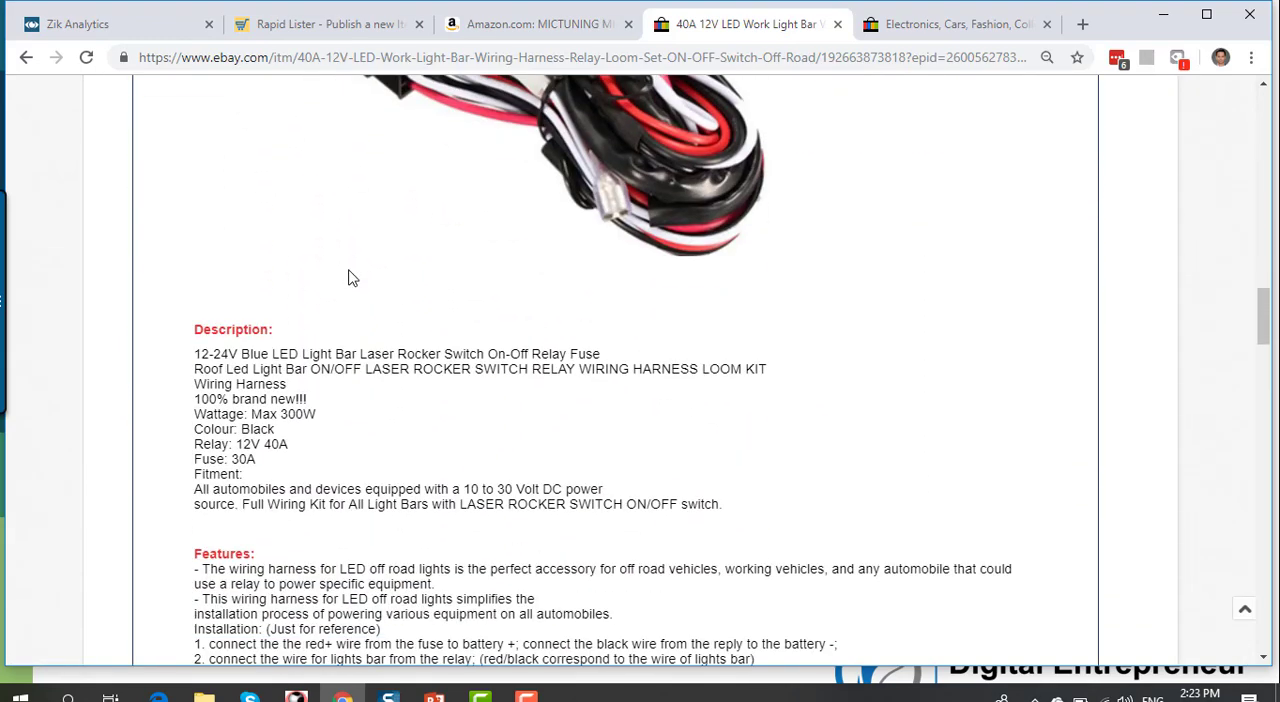
scroll(350, 278, "up", 6)
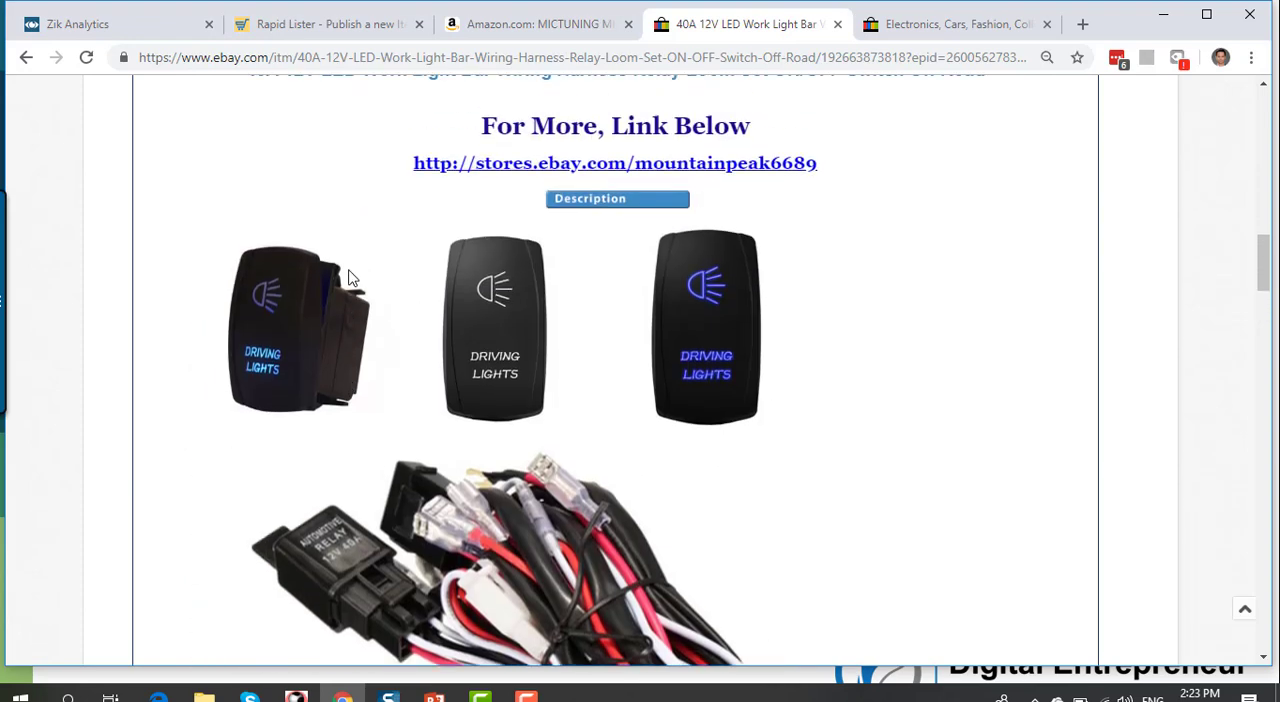
scroll(349, 279, "up", 1)
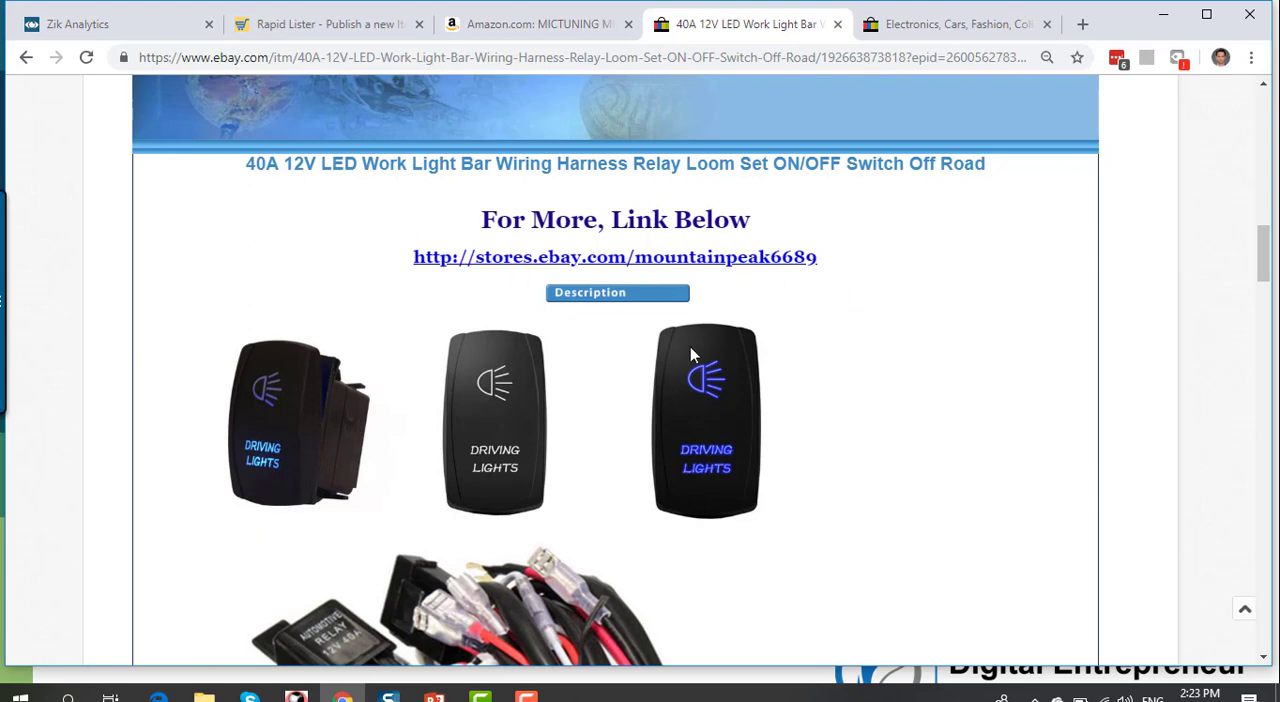
scroll(837, 309, "up", 15)
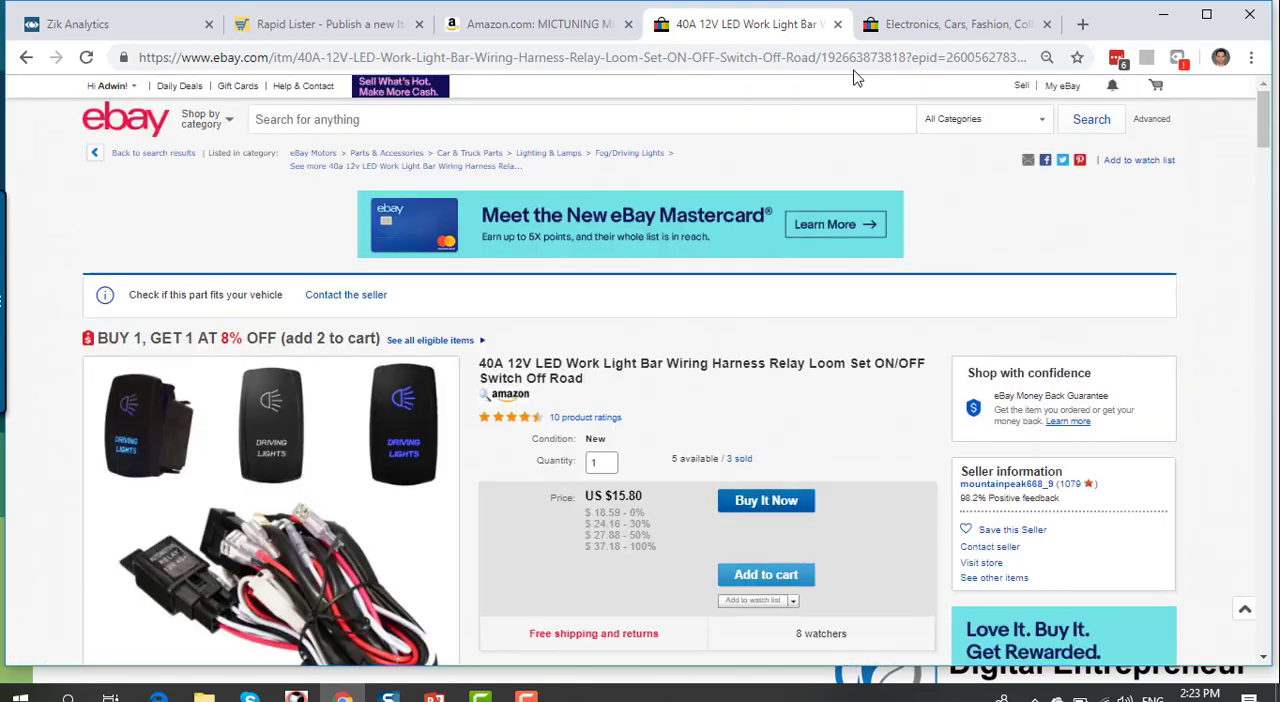
left_click(838, 24)
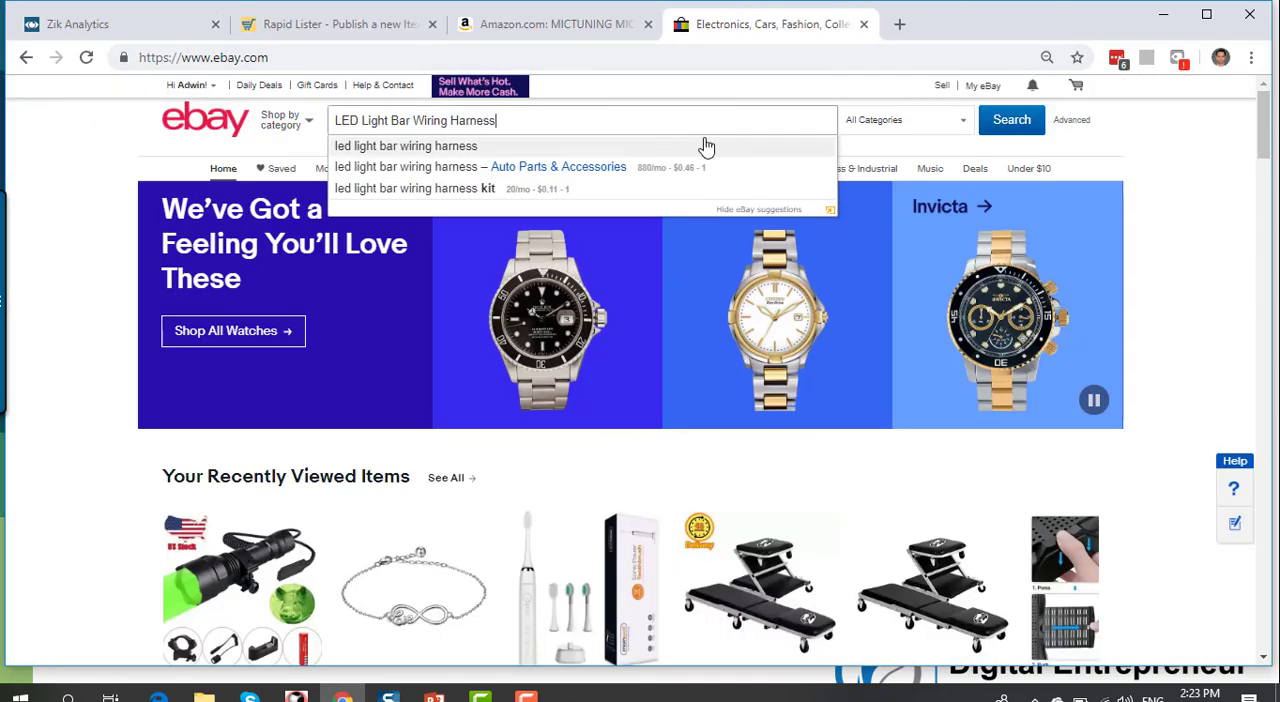
Step: Glance at the Amazon size options and check the MPN among the Rapid Lister's product identifiers
left_click(612, 22)
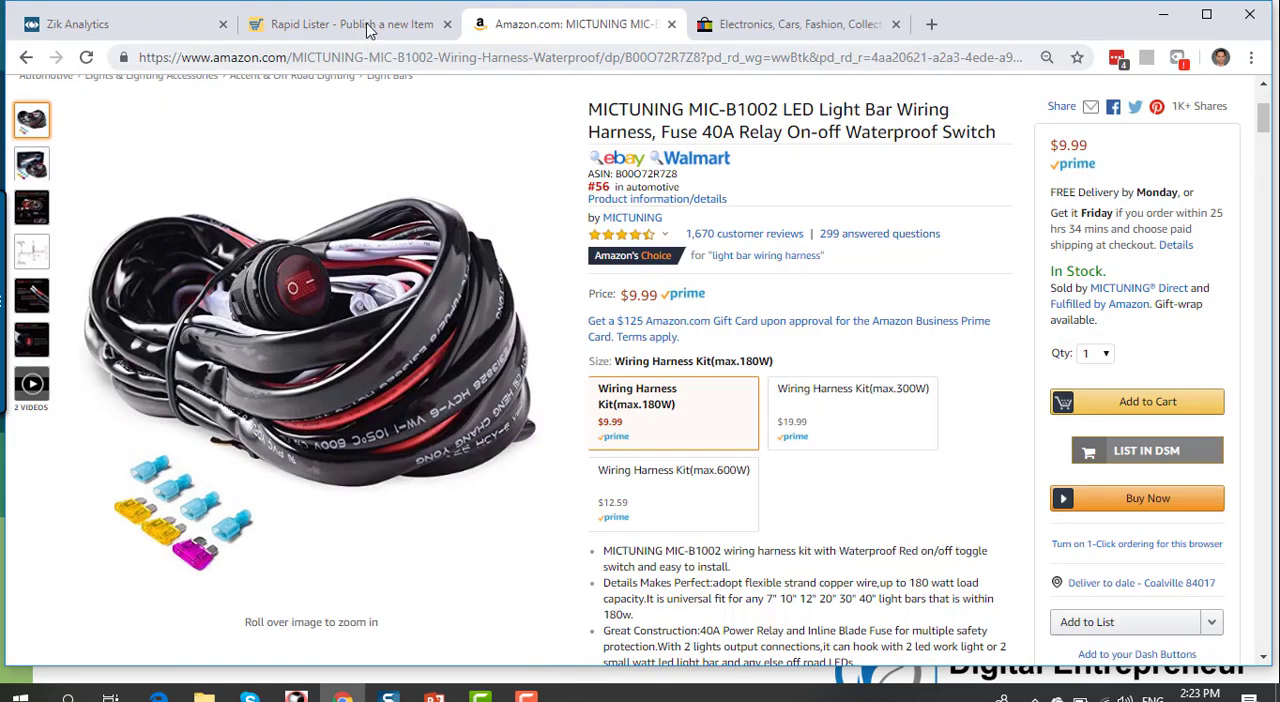
left_click(350, 24)
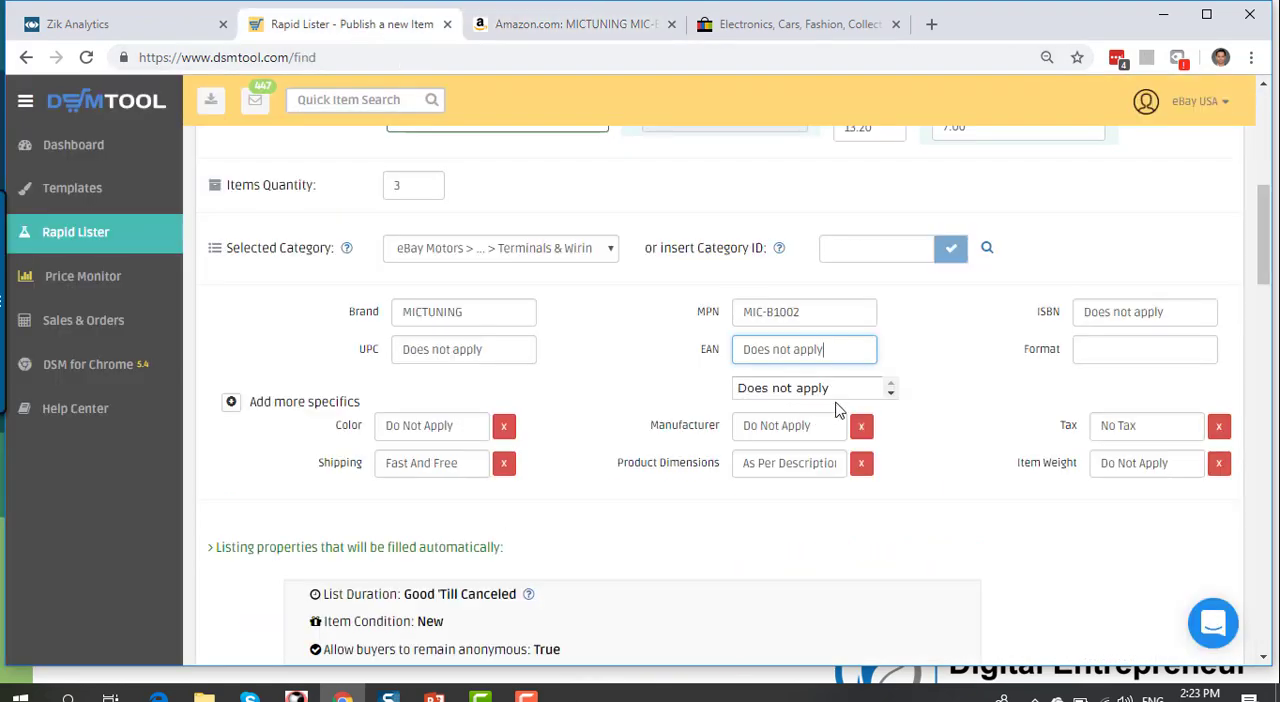
left_click(831, 308)
left_click_drag(831, 308, 700, 289)
left_click(668, 336)
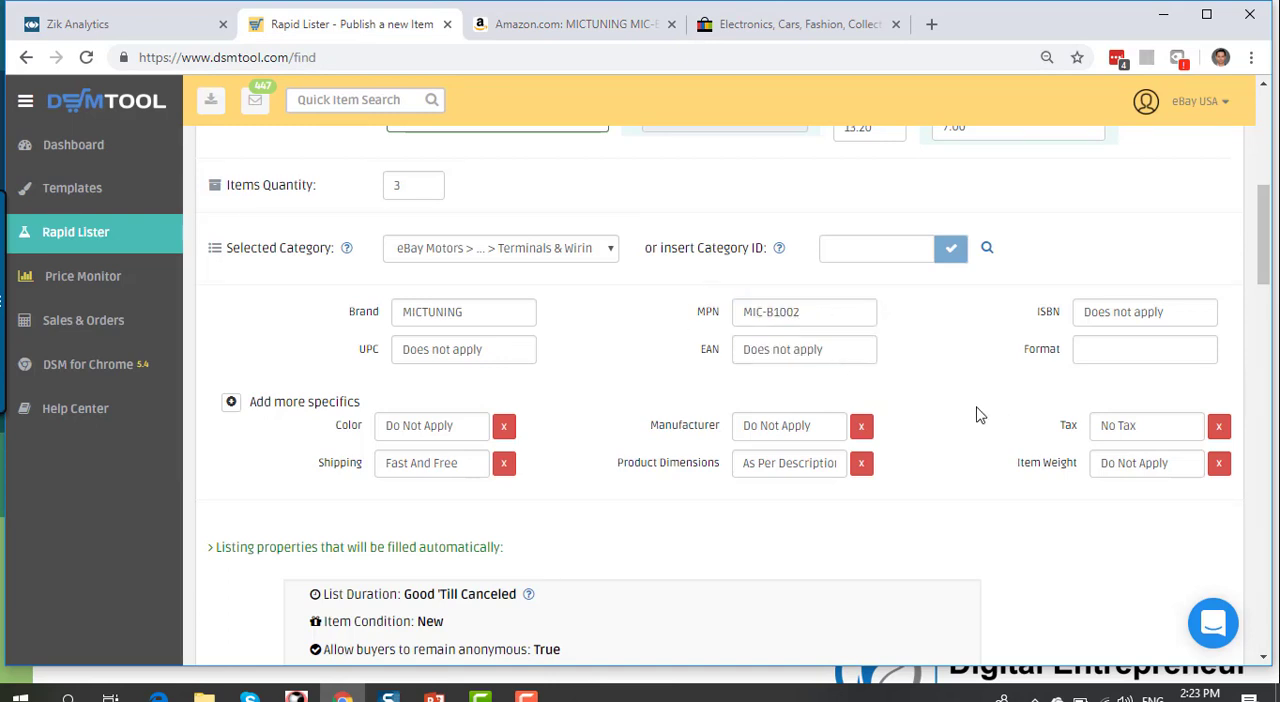
Step: Set the Color item specific to Black
scroll(979, 415, "down", 2)
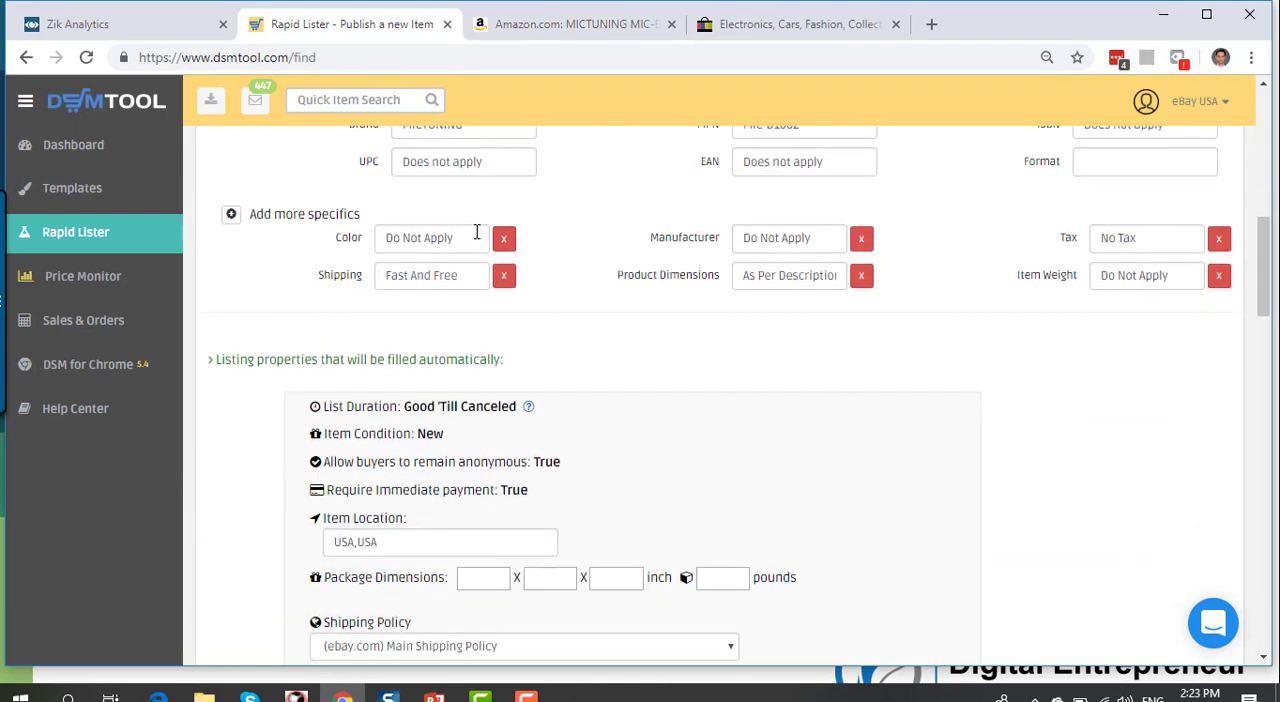
left_click_drag(477, 238, 350, 236)
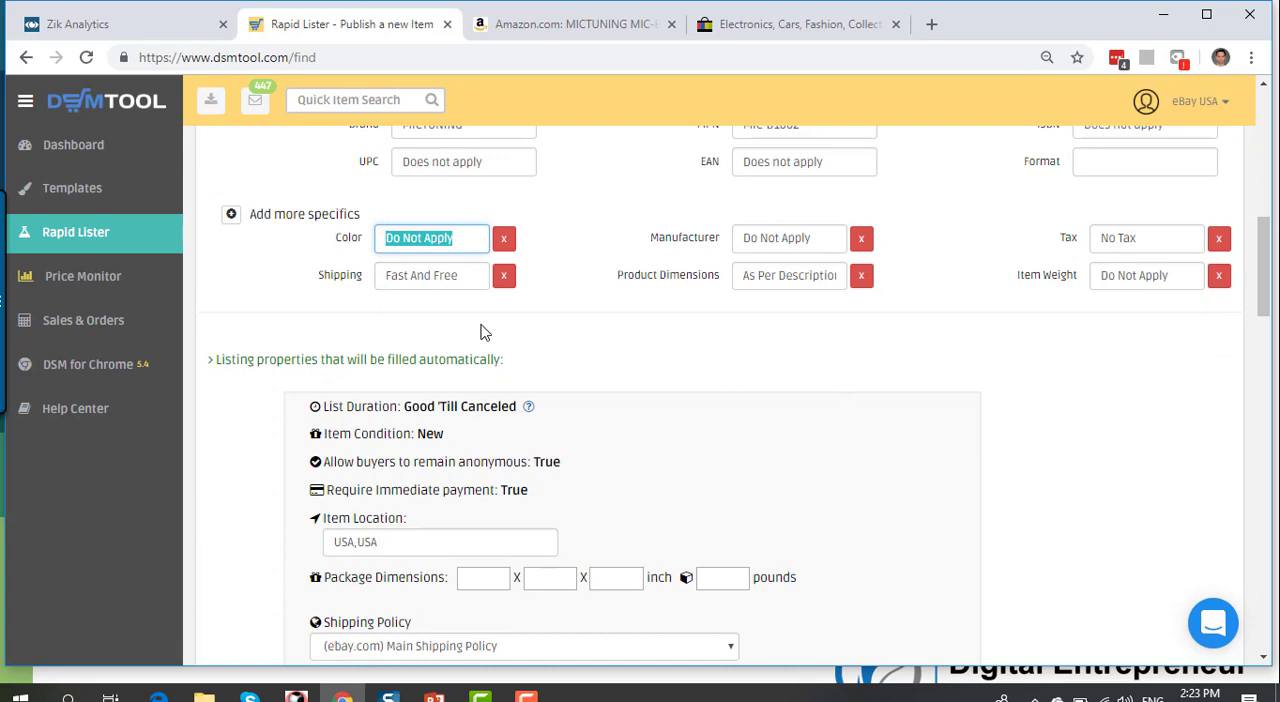
type("Black")
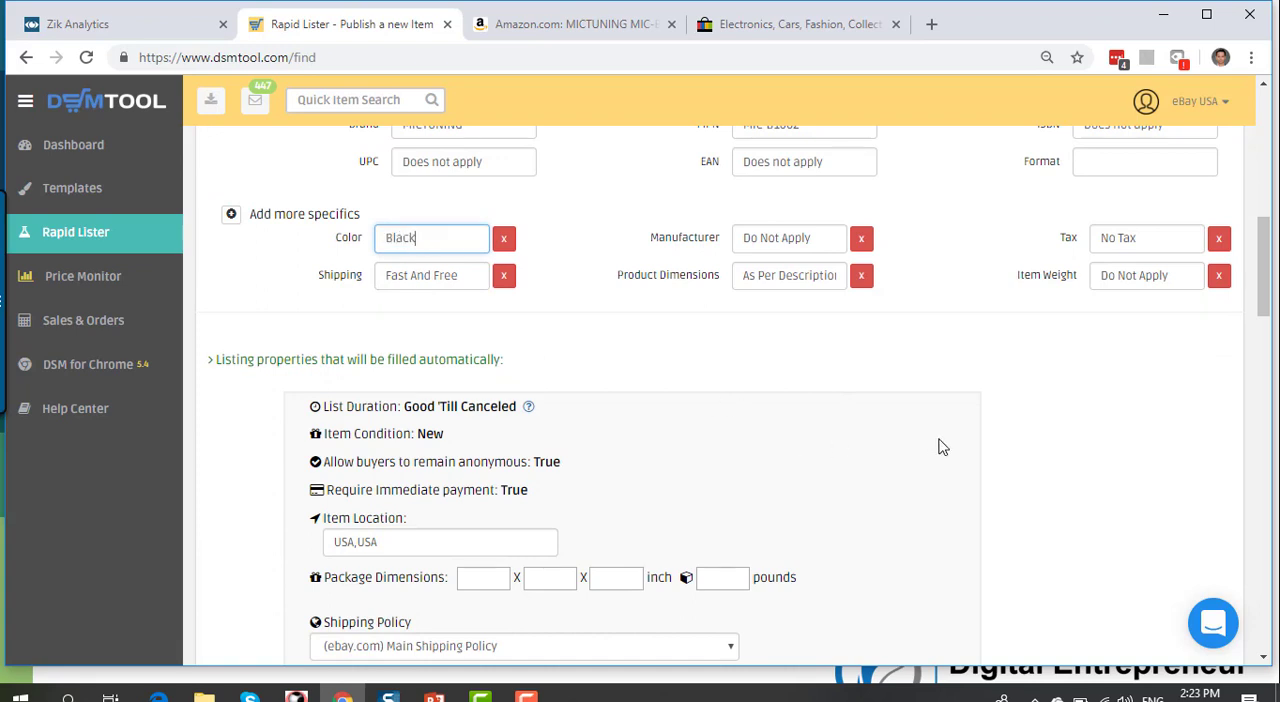
Step: Replace the Product Dimensions item specific with 6 x 3 x 2.5 inches, copied from Amazon's technical details
scroll(885, 419, "up", 1)
left_click(742, 369)
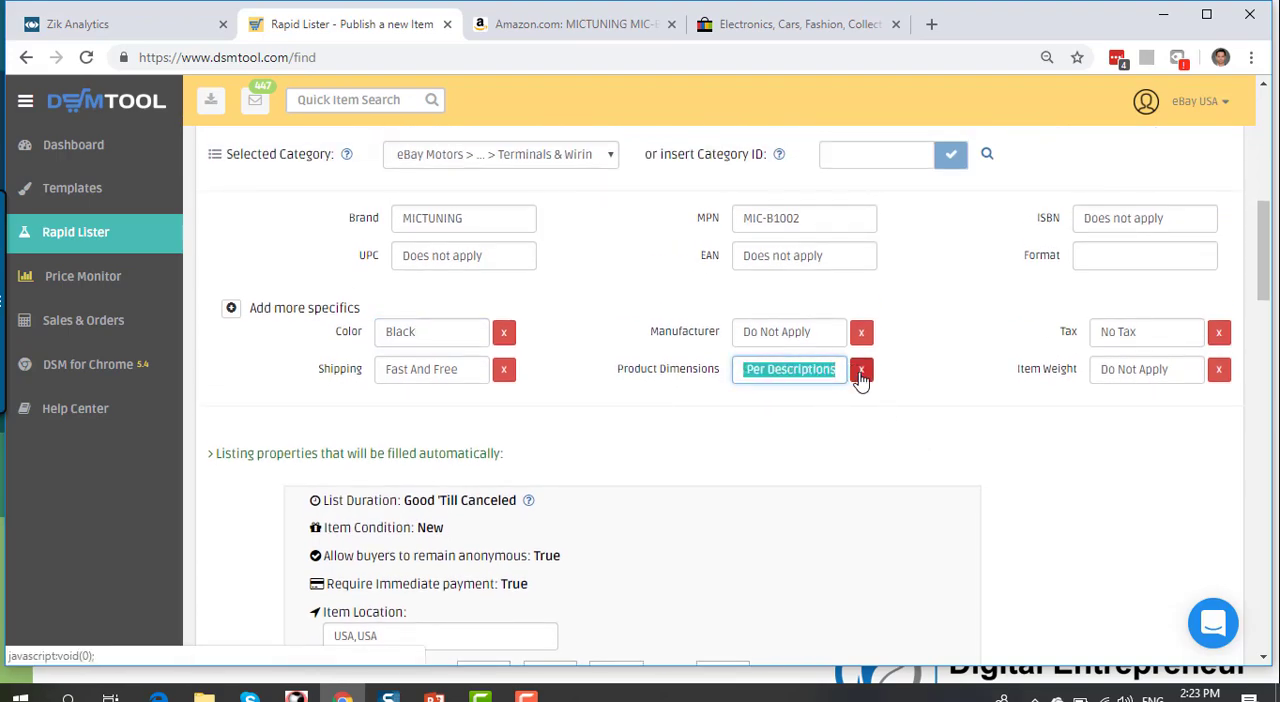
left_click(860, 370)
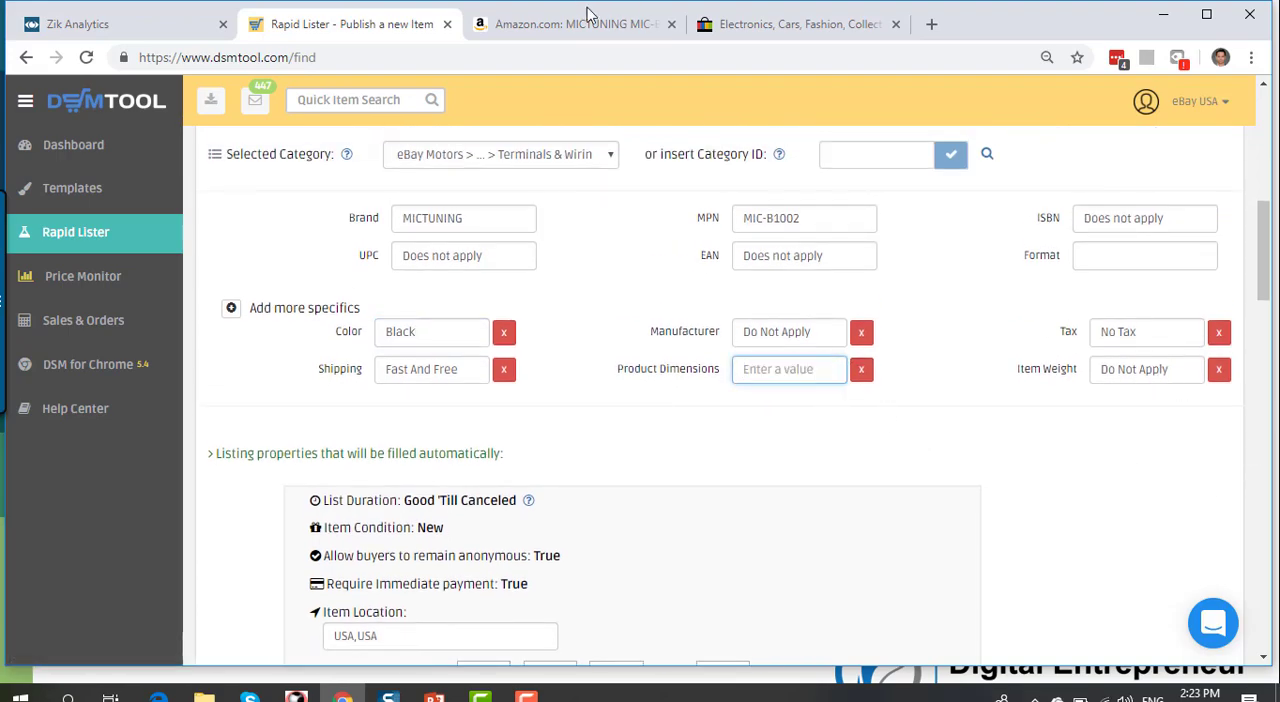
left_click(560, 22)
scroll(578, 255, "down", 20)
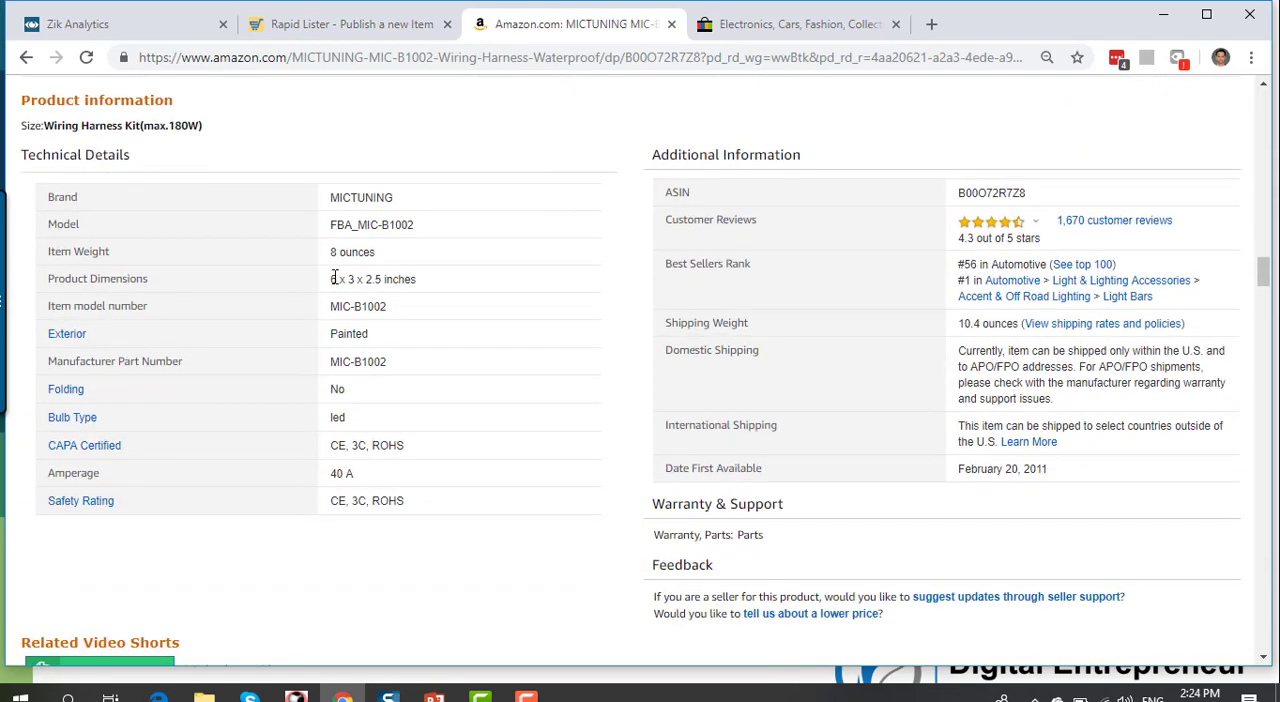
left_click_drag(333, 279, 426, 286)
key("ctrl+c")
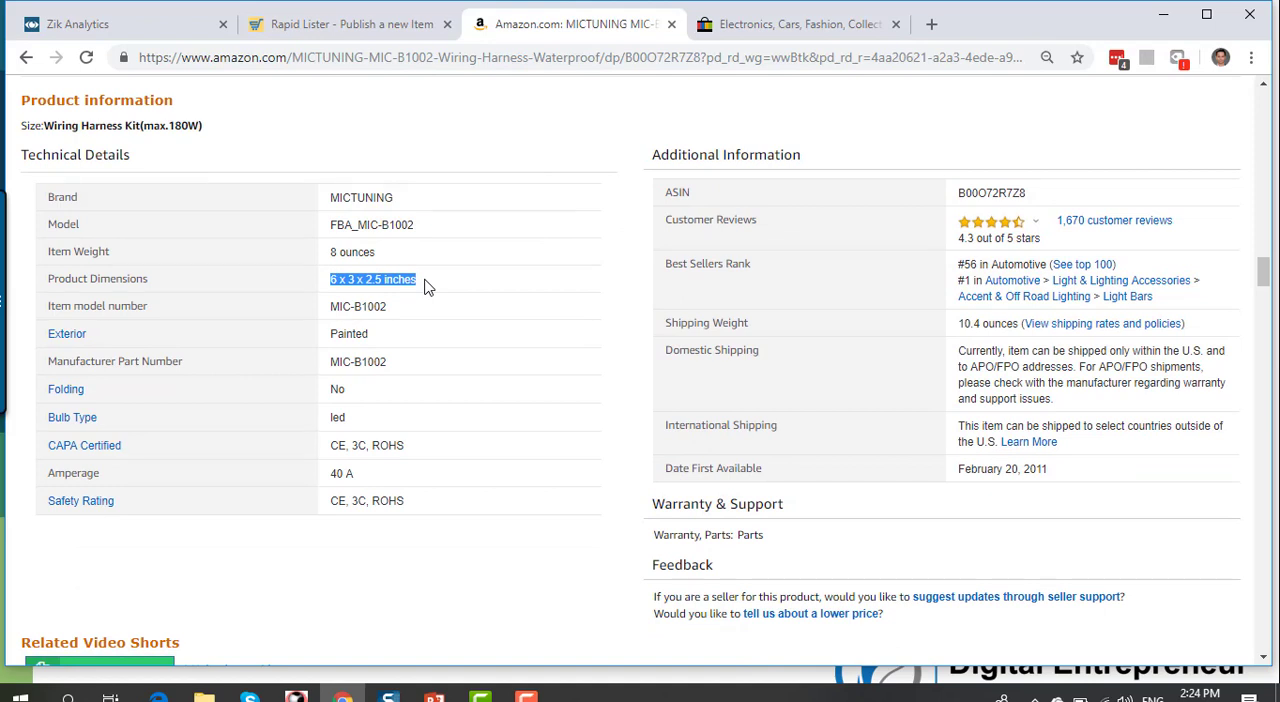
left_click(377, 23)
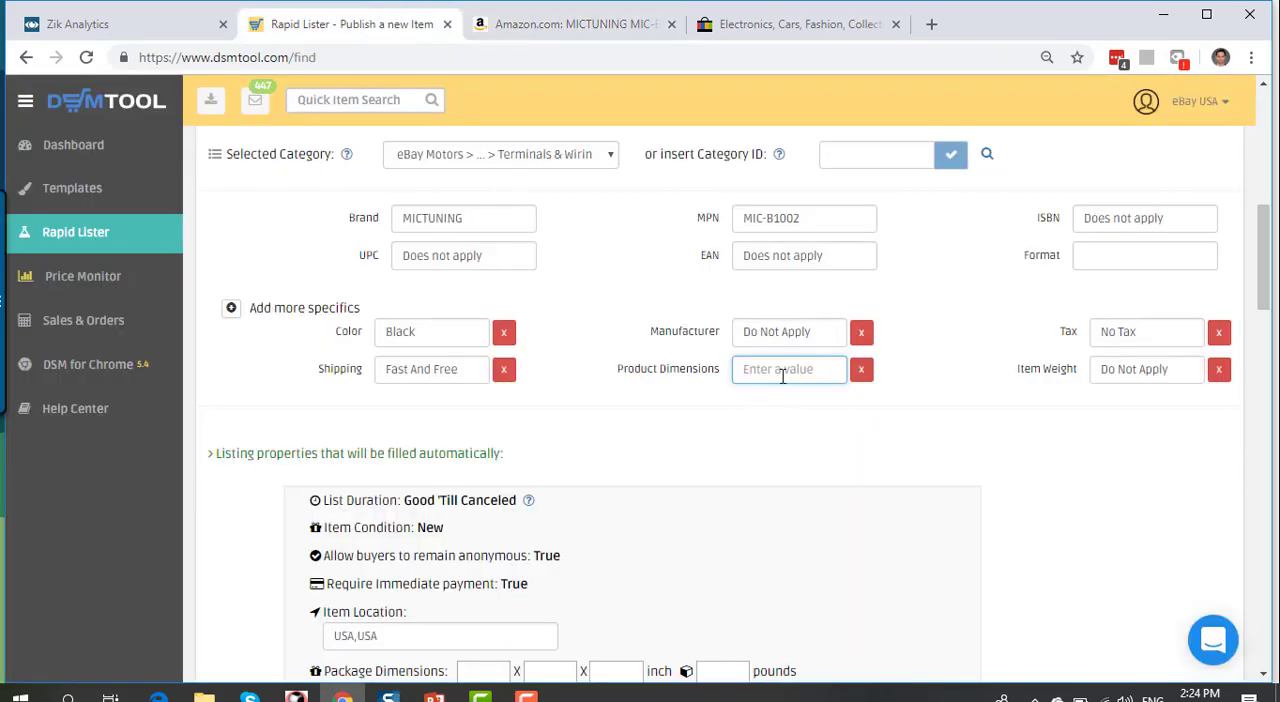
left_click(783, 369)
key("ctrl+v")
Step: Replace the Item Weight item specific with the 8 ounces given in Amazon's technical details
left_click_drag(1177, 368, 1006, 354)
key("BackSpace")
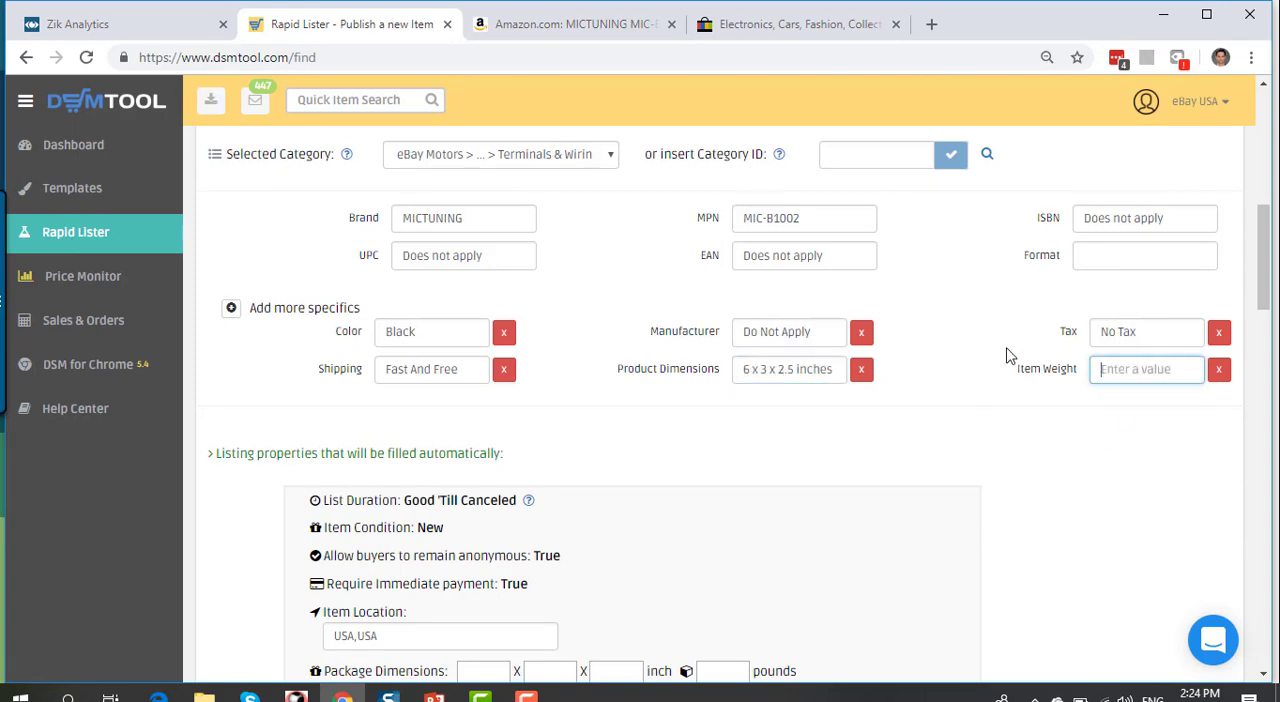
left_click(582, 35)
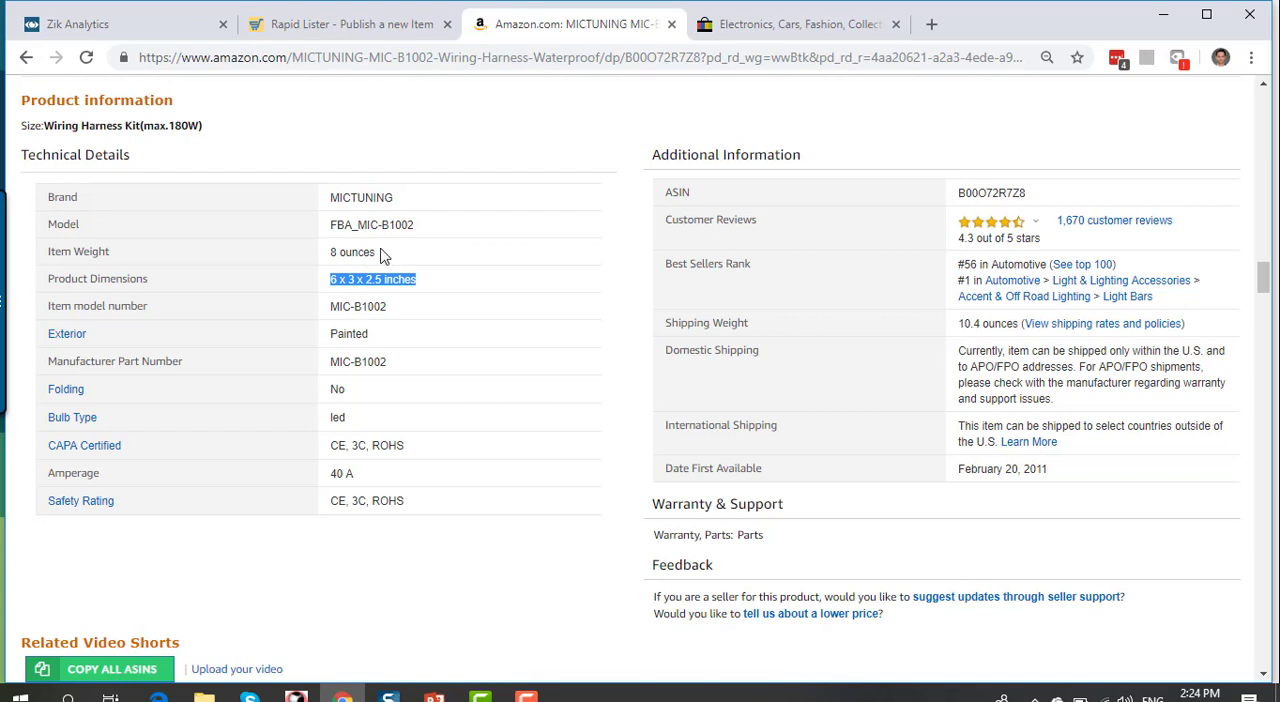
left_click_drag(380, 252, 328, 249)
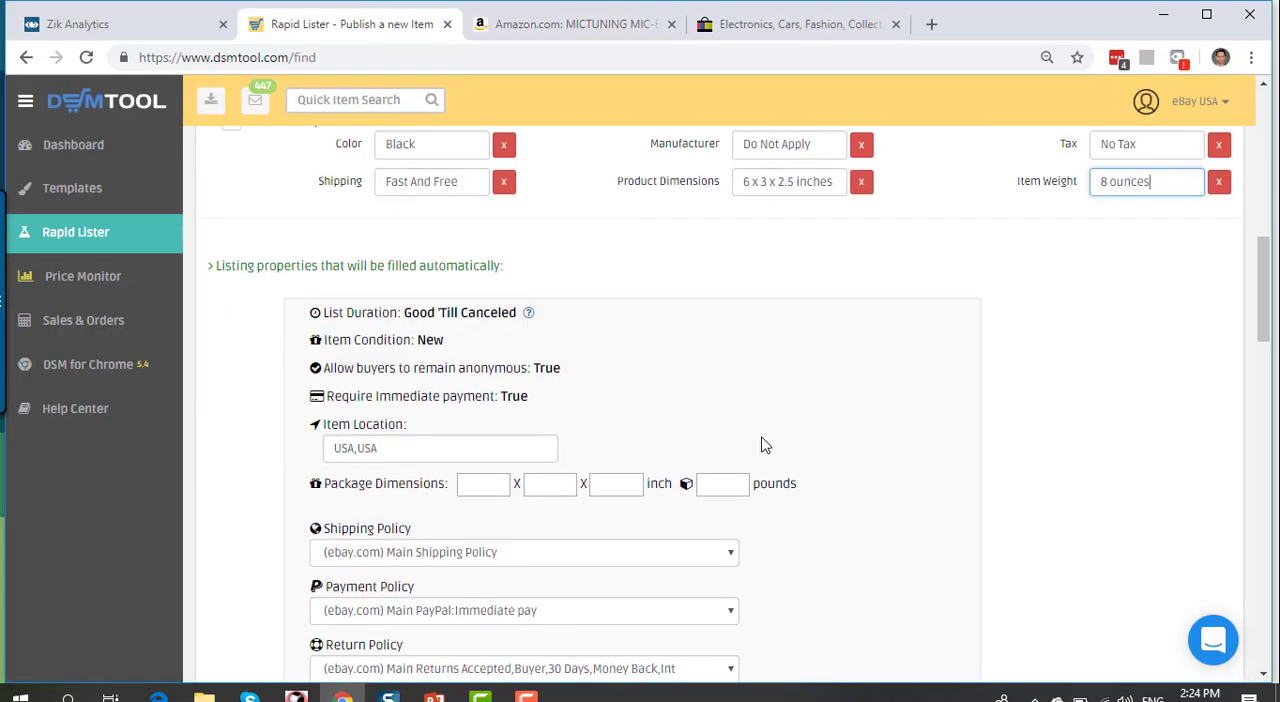
scroll(830, 447, "down", 2)
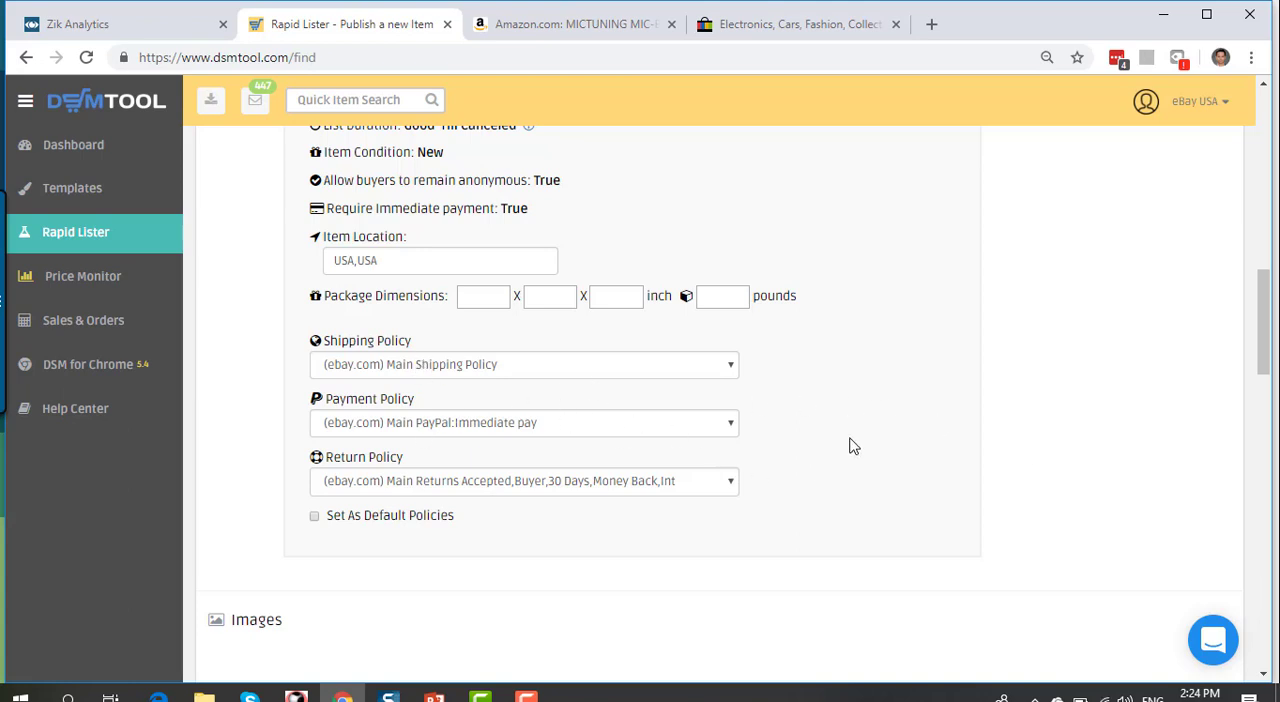
Step: Review the wiring harness listing's policies, images and web content, including the description, Shipping and Payment & Return sections
scroll(848, 445, "down", 2)
scroll(848, 463, "down", 3)
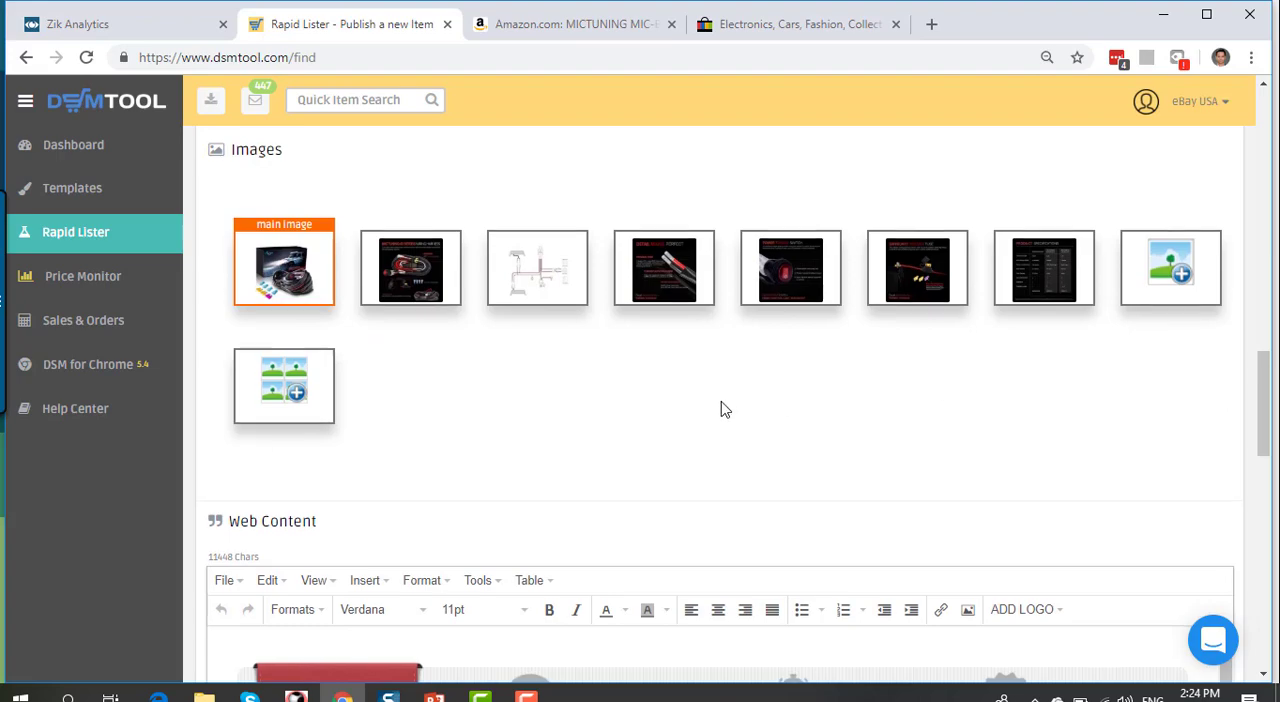
scroll(723, 408, "down", 8)
scroll(889, 399, "down", 1)
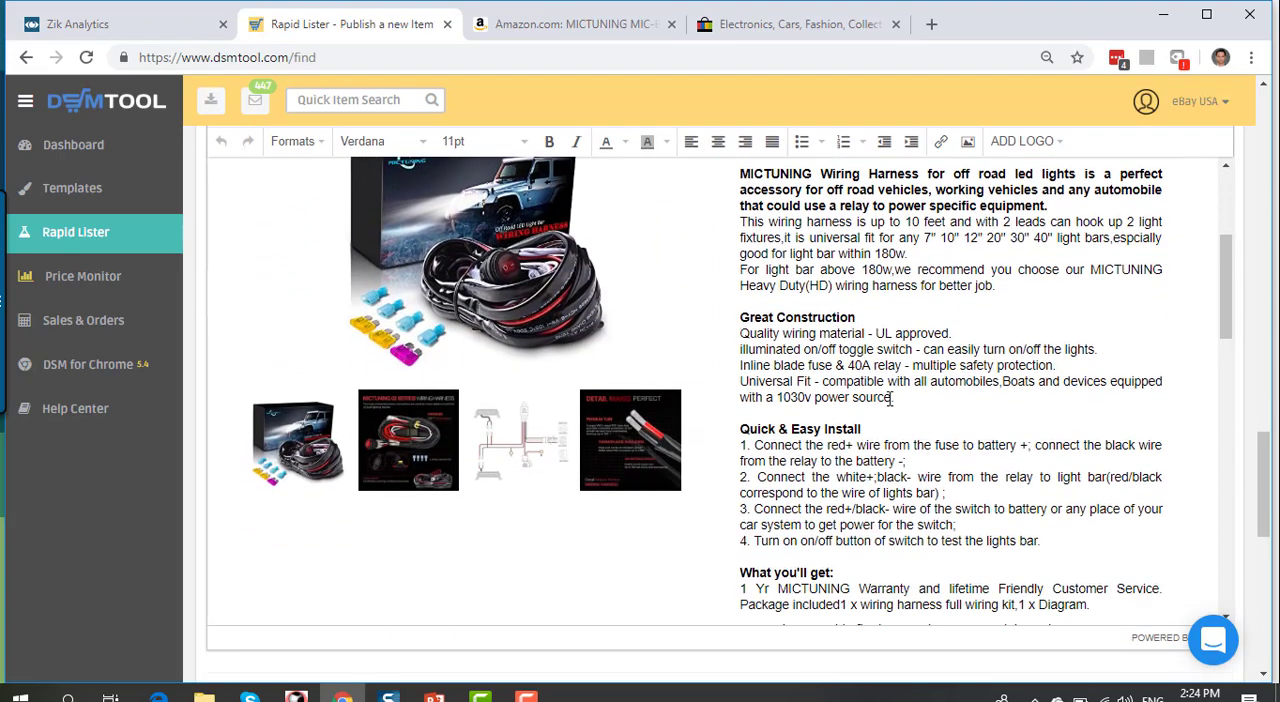
scroll(890, 399, "down", 2)
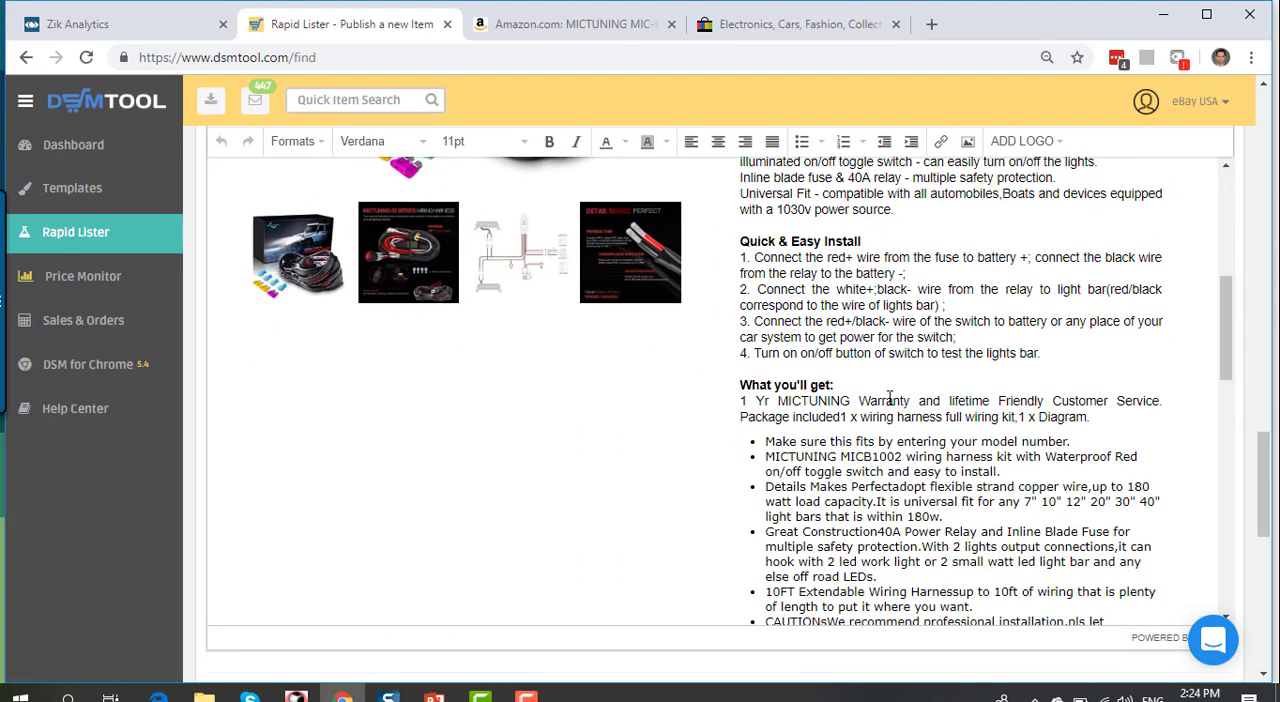
scroll(921, 372, "down", 2)
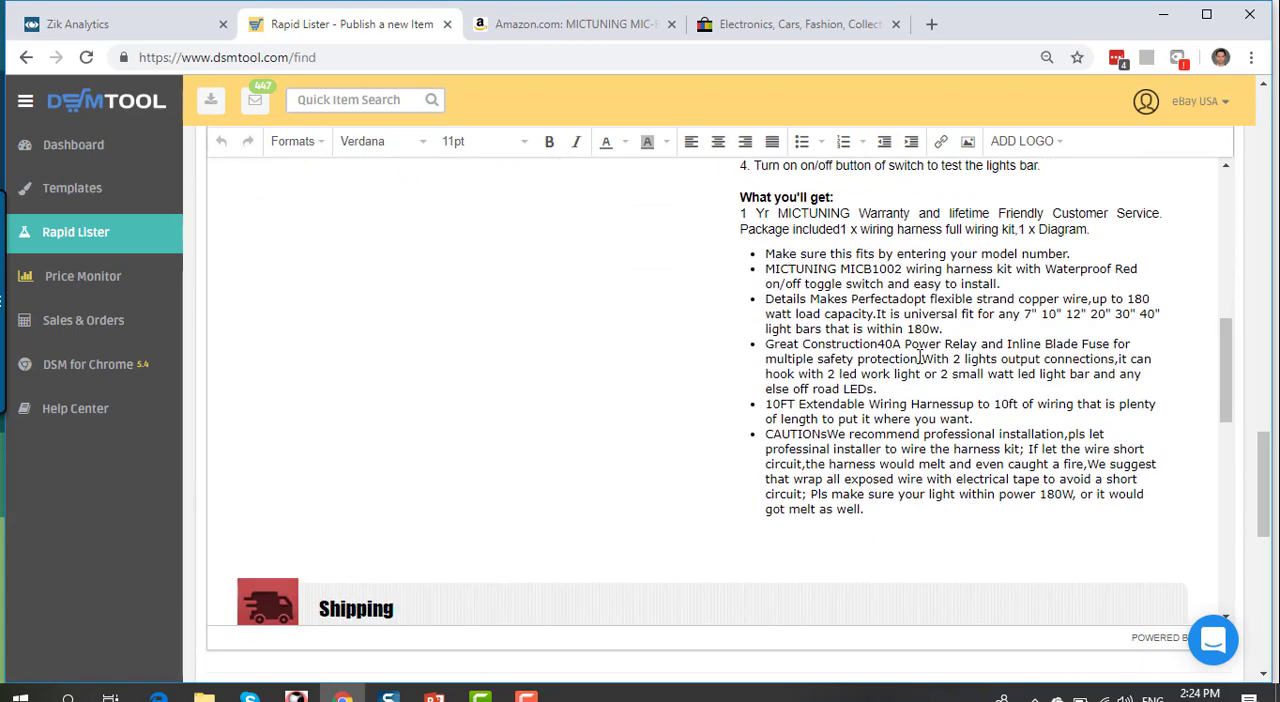
scroll(919, 358, "down", 10)
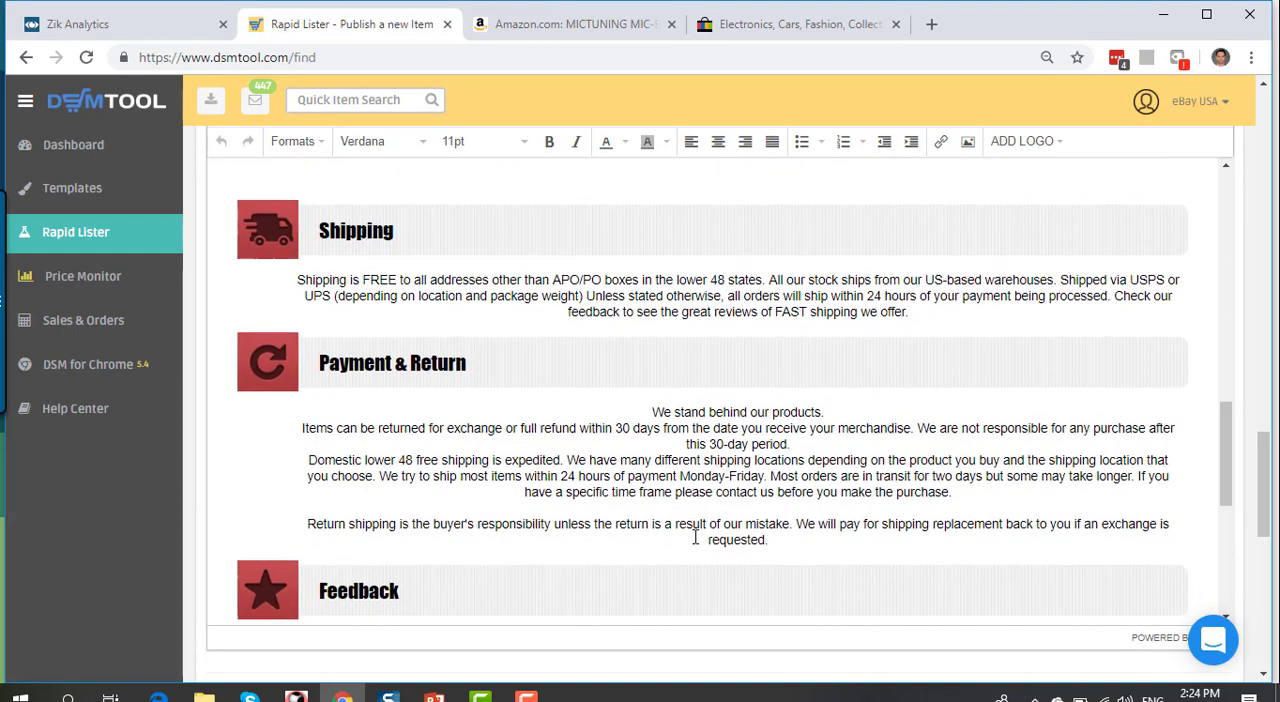
scroll(811, 571, "down", 7)
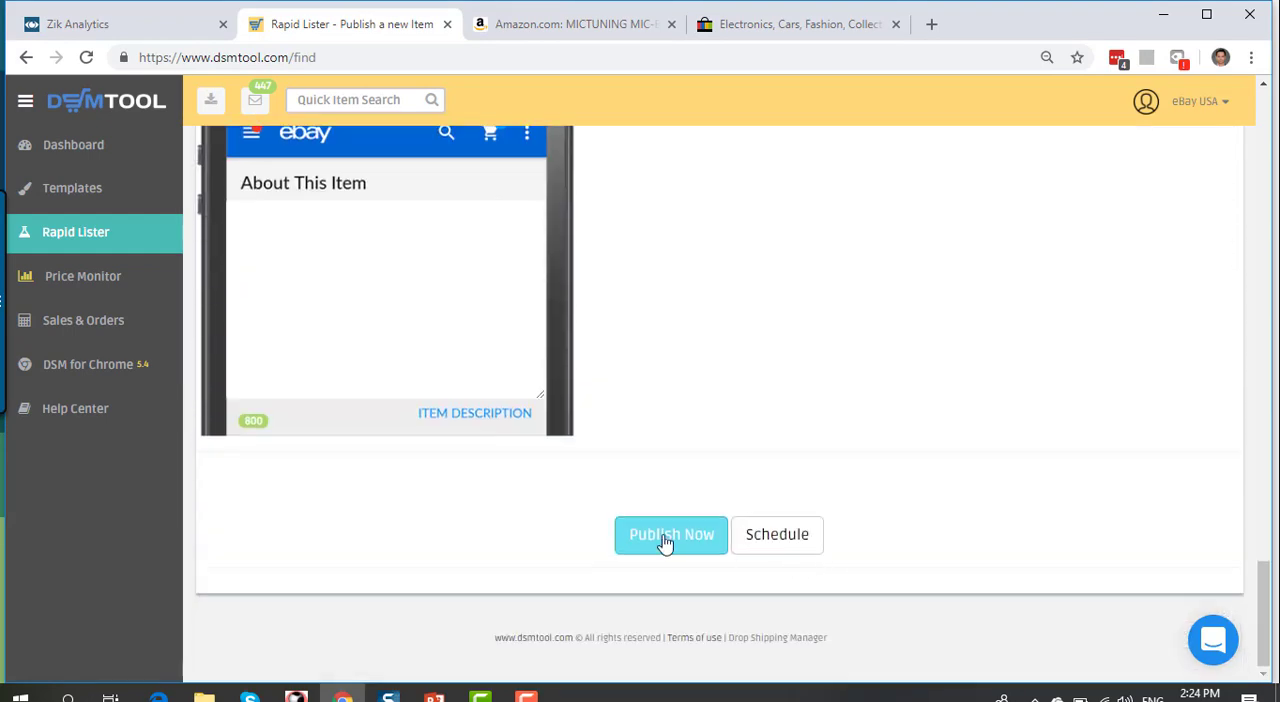
Step: Publish the wiring harness listing to eBay immediately, proceeding through the fee verification
left_click(686, 541)
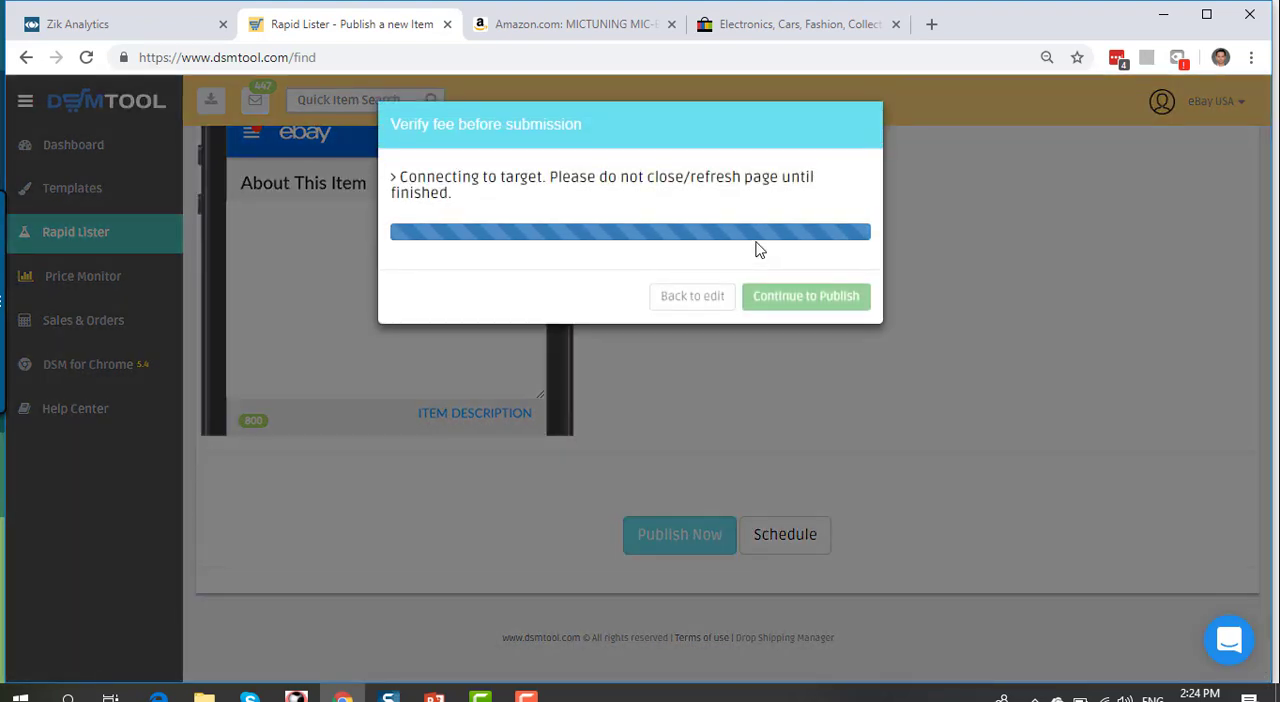
left_click(770, 259)
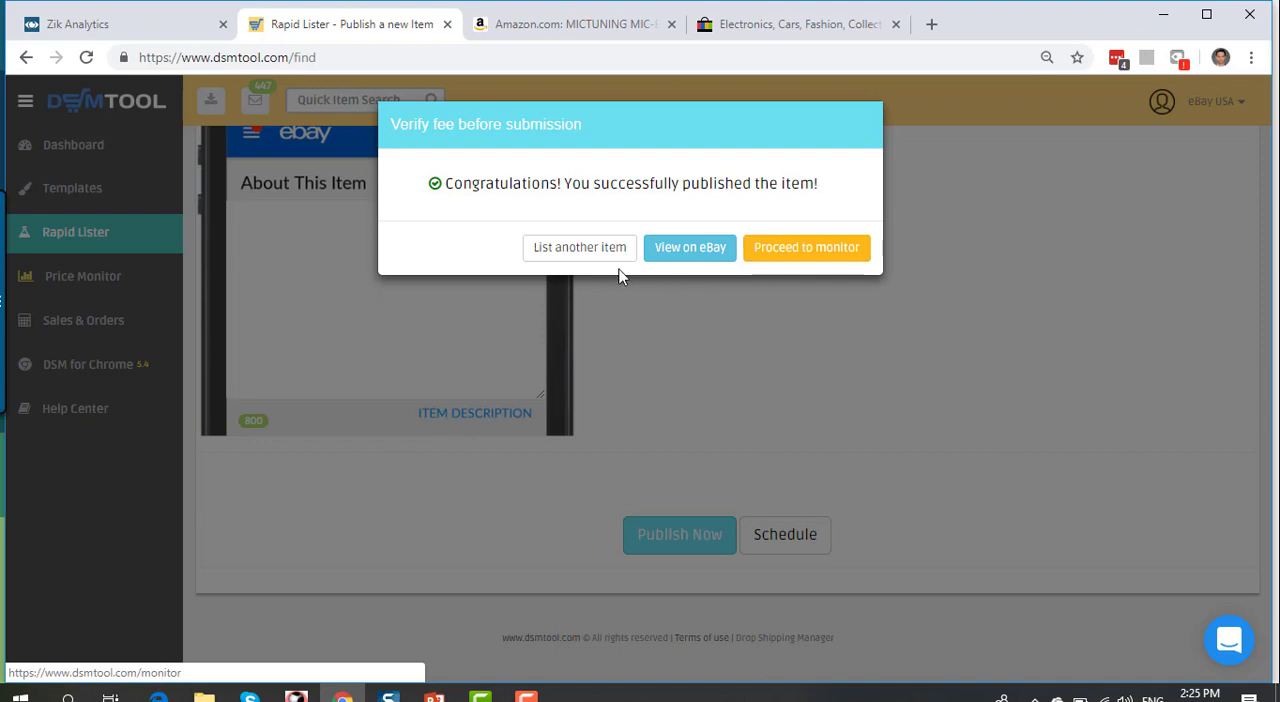
Step: Start another listing in bulk mode with amazon.com as the source and ready the source ID list for entry
left_click(586, 256)
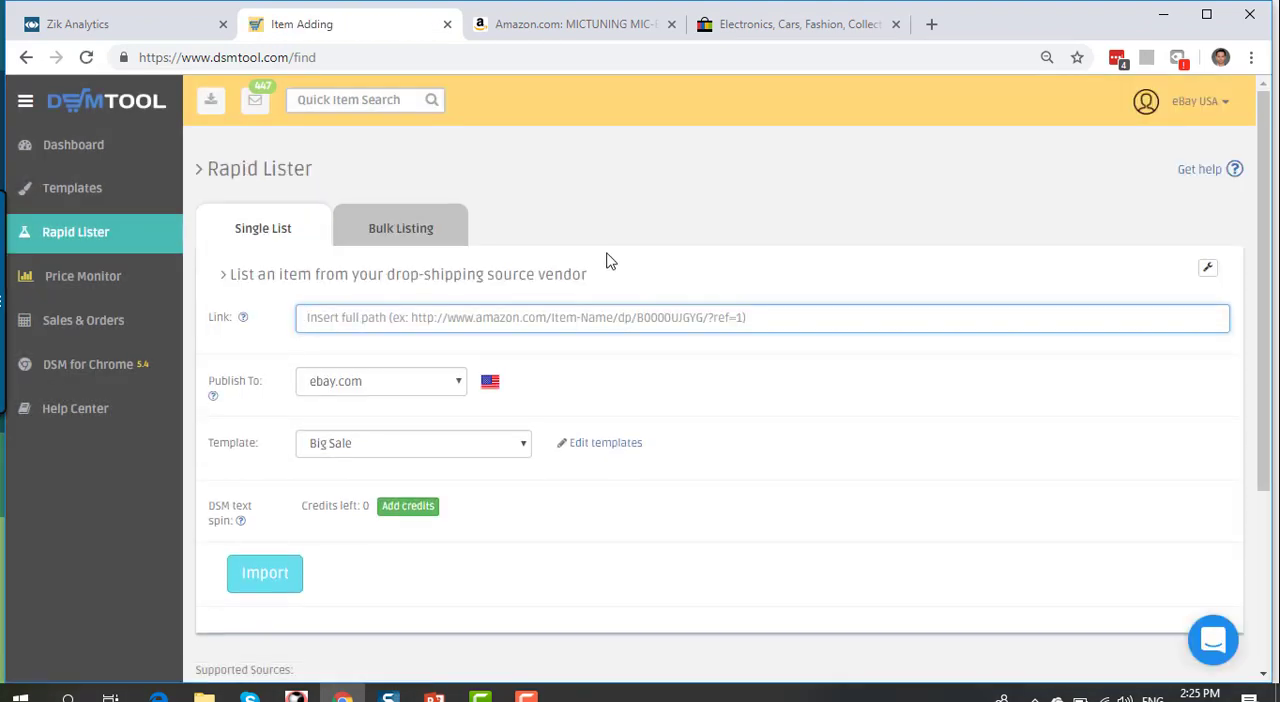
left_click(405, 232)
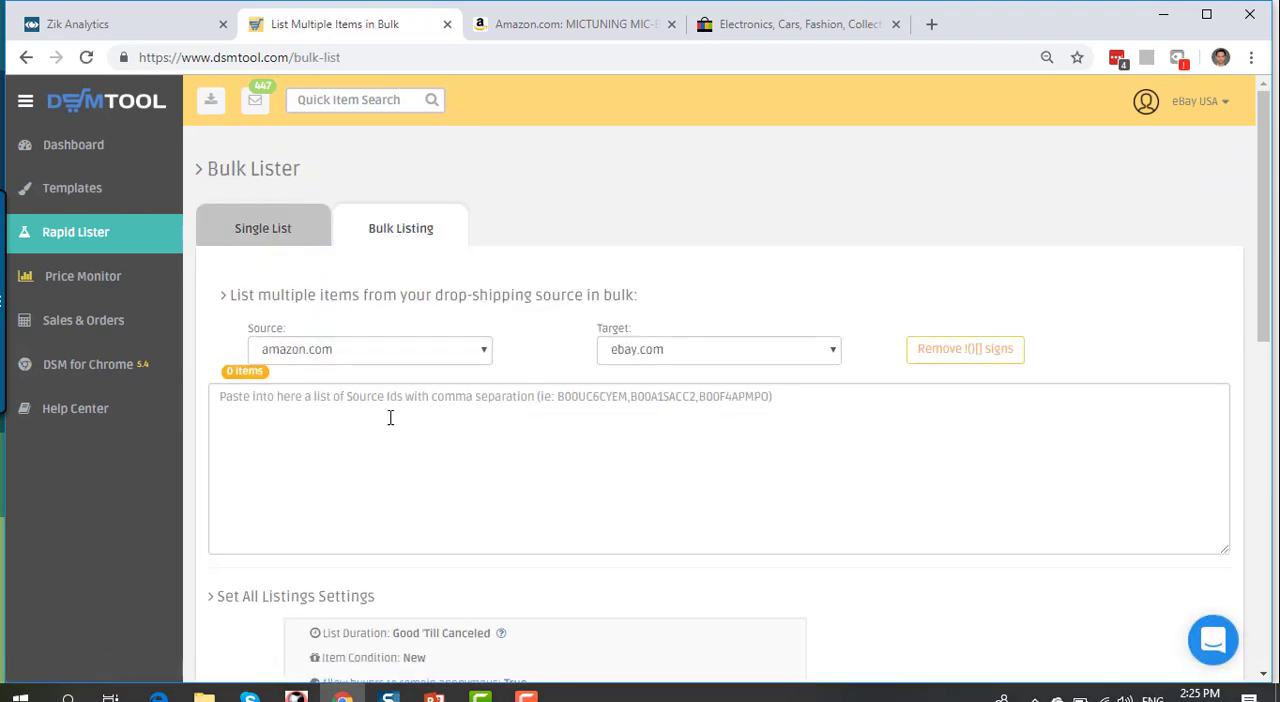
left_click(483, 355)
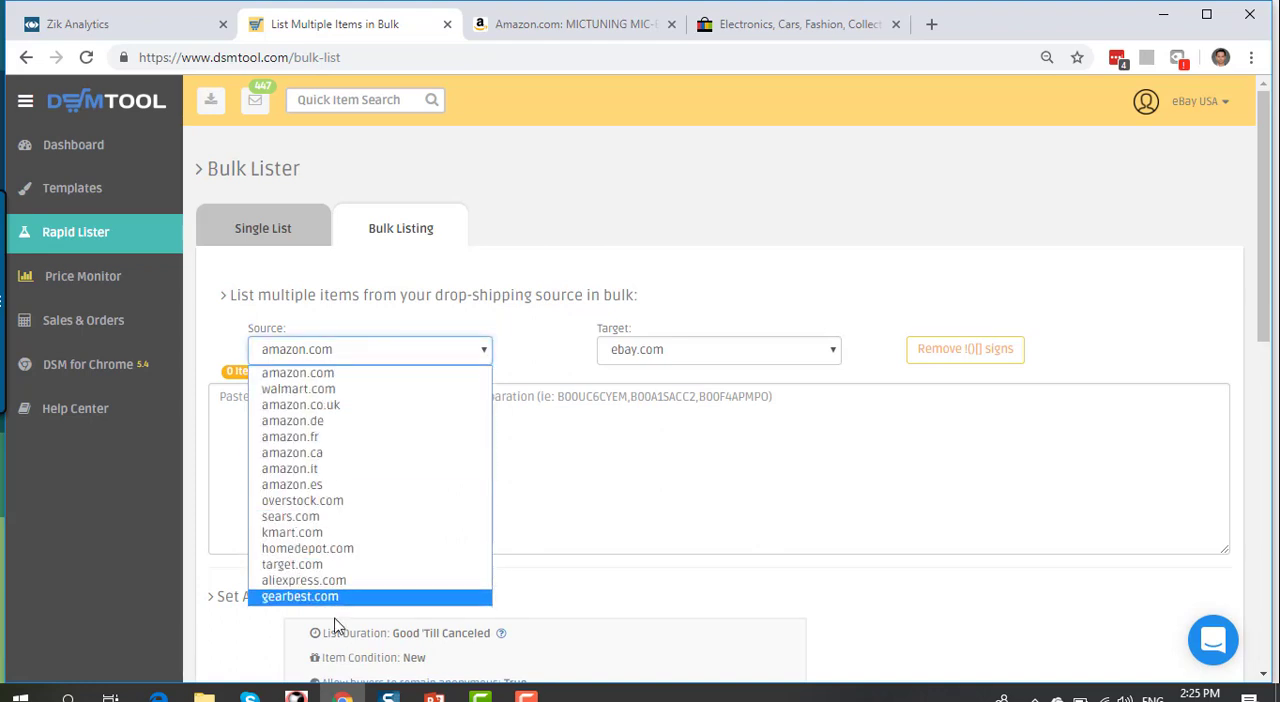
left_click(320, 378)
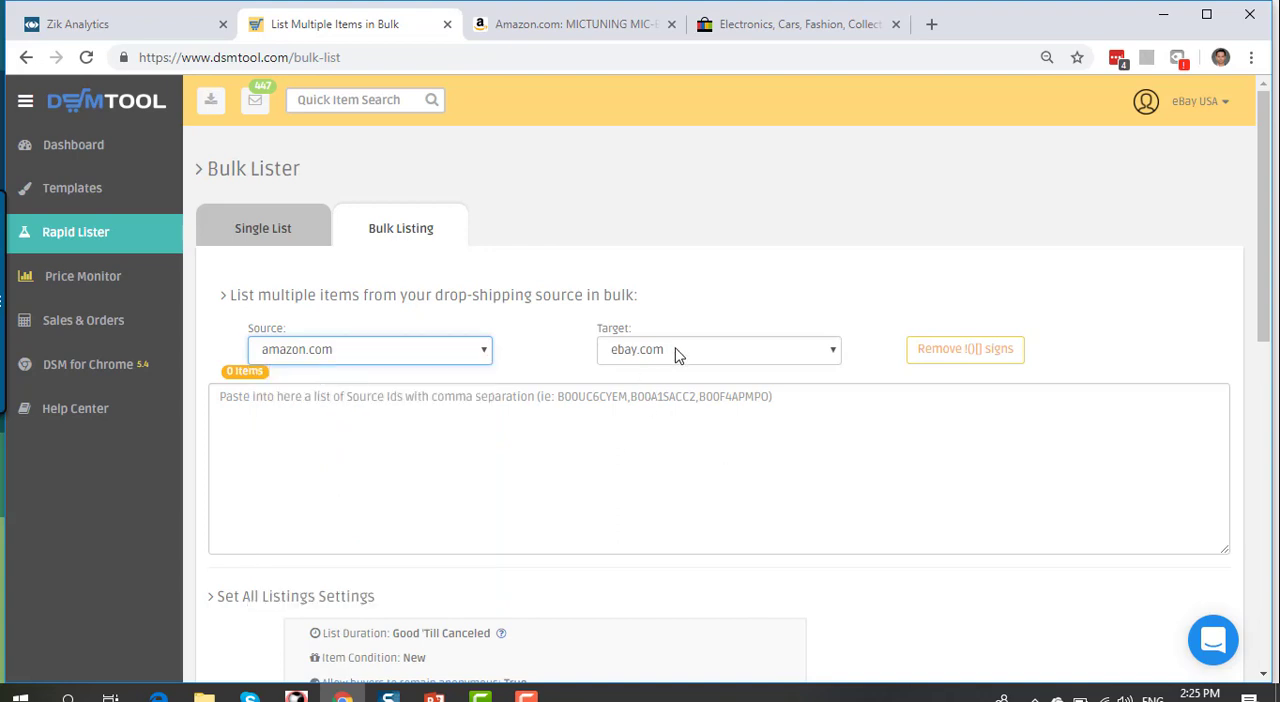
scroll(728, 357, "down", 1)
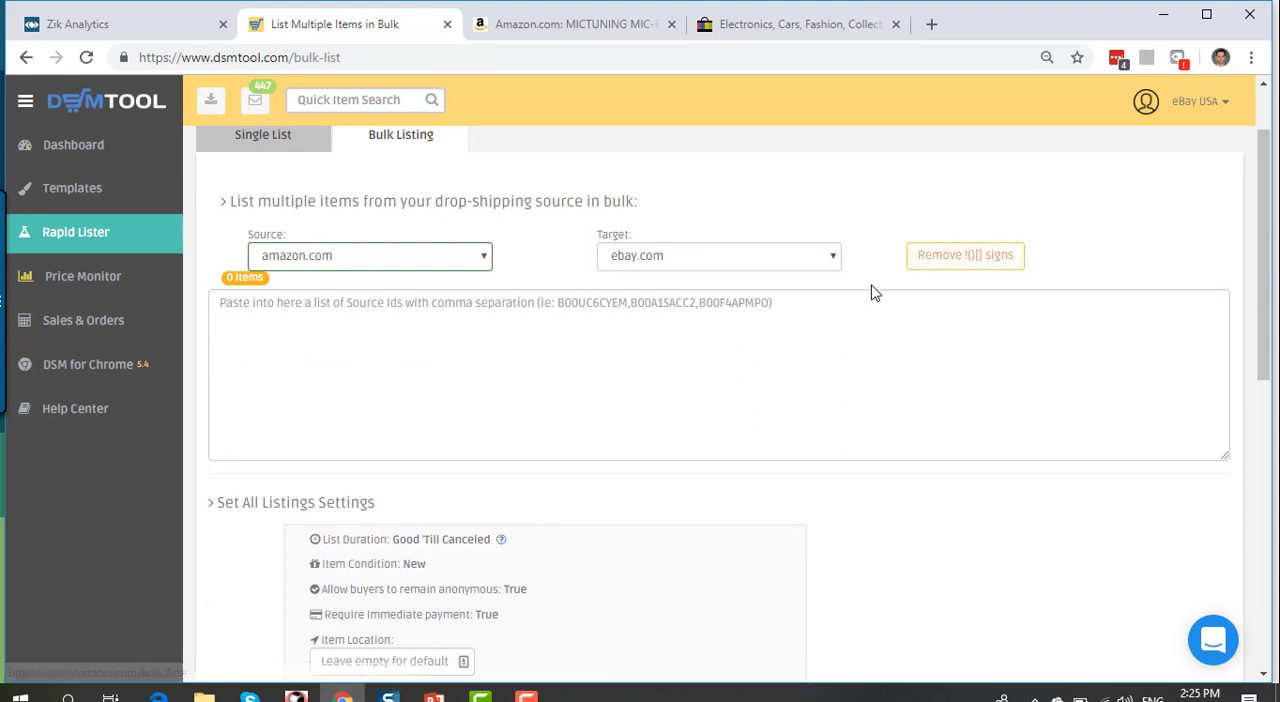
left_click(766, 310)
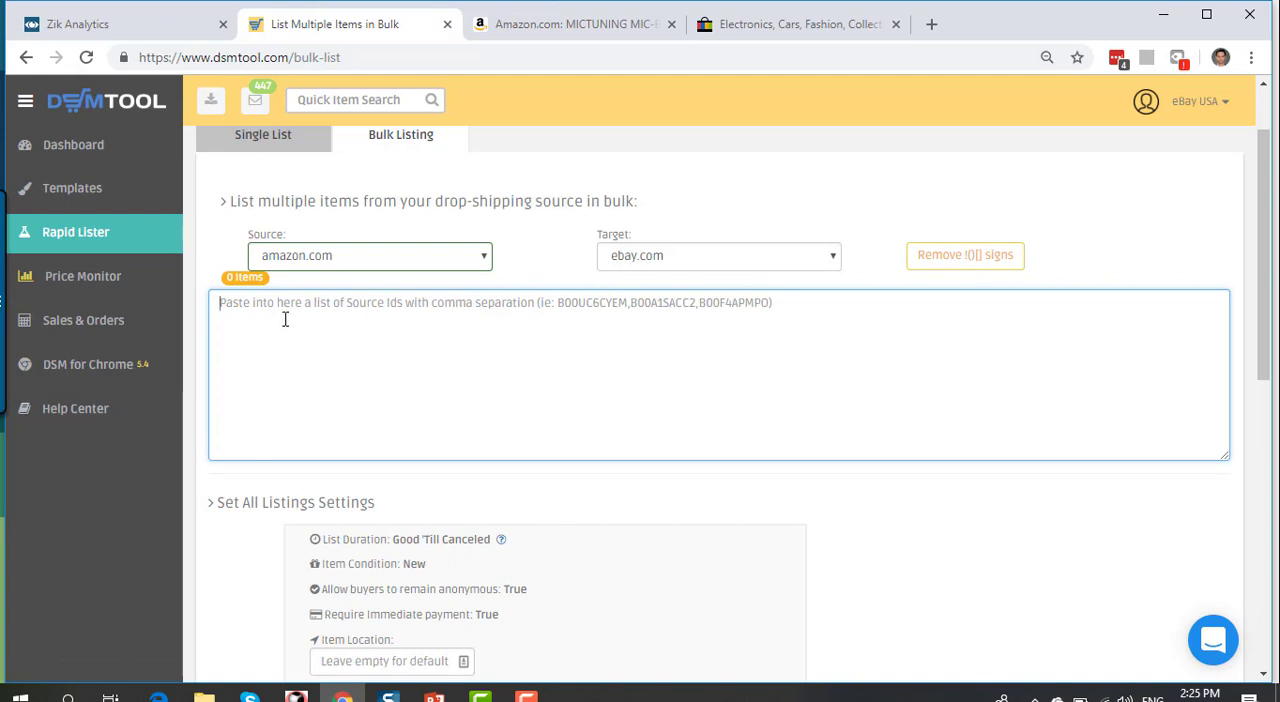
Step: Copy all ASINs from Amazon's sponsored products related to the wiring harness into the Bulk Lister
left_click(597, 25)
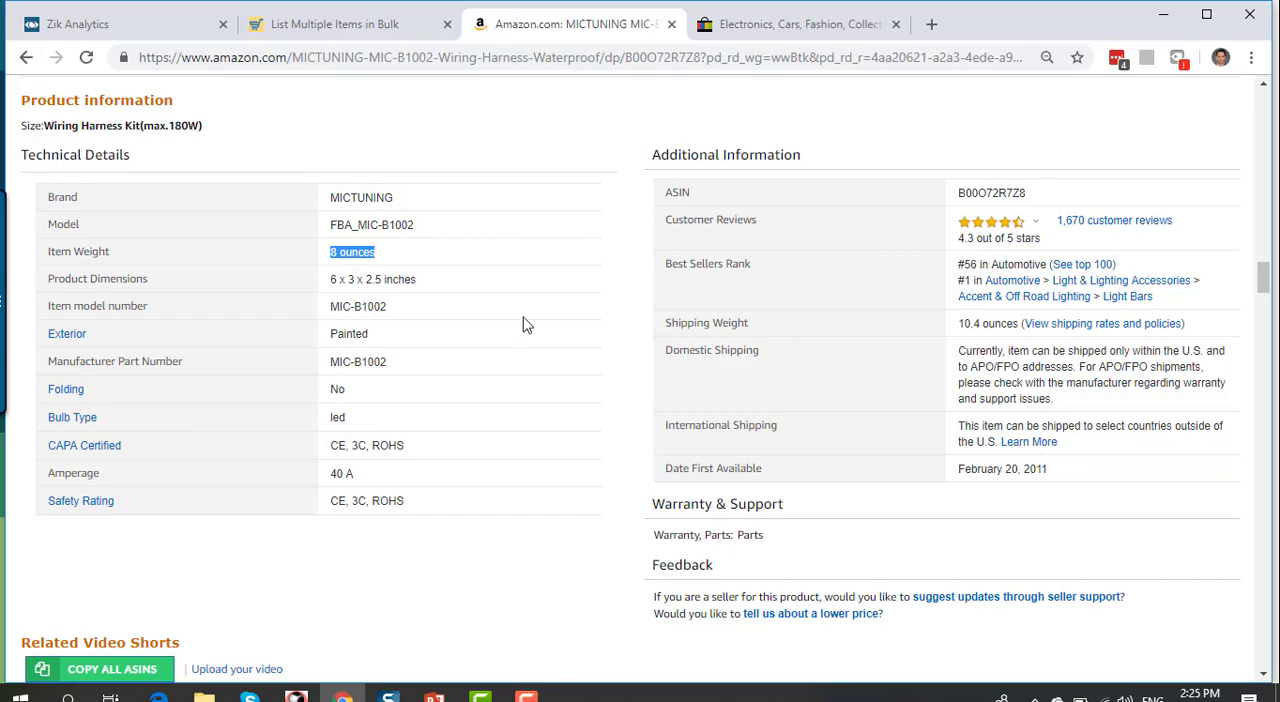
scroll(521, 316, "down", 9)
scroll(520, 318, "down", 20)
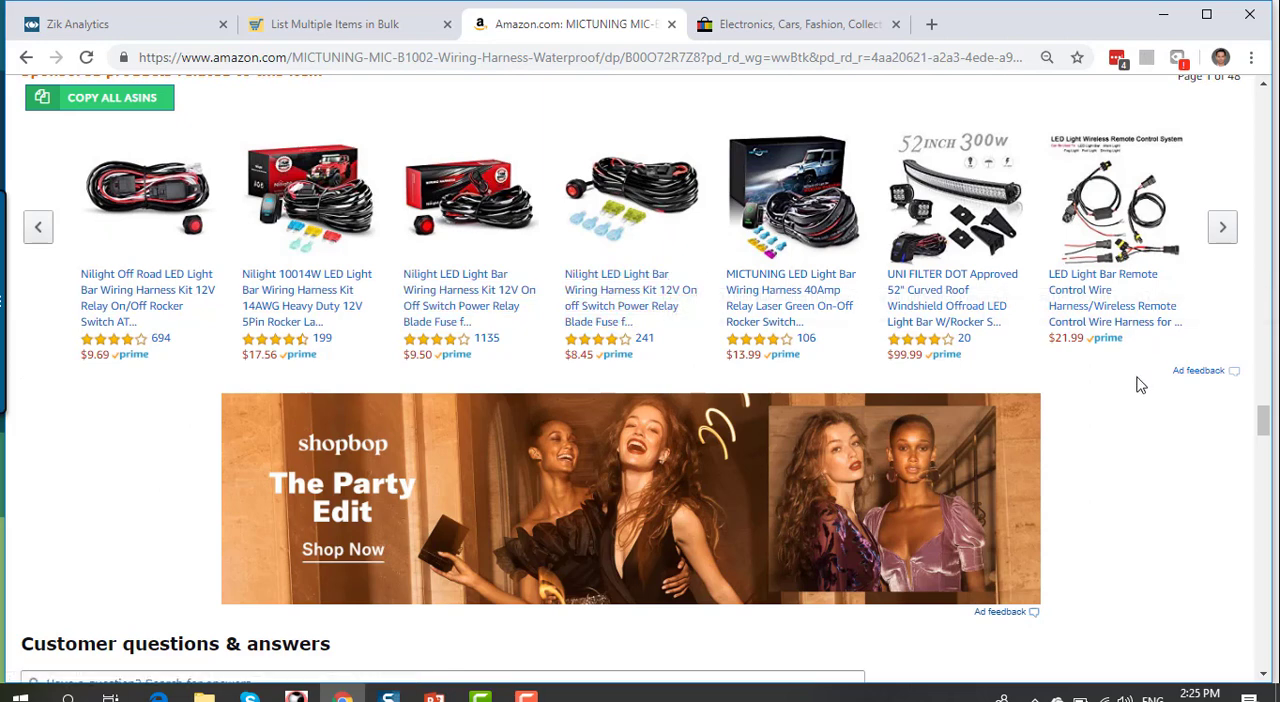
scroll(120, 300, "up", 1)
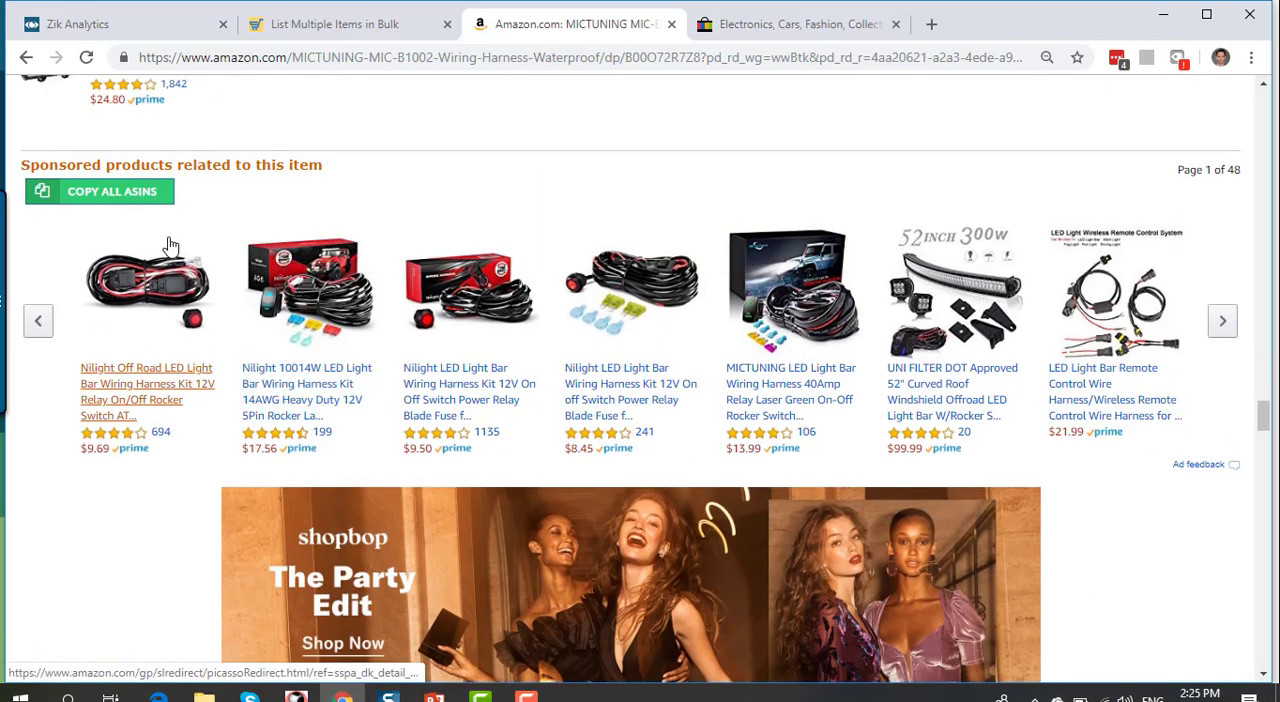
left_click(103, 193)
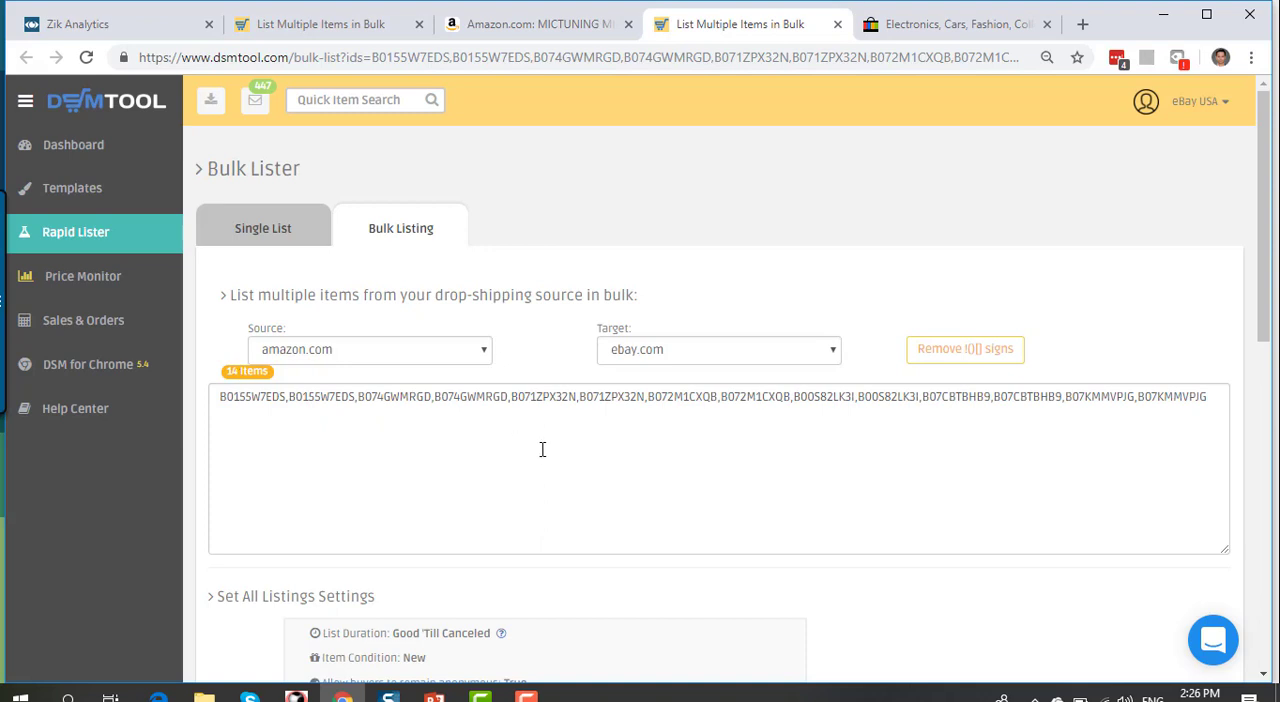
Step: Enable automatic photo collages for all items, with no collage created if there are not enough images to fill the template
scroll(546, 457, "down", 2)
scroll(544, 464, "down", 2)
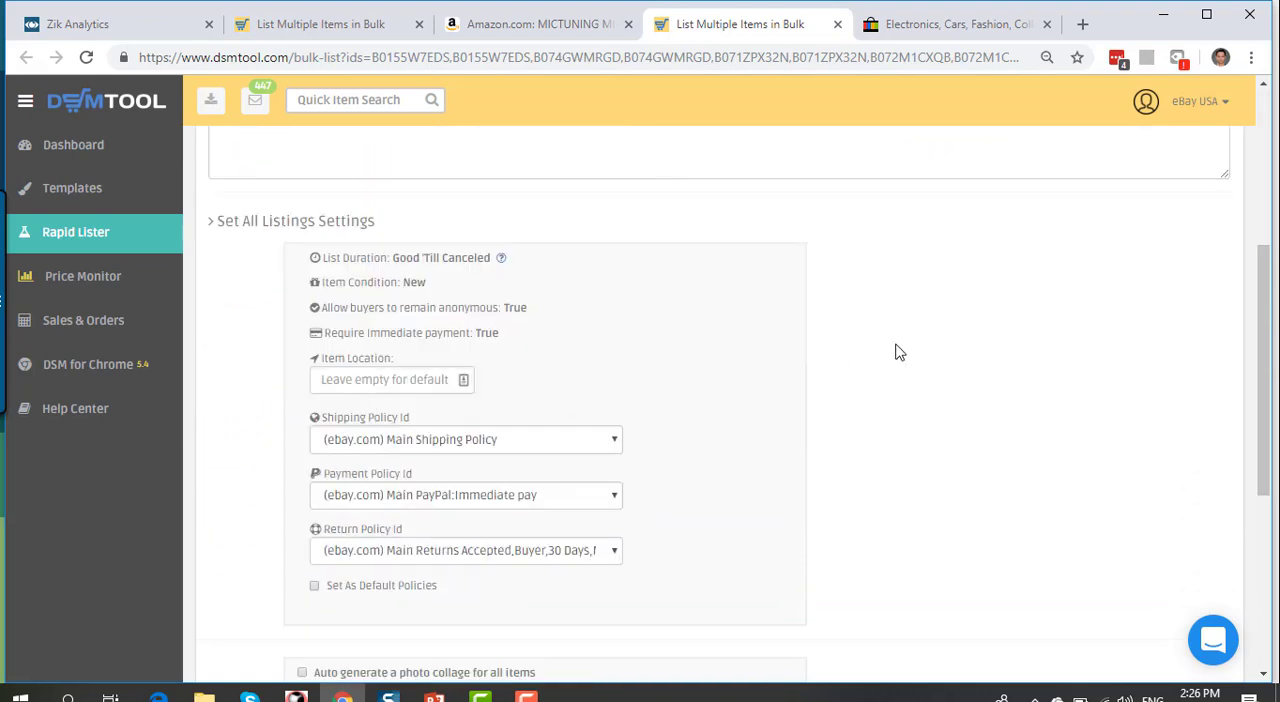
scroll(867, 370, "down", 2)
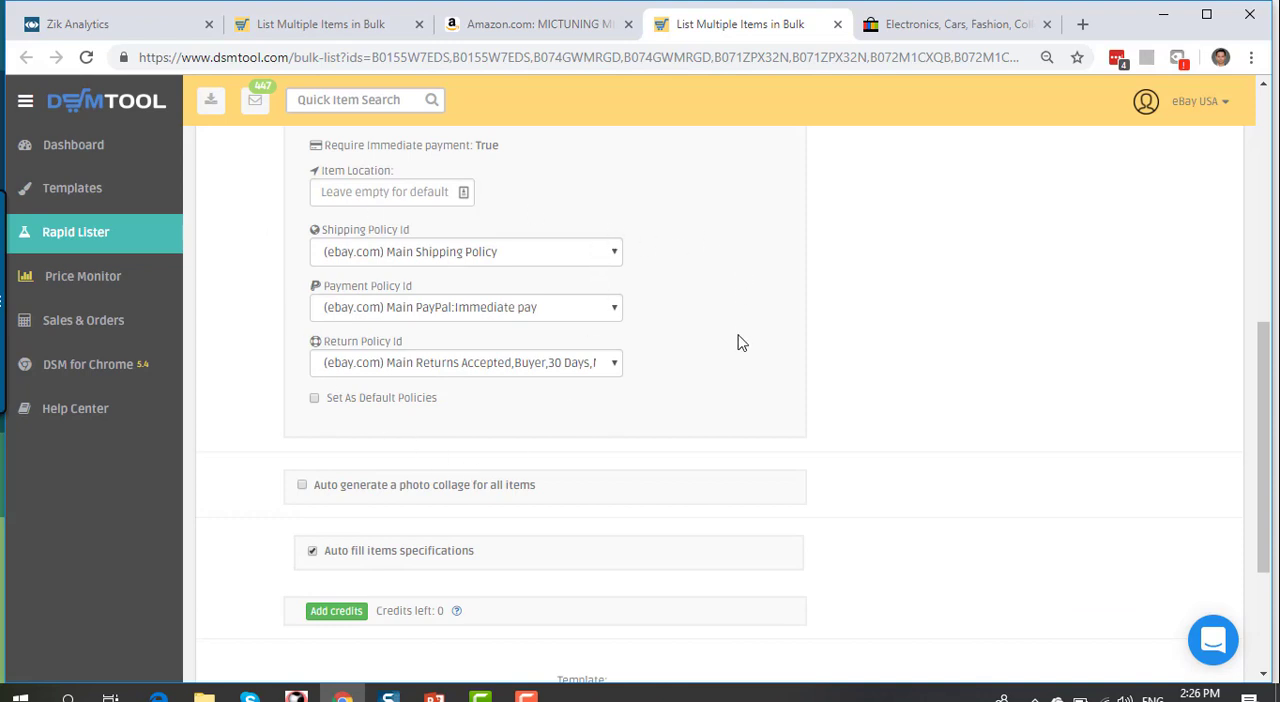
scroll(528, 389, "down", 2)
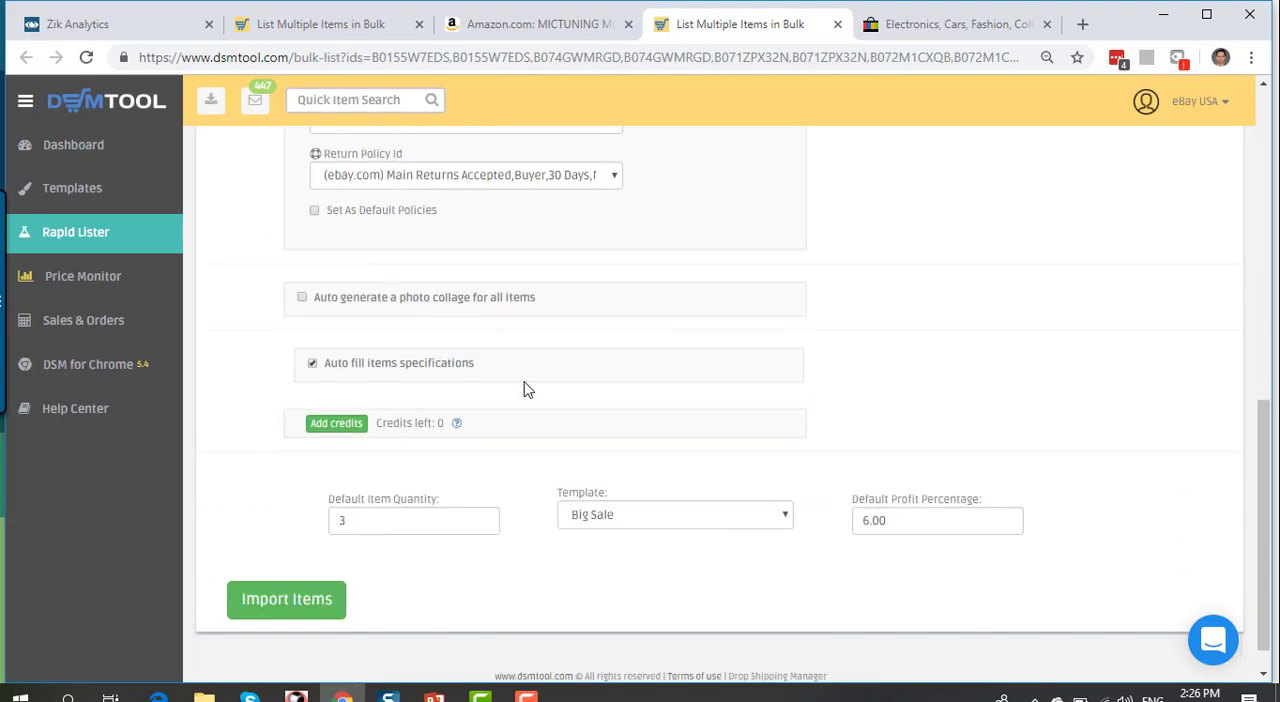
left_click(302, 298)
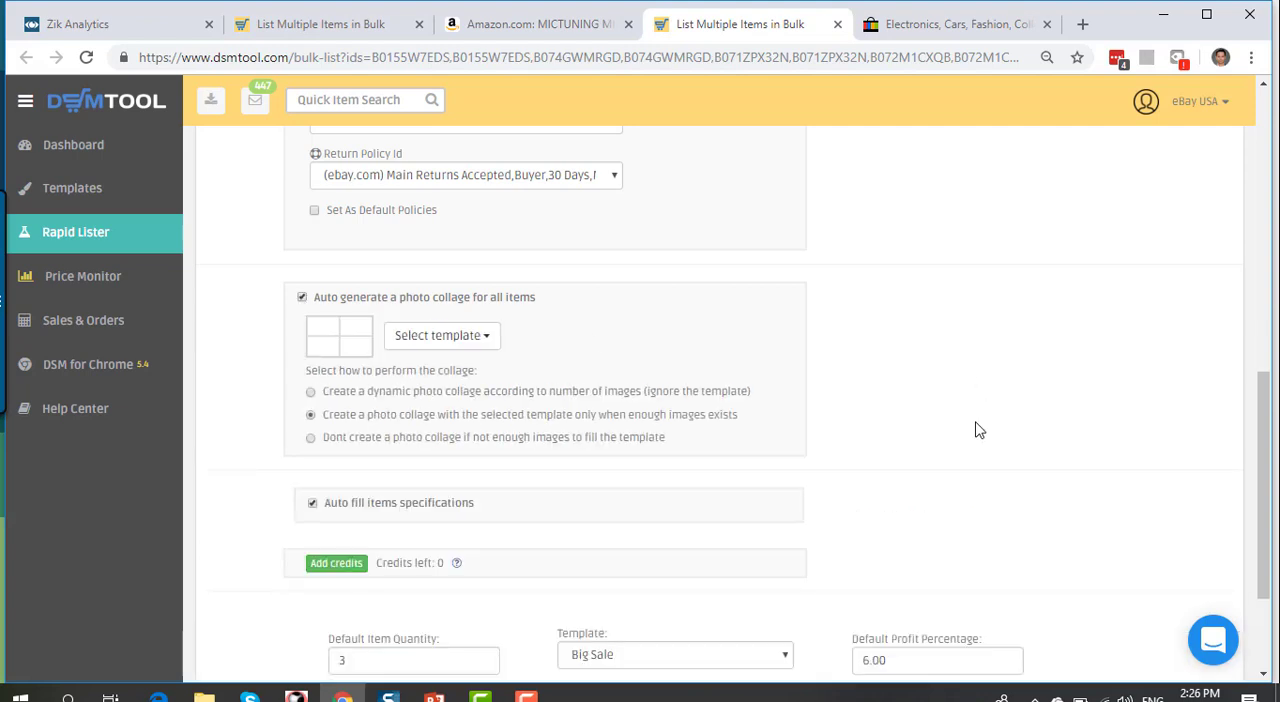
left_click(311, 439)
Step: Keep the default item quantity at 3 and import the bulk items
scroll(514, 482, "down", 2)
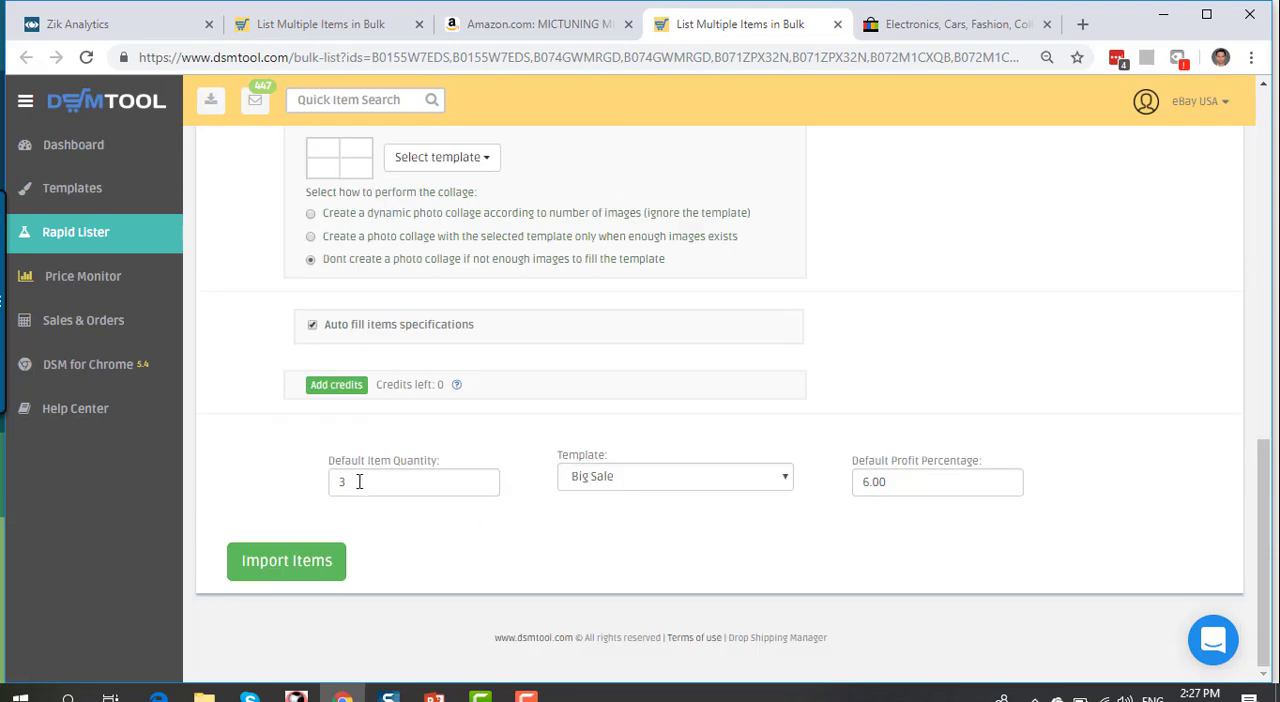
double_click(357, 482)
left_click(507, 498)
left_click(300, 571)
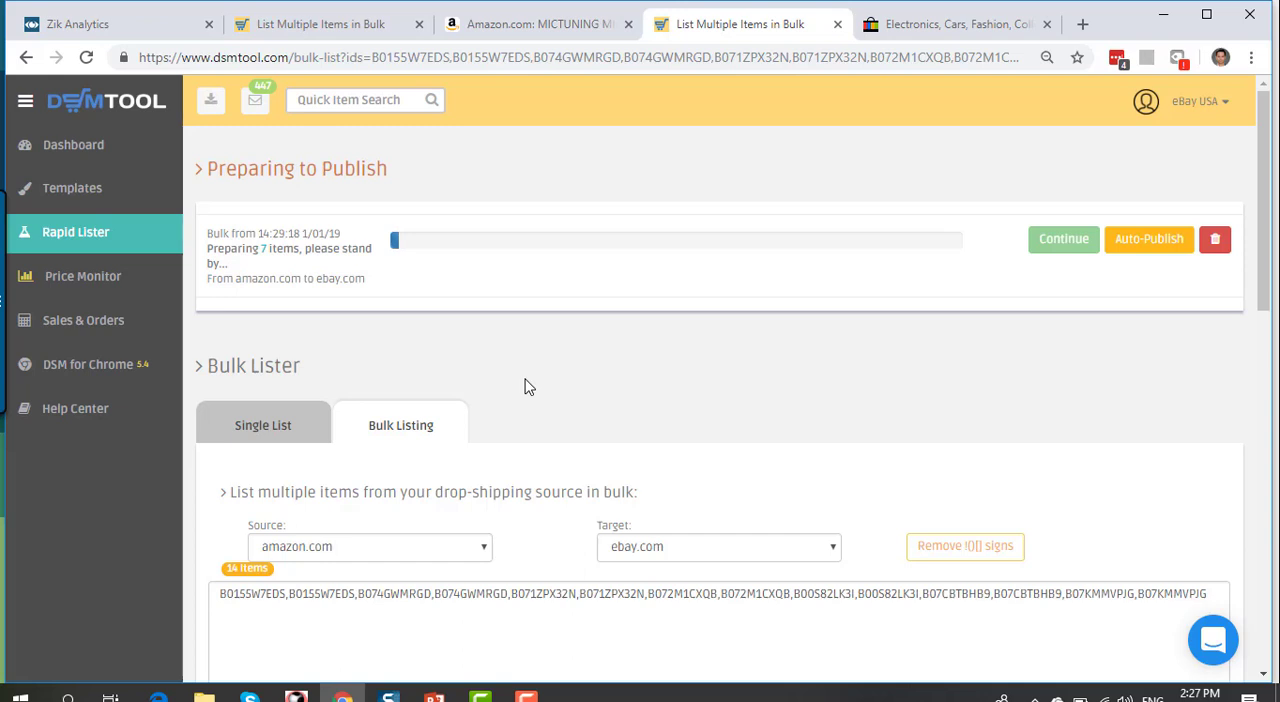
Step: Reload the Bulk Lister page to update the import progress and continue to the prepared items
scroll(529, 387, "down", 2)
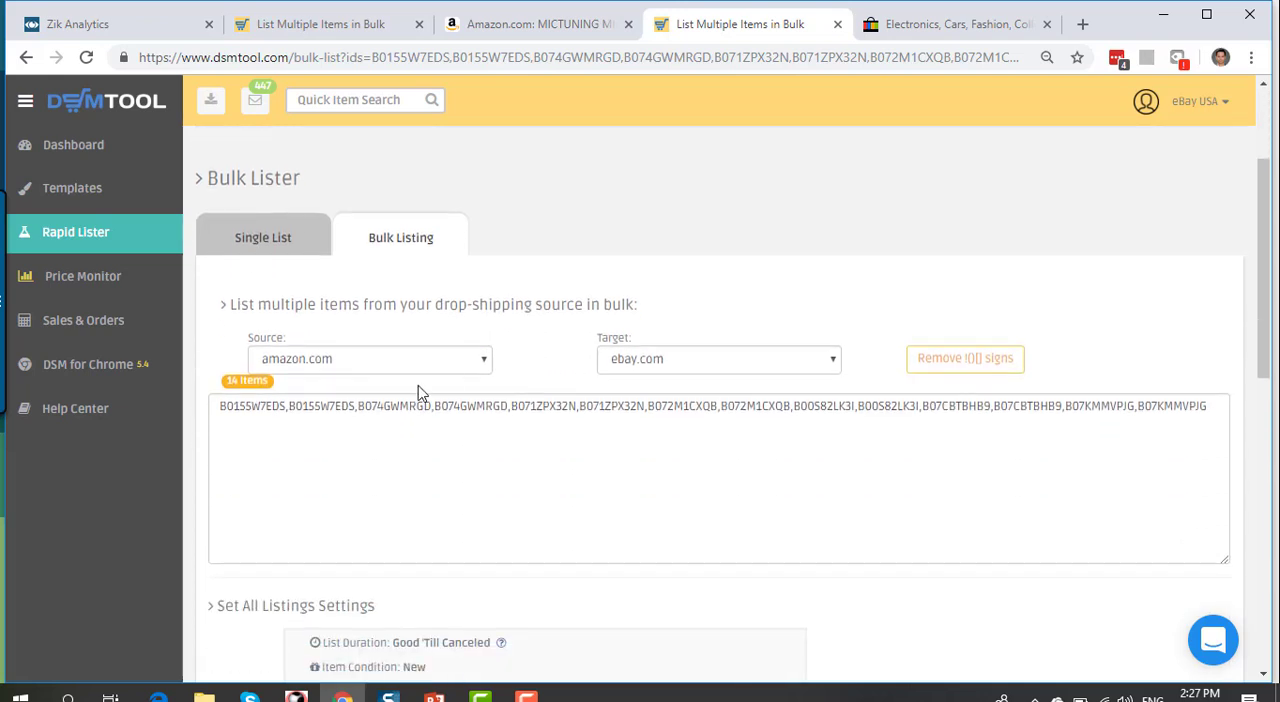
scroll(634, 465, "up", 2)
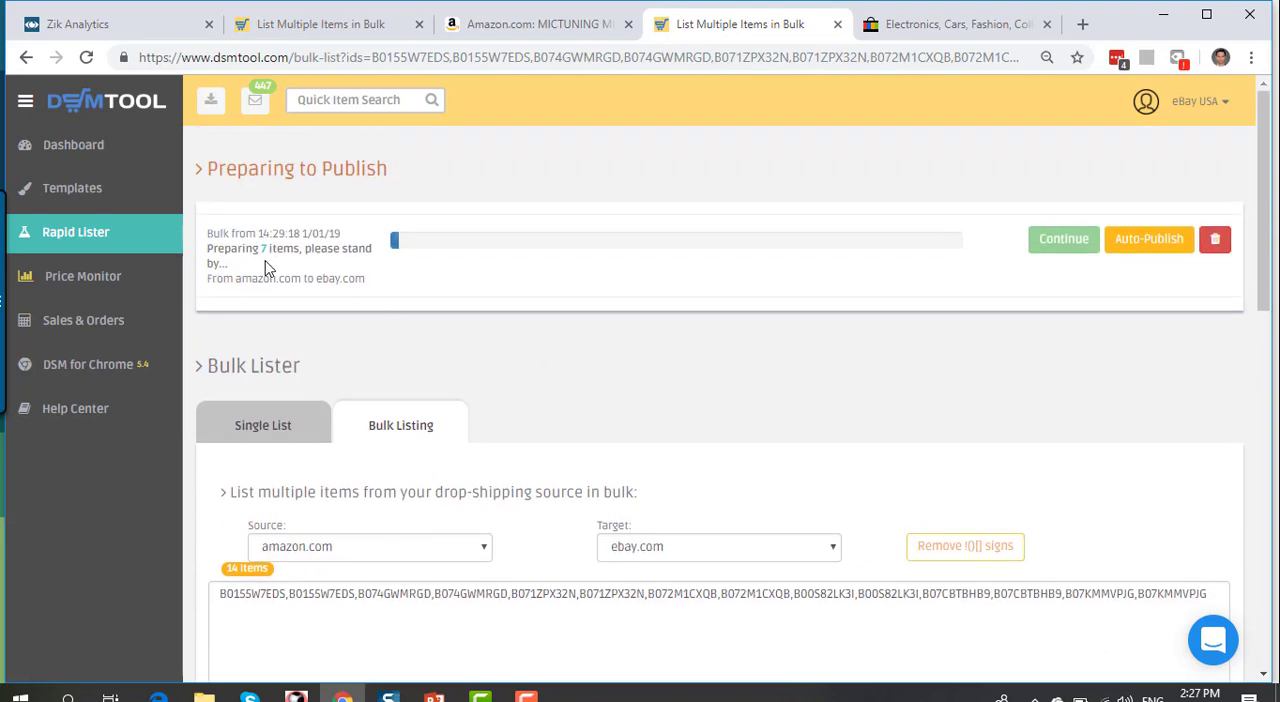
left_click(87, 57)
left_click(85, 60)
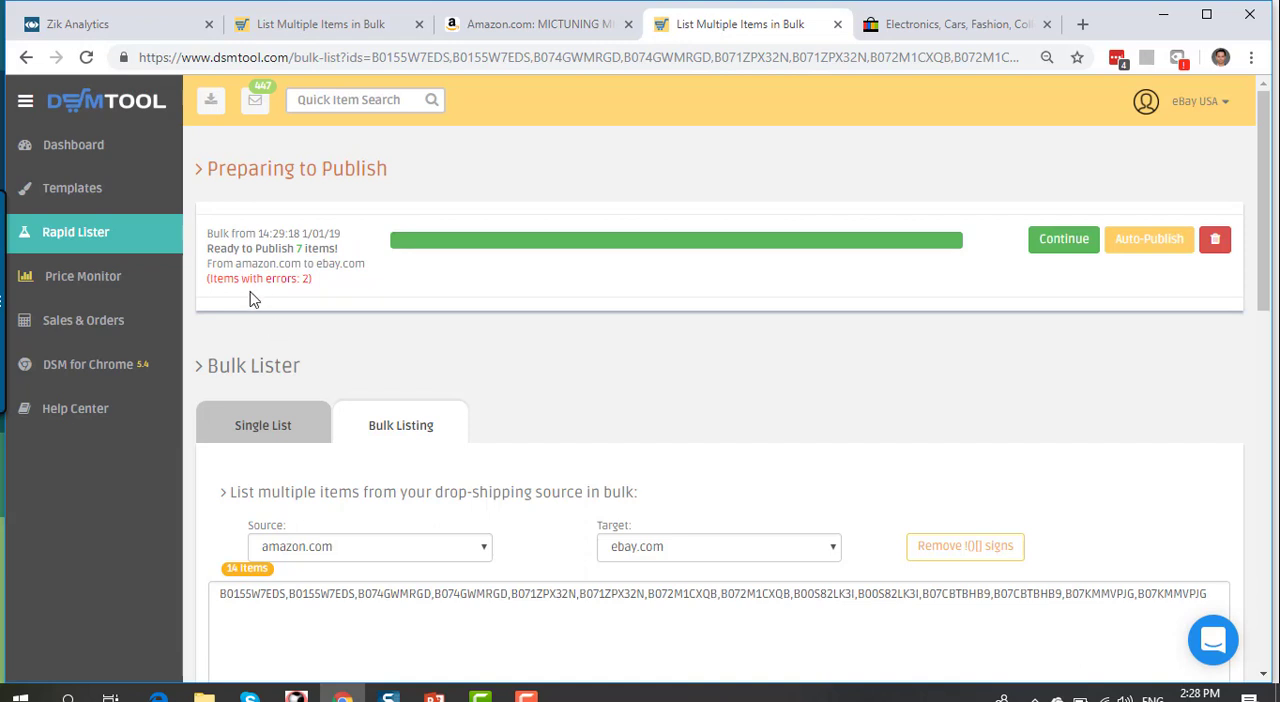
left_click(1062, 238)
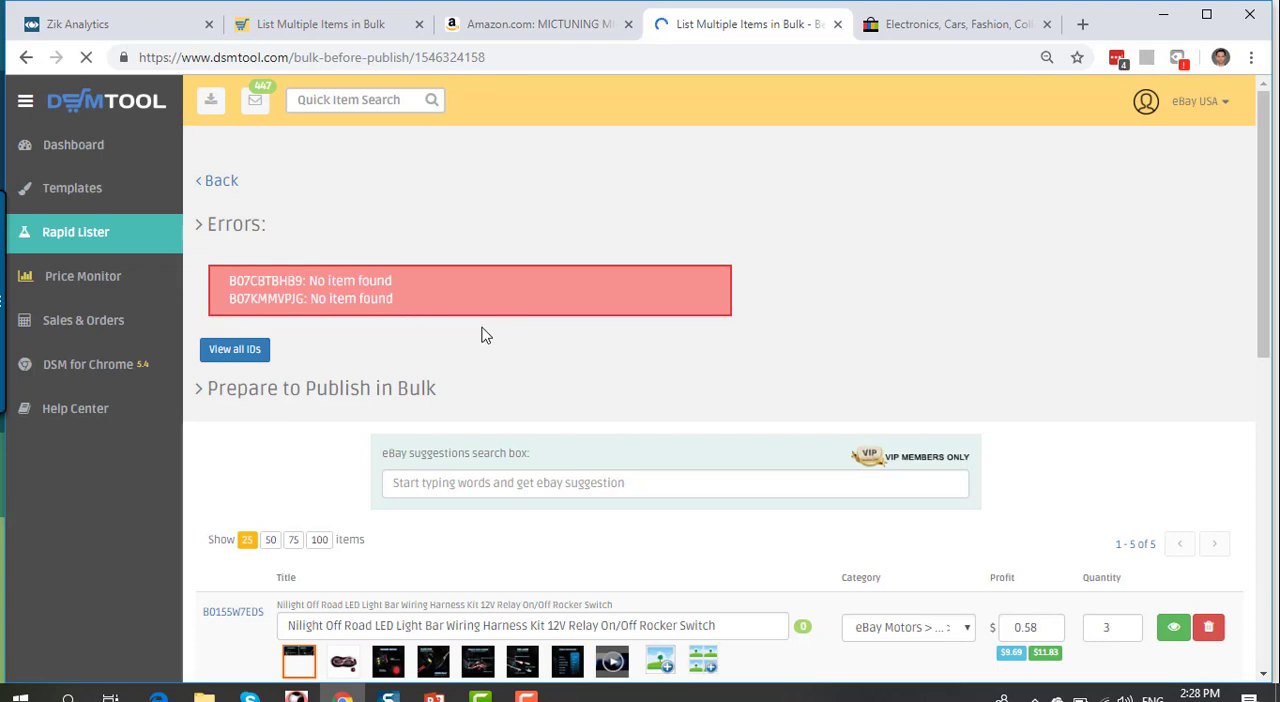
Step: Review the prepared items and remove B074GWMRGD, B00S82LK3I and B072M1CXQB from the bulk list
scroll(481, 336, "down", 4)
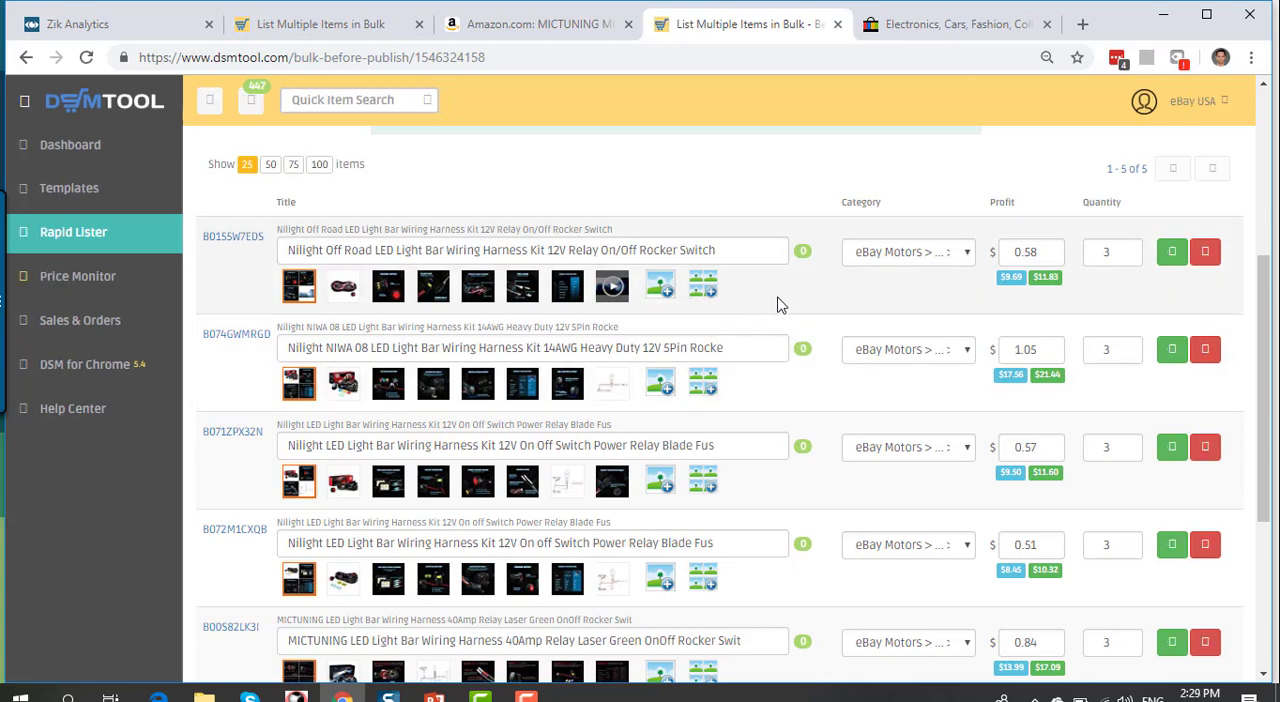
scroll(783, 306, "down", 5)
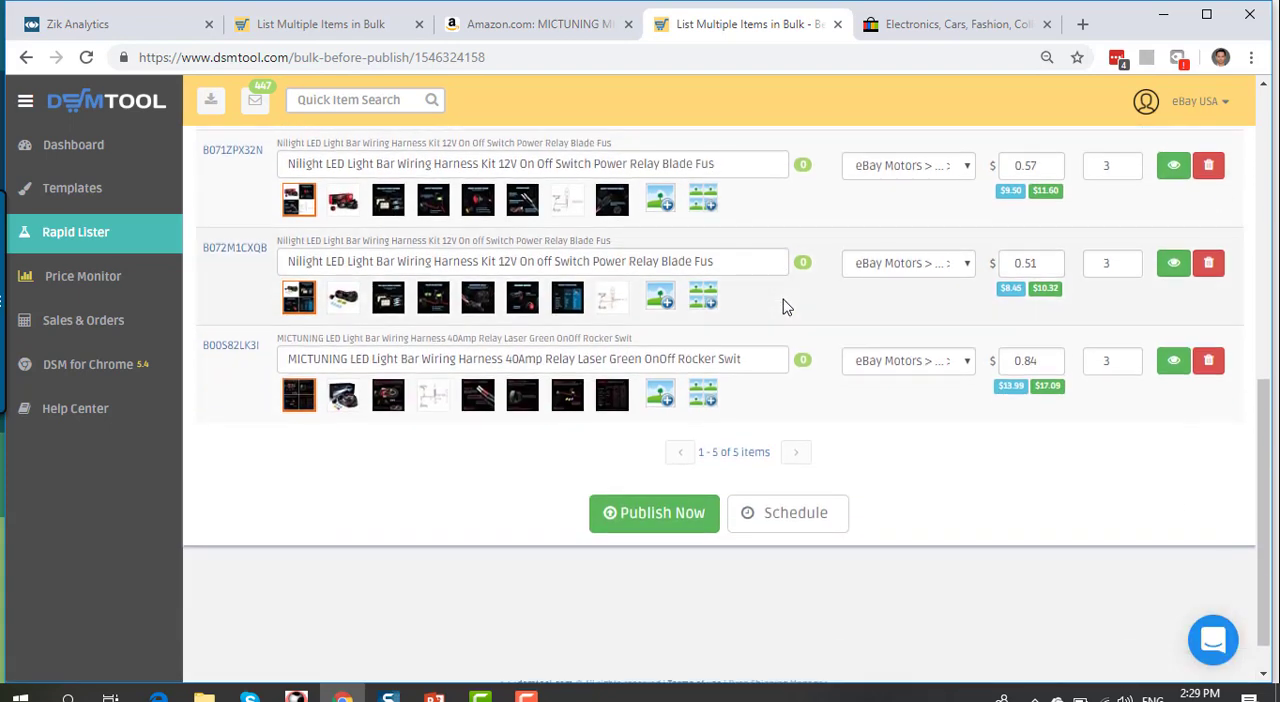
scroll(783, 306, "up", 5)
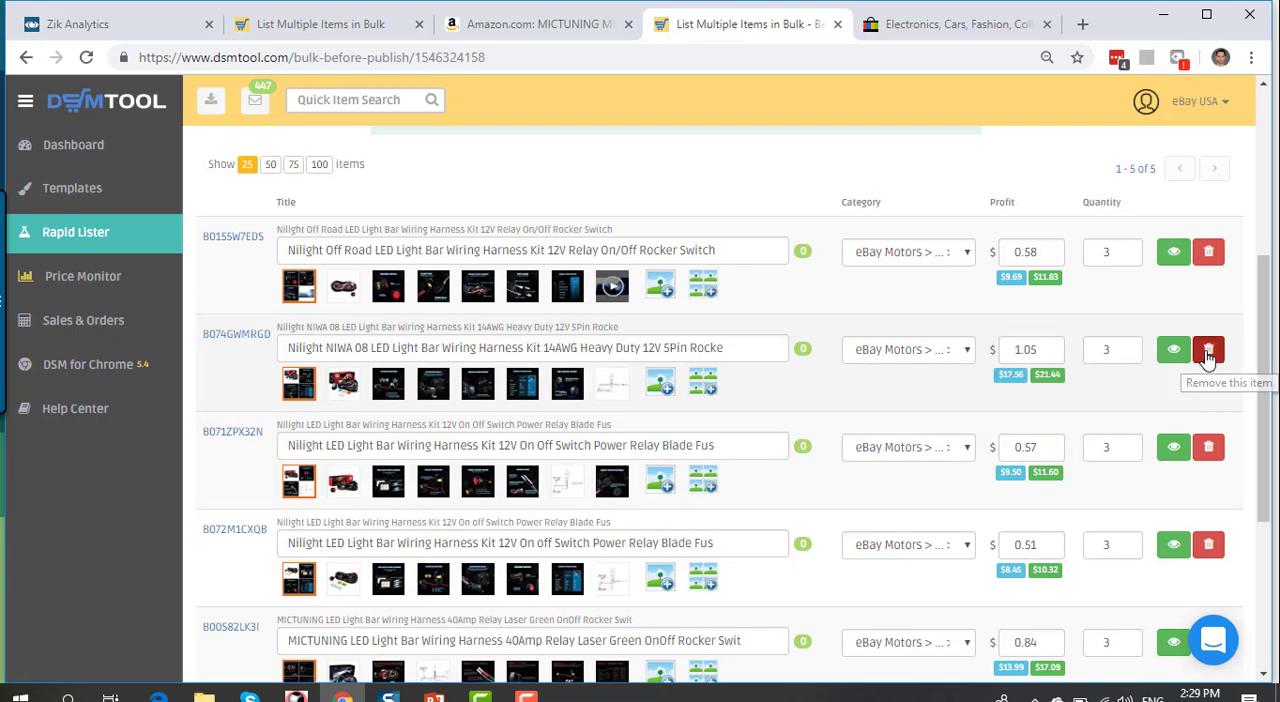
left_click(1208, 352)
left_click(731, 164)
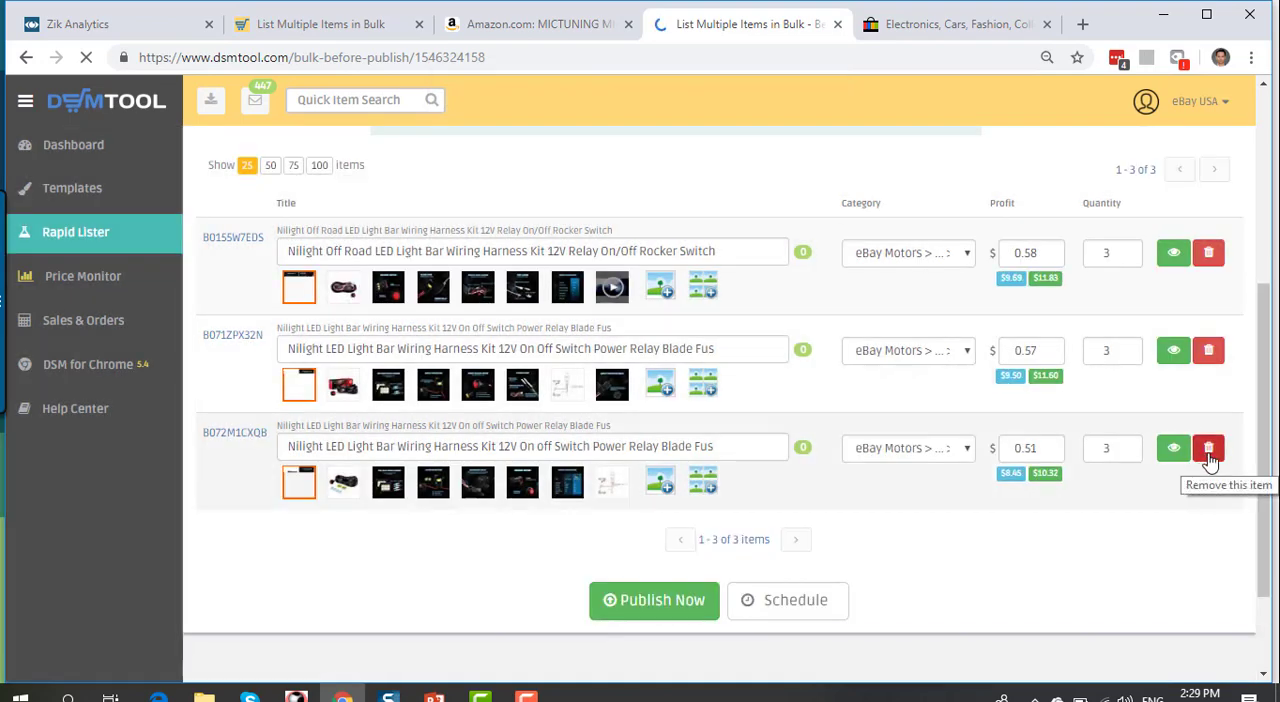
left_click(1209, 452)
left_click(729, 166)
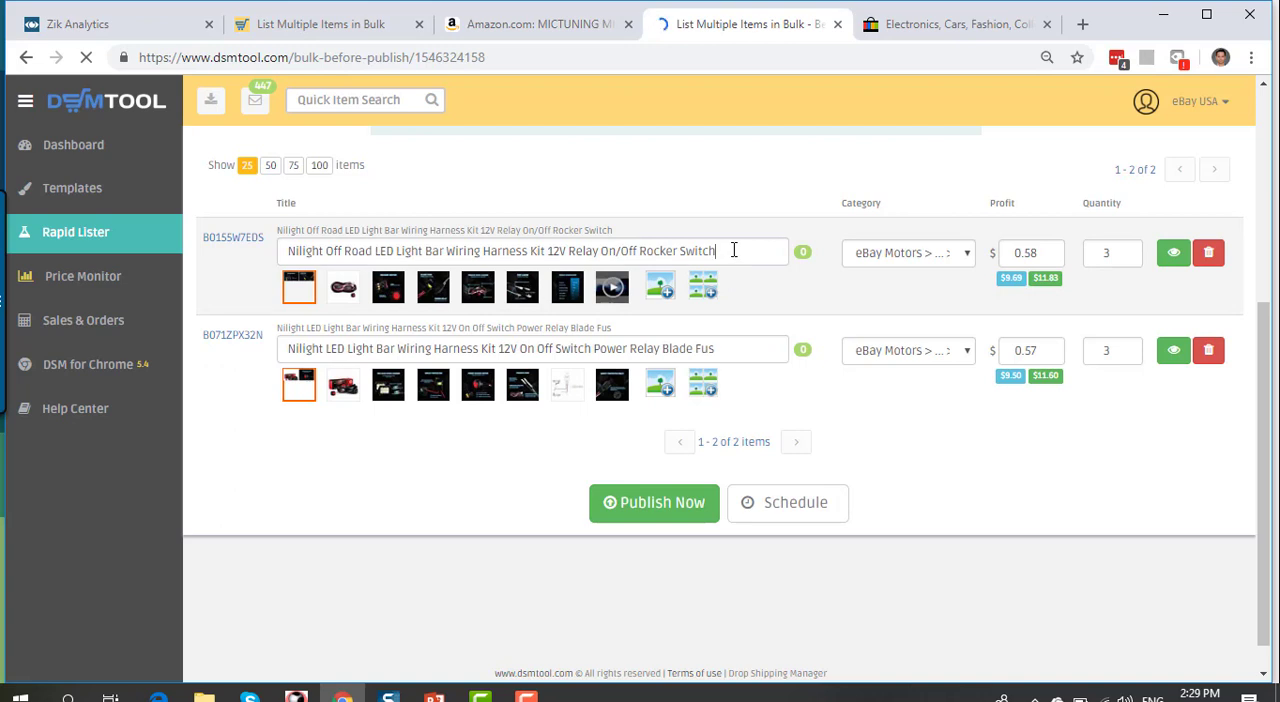
Step: Remove the cut-off word "Fus" so B071ZPX32N's title reads "Nilight LED Light Bar Wiring Harness Kit 12V On Off Switch Power Relay Blade"
left_click_drag(734, 250, 260, 251)
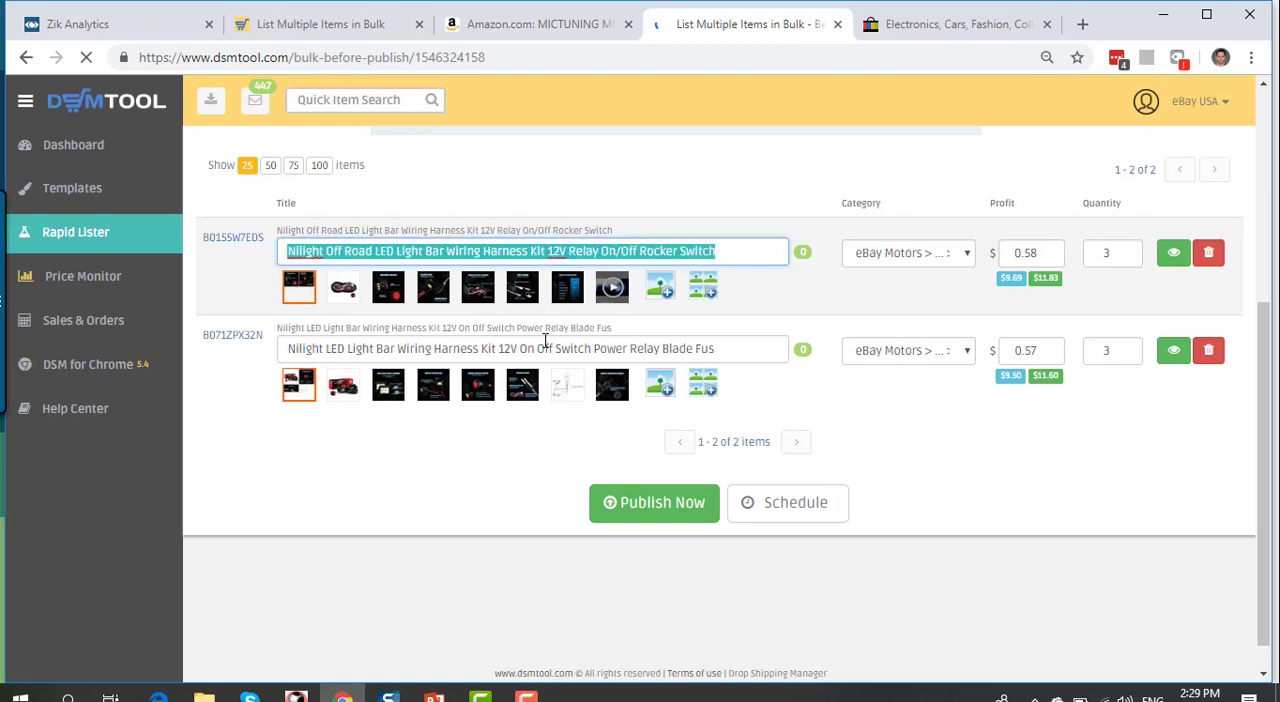
triple_click(766, 347)
left_click(759, 338)
key("BackSpace")
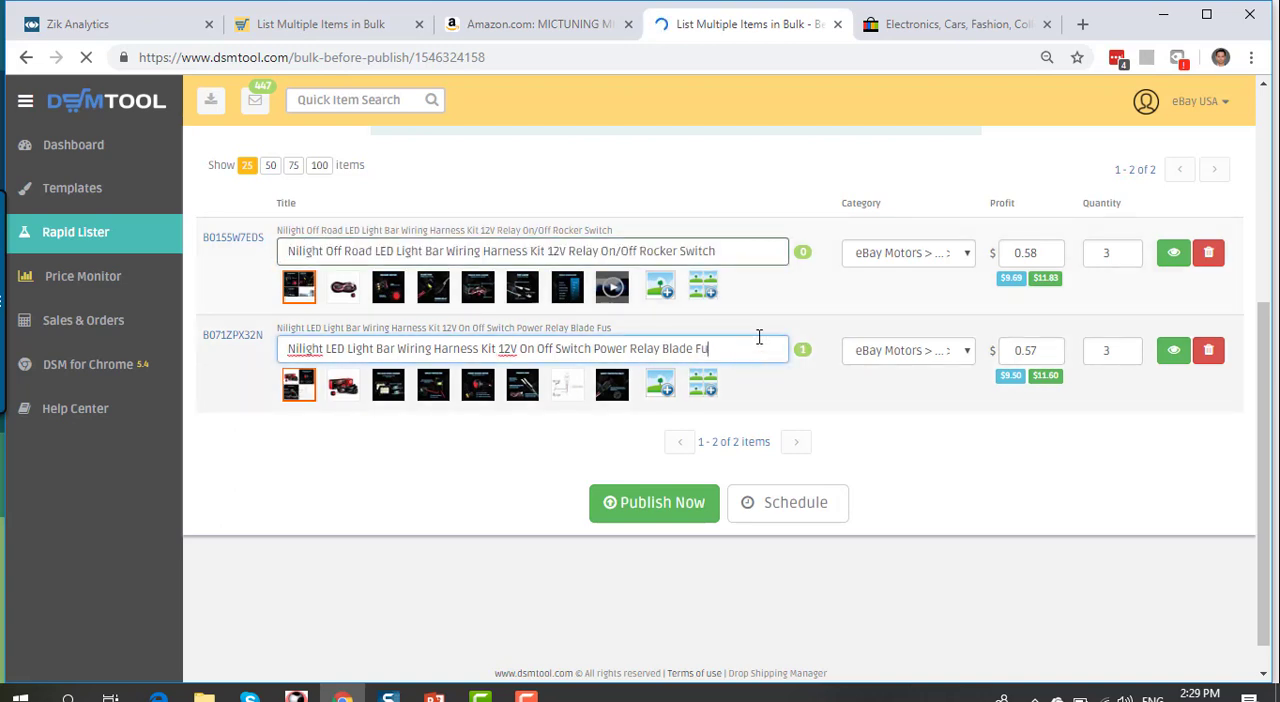
key("BackSpace")
key("BackSpace")
key("BackSpace")
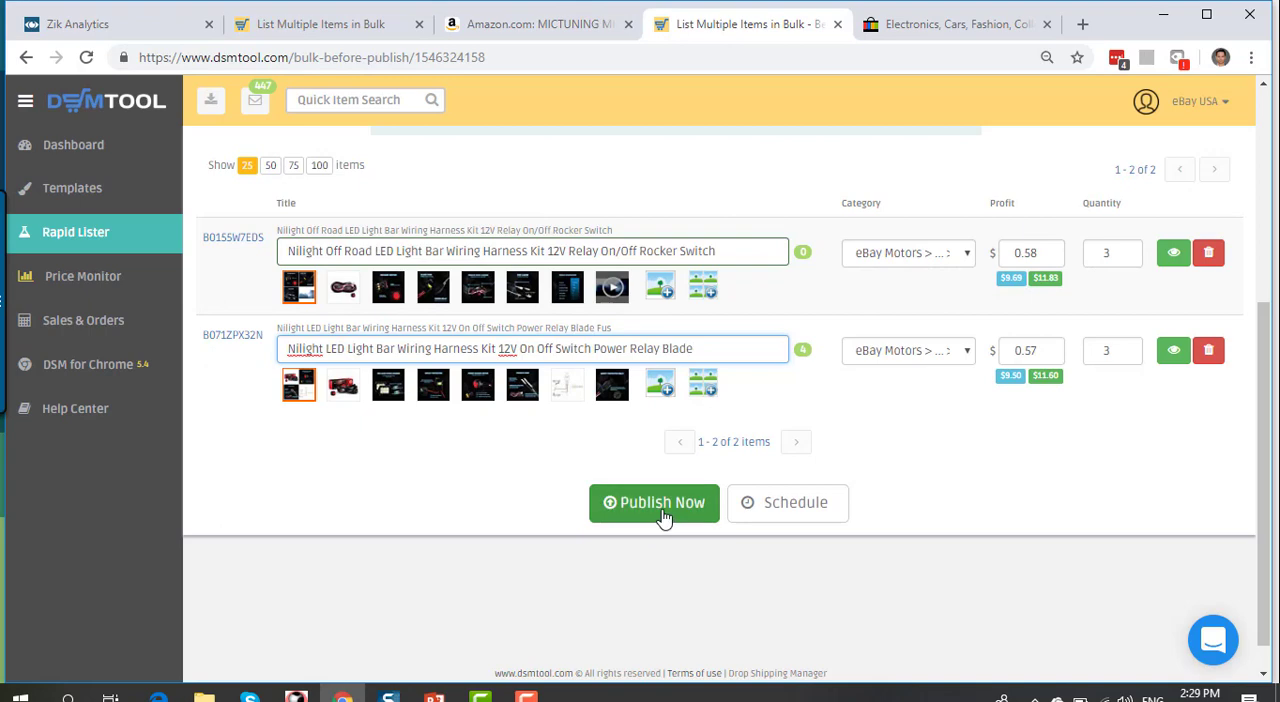
left_click(785, 507)
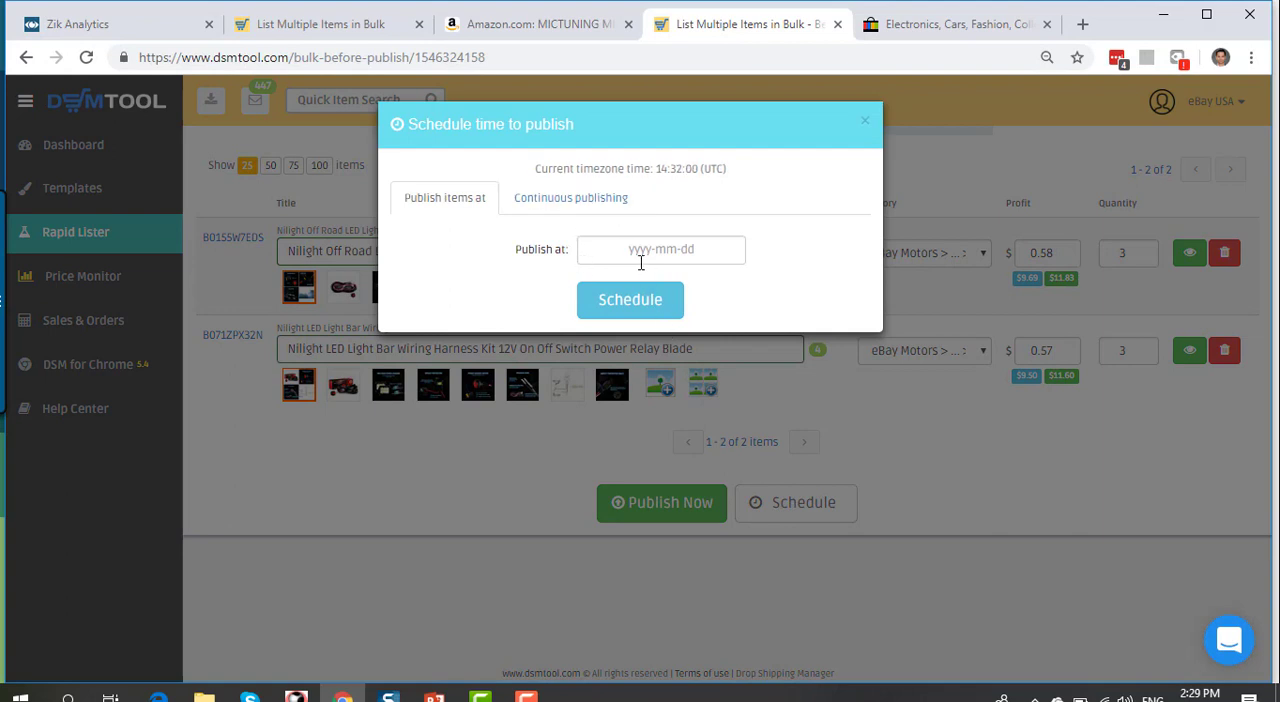
left_click(643, 251)
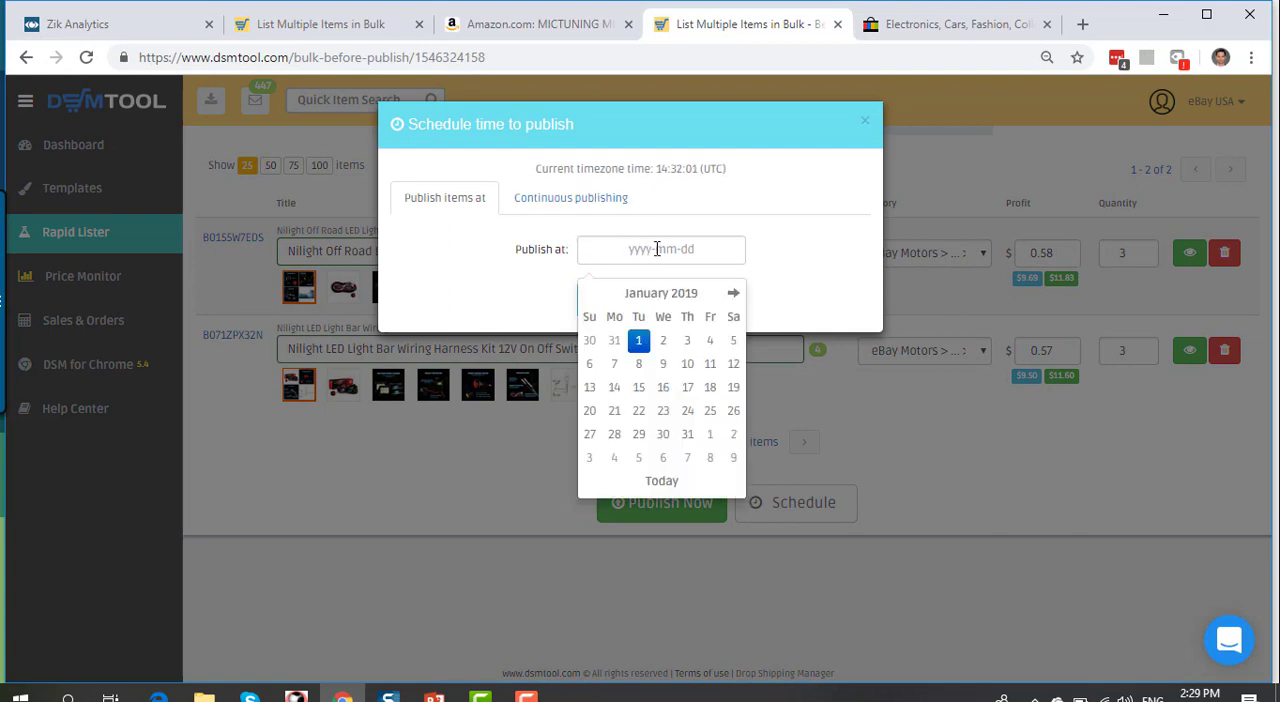
left_click(639, 342)
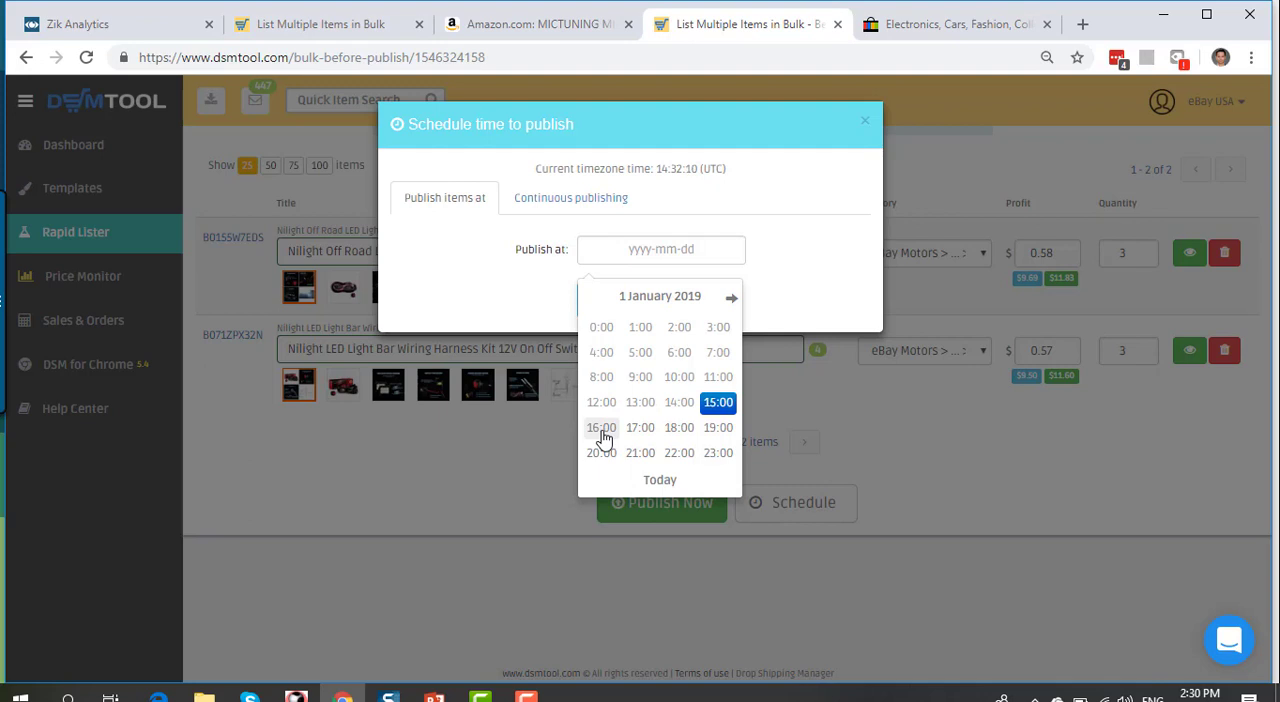
left_click(709, 406)
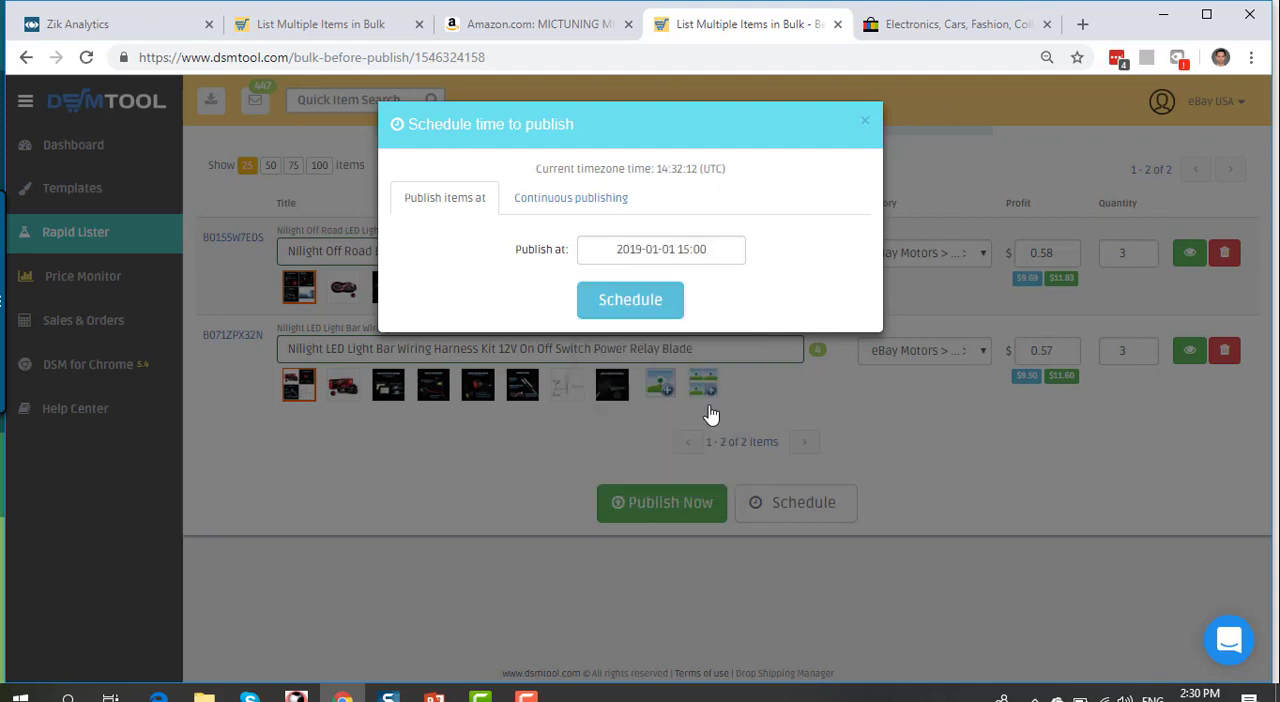
left_click(632, 300)
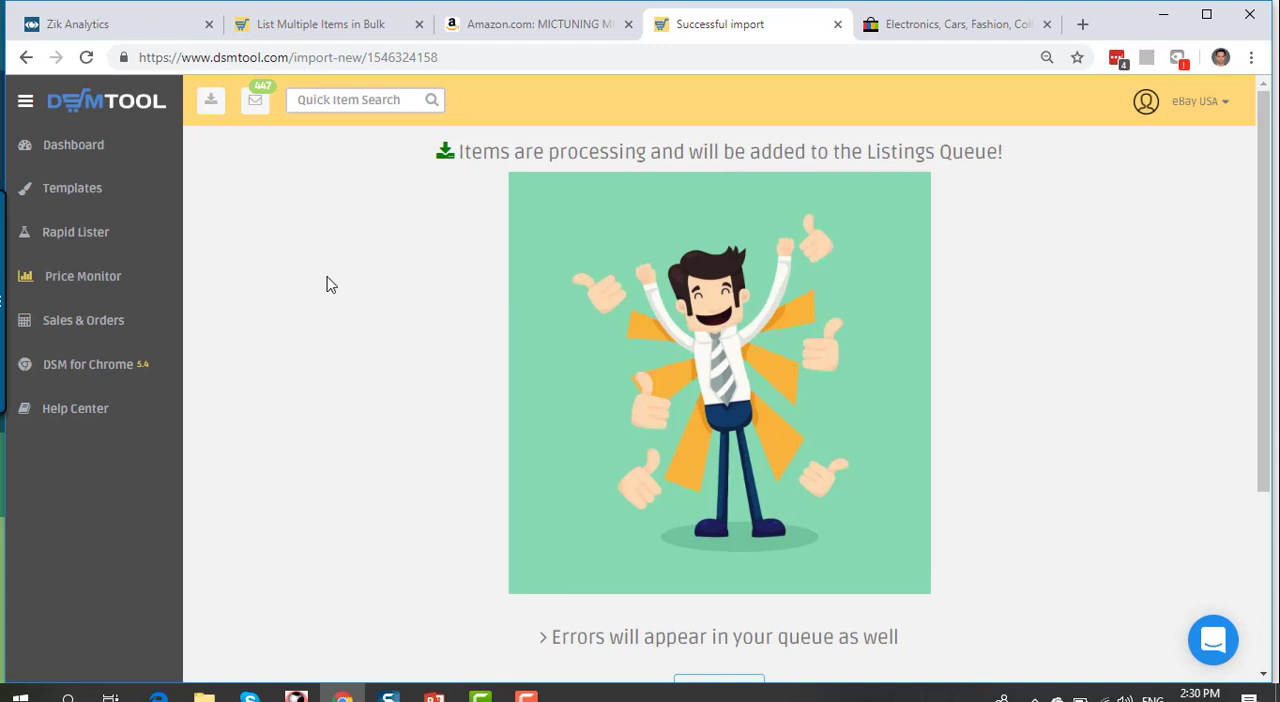
Step: Open the listings queue and check the status details of the scheduled items
scroll(567, 510, "down", 2)
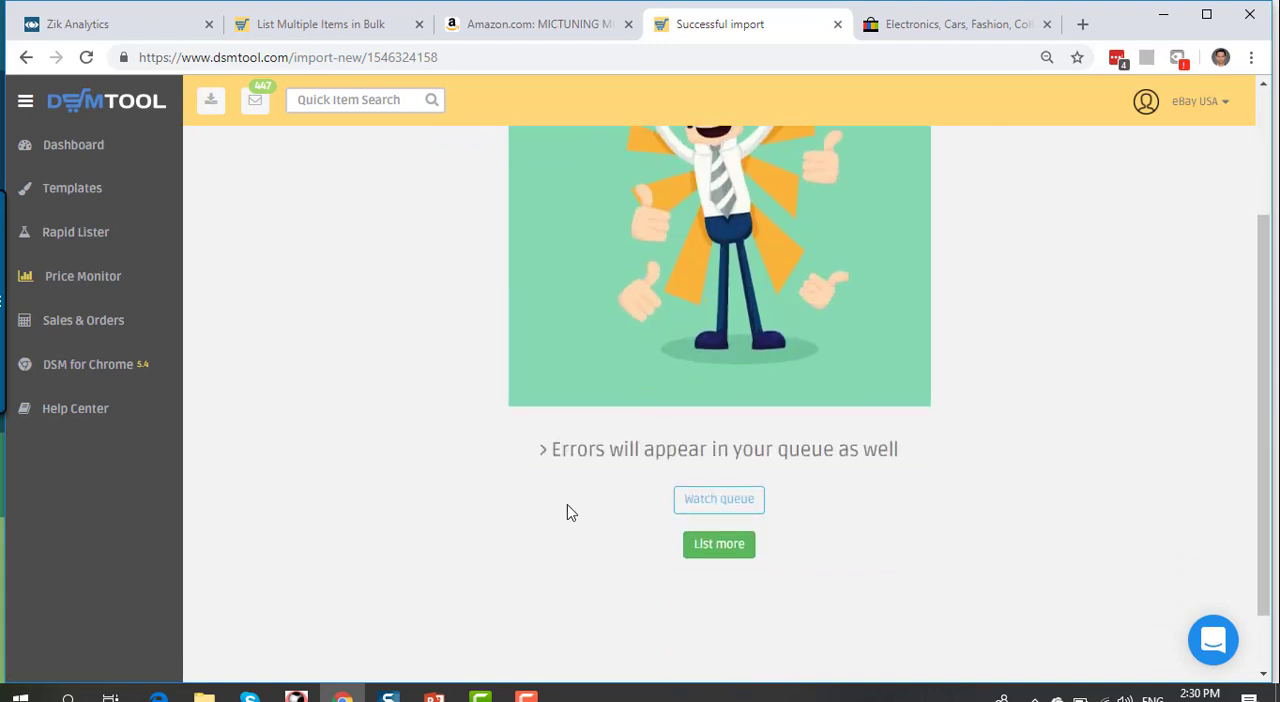
left_click(736, 510)
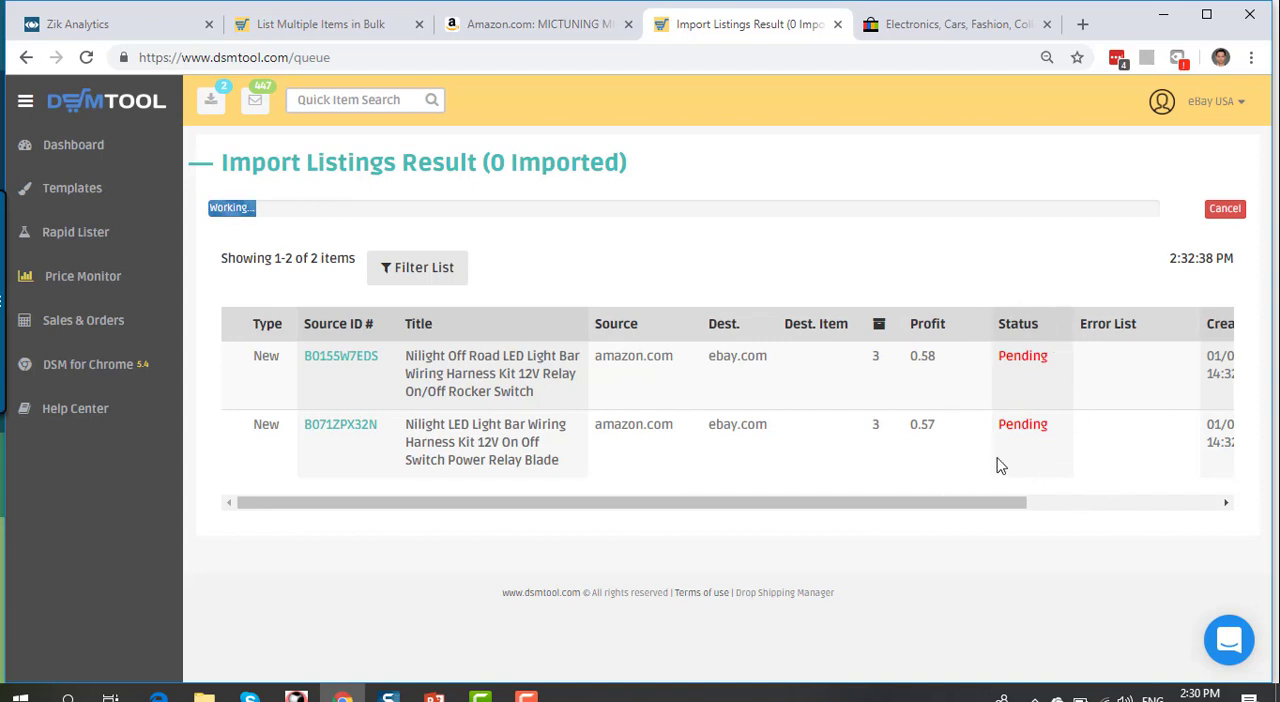
left_click_drag(932, 507, 1169, 542)
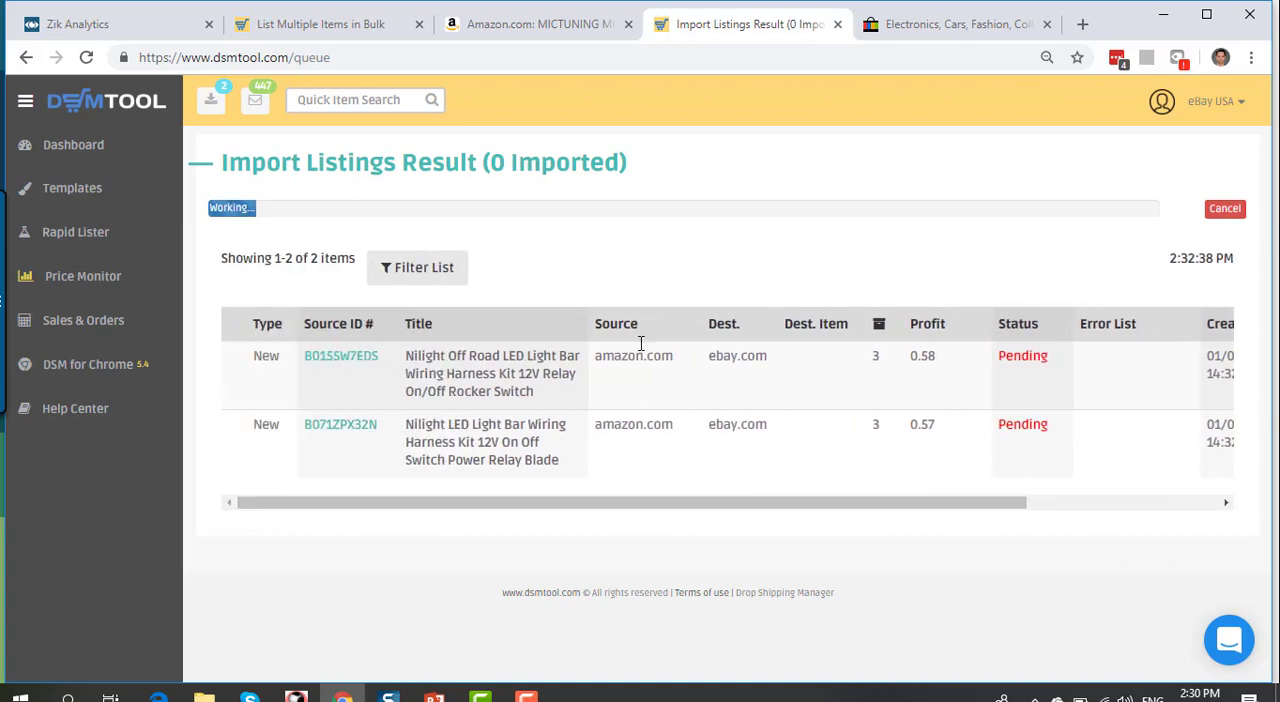